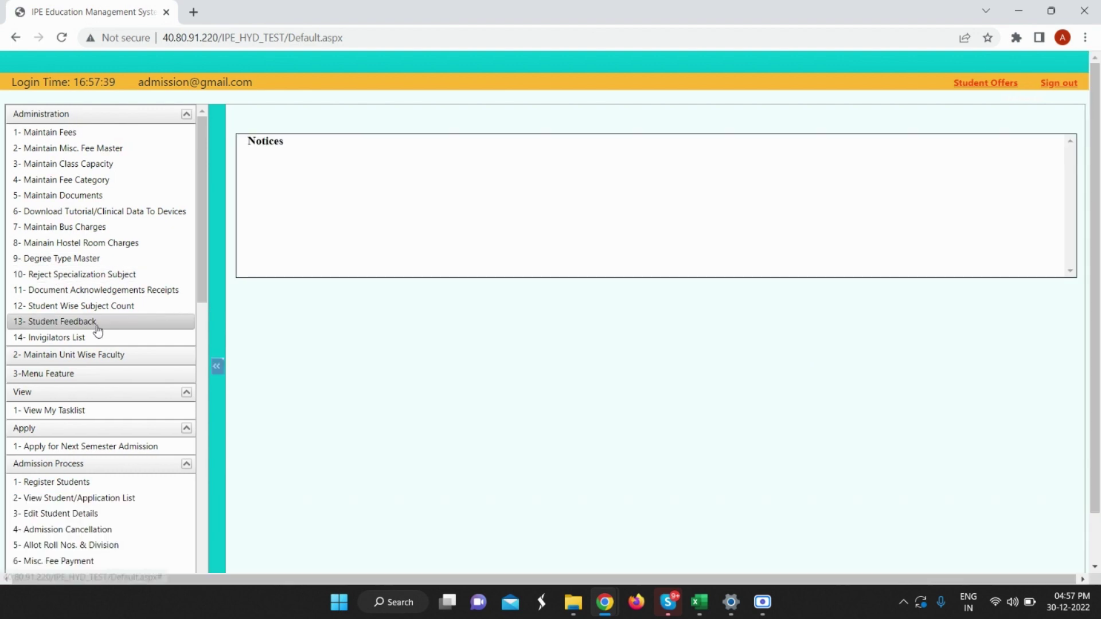
Start a new student registration with admission year 2021-22, lateral entry, and the student's full and first names.
scroll(95, 327, "down", 2)
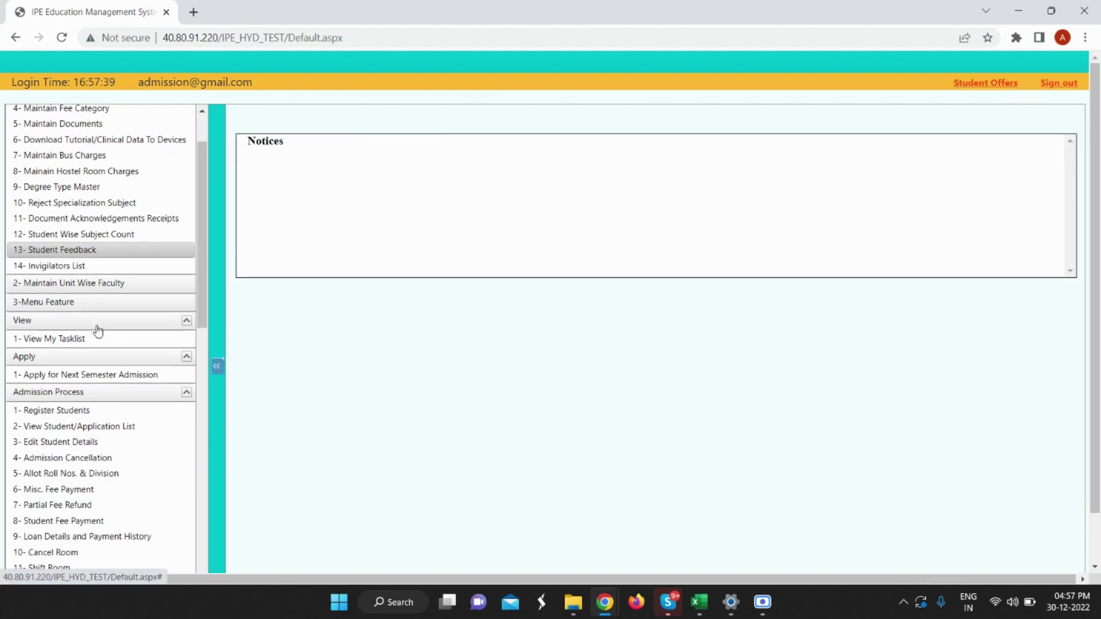
left_click(83, 412)
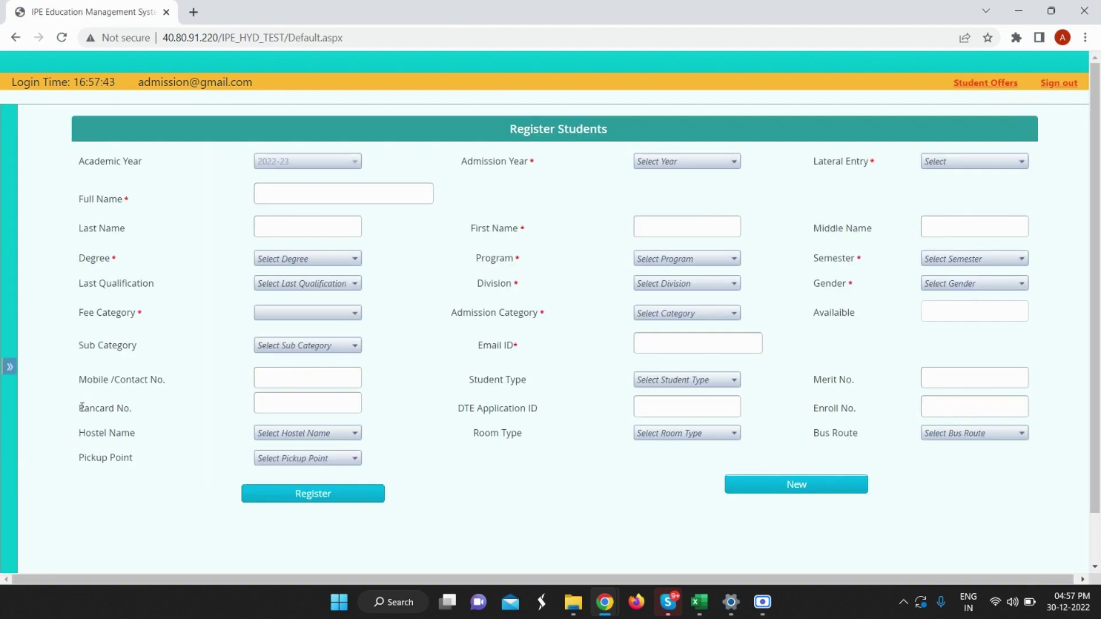
left_click(687, 168)
left_click(679, 202)
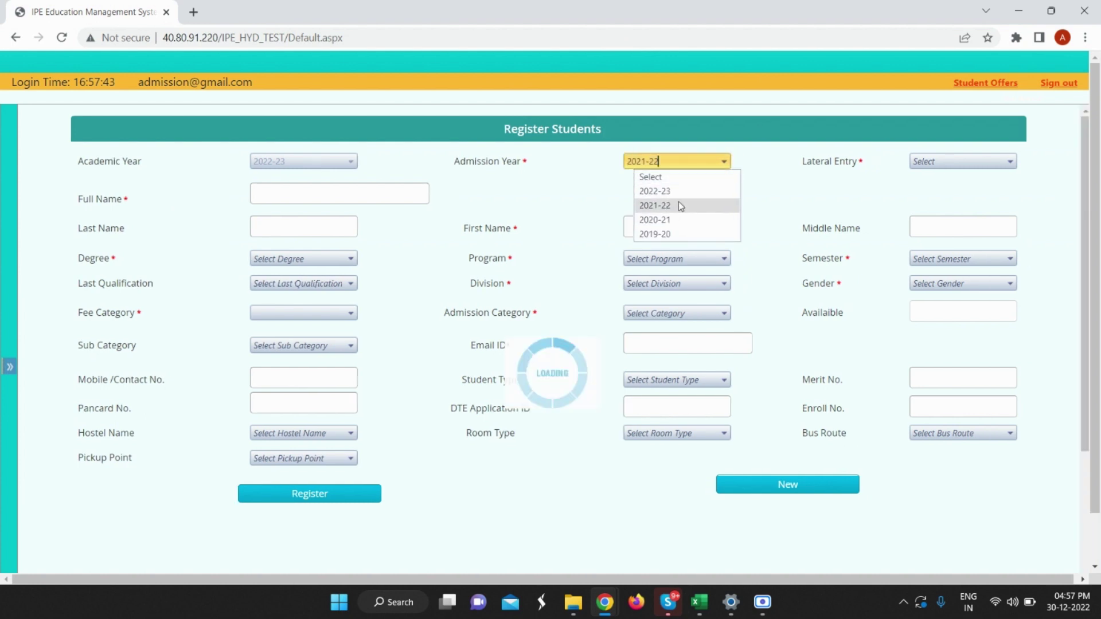
left_click(945, 164)
left_click(940, 191)
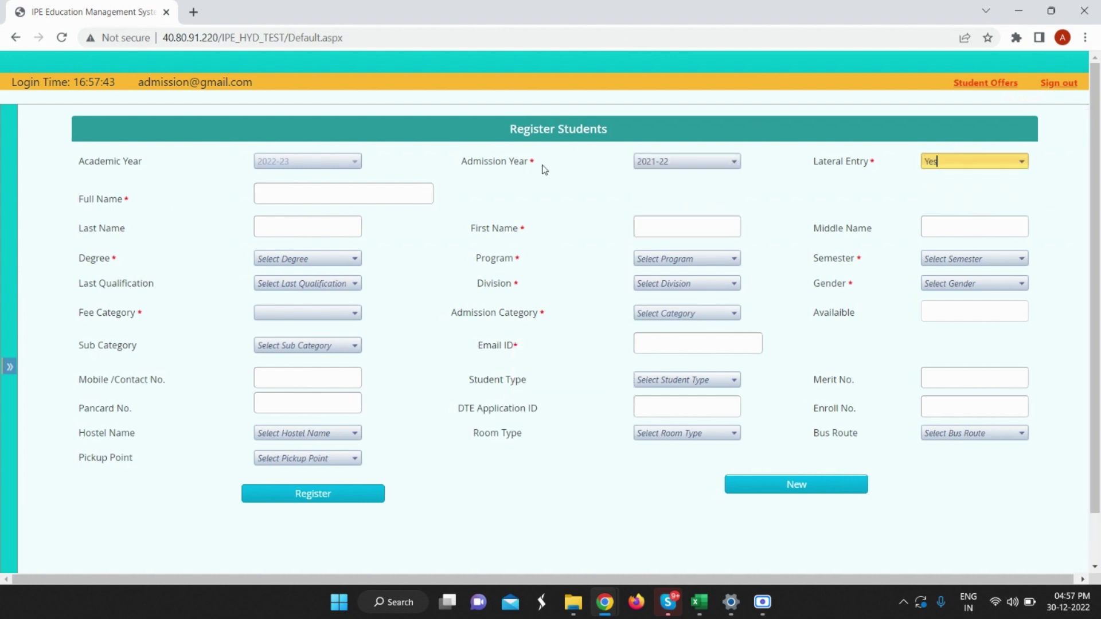
left_click(399, 194)
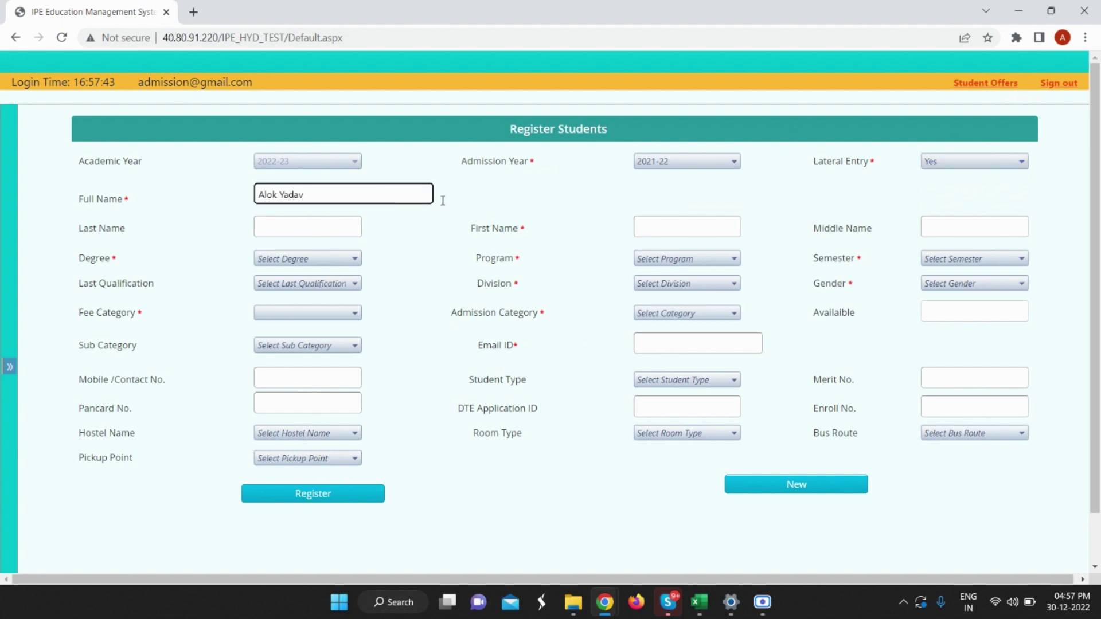
left_click(652, 228)
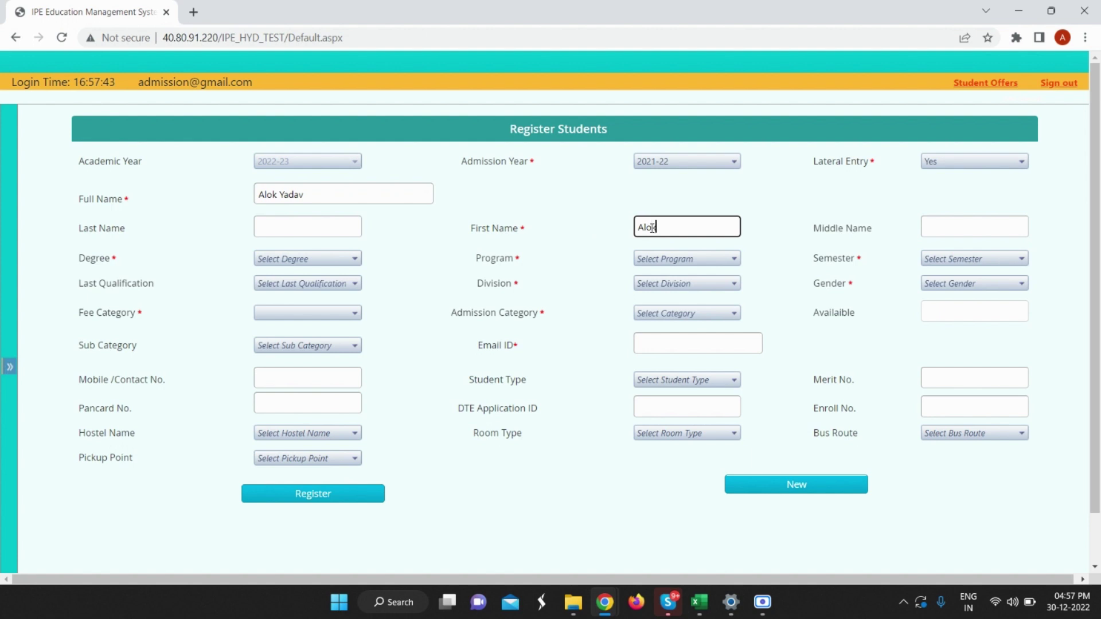
Set degree to POSTGRADUATE, program to PGDM and semester to Term 4.
left_click(324, 258)
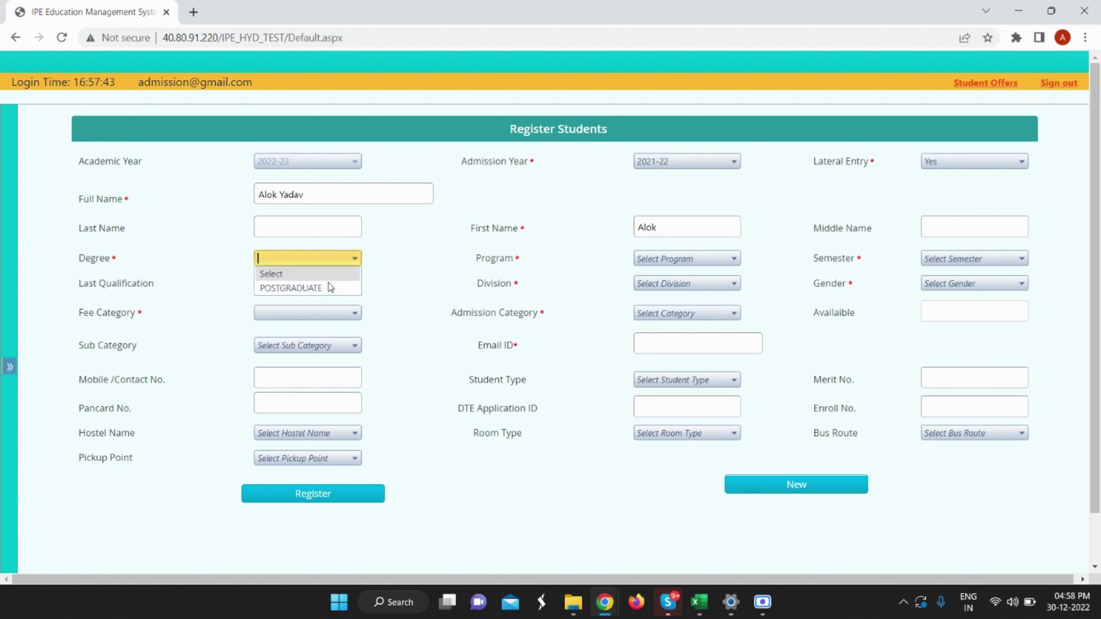
left_click(332, 289)
left_click(674, 260)
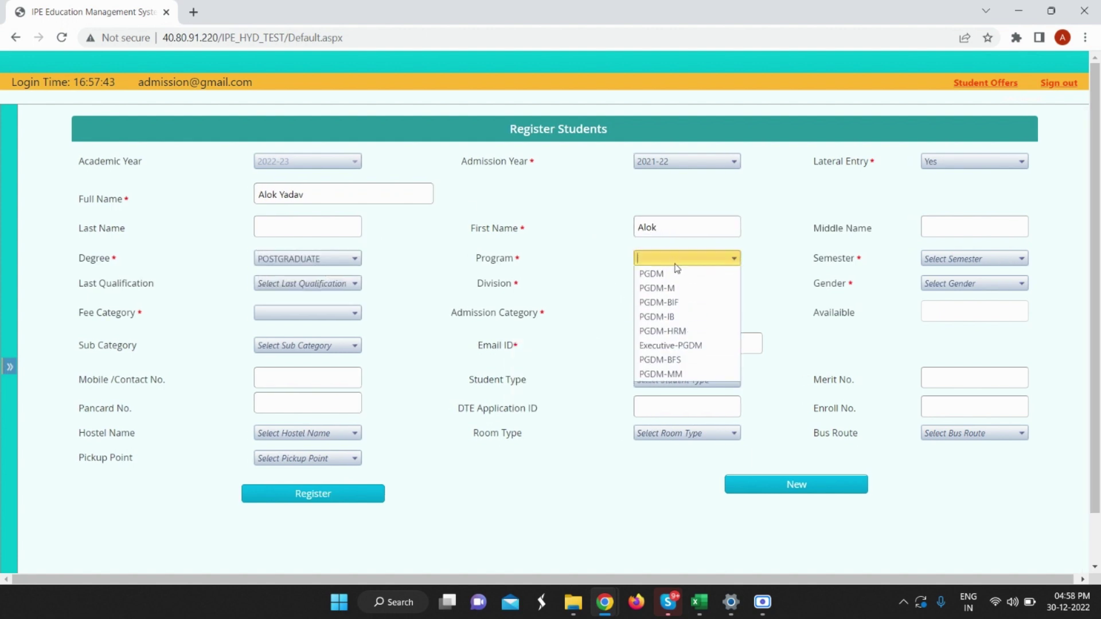
left_click(666, 274)
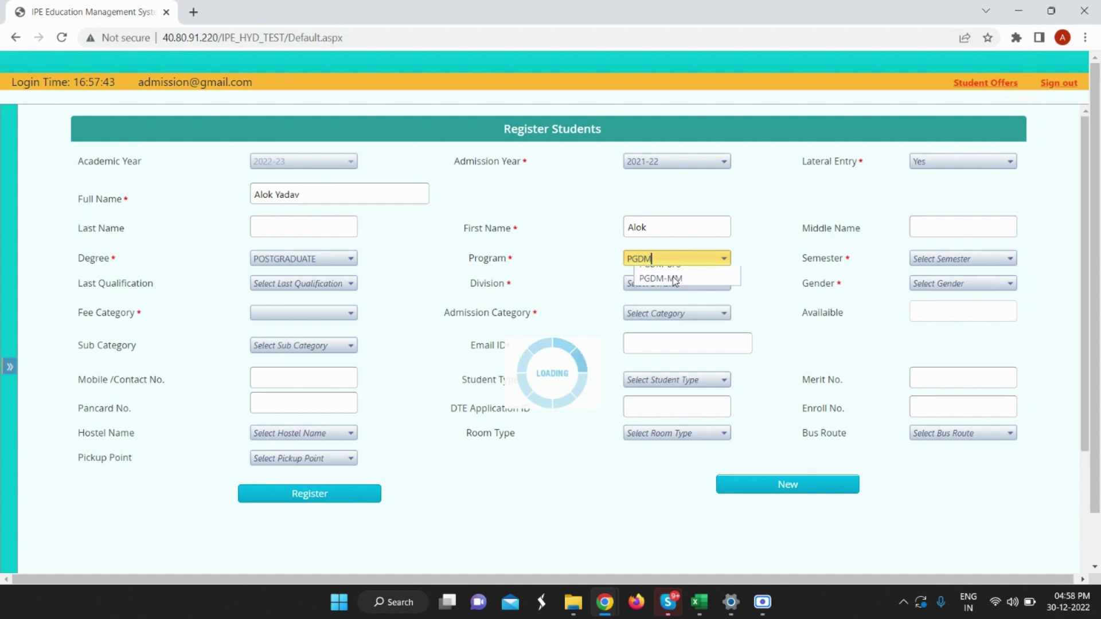
left_click(941, 260)
left_click(943, 306)
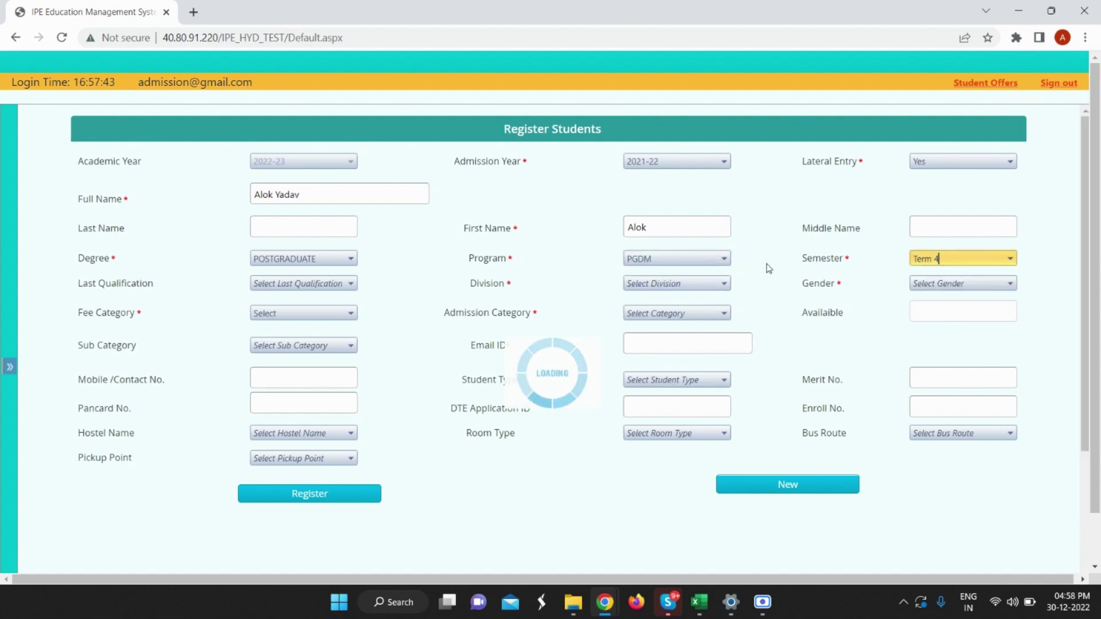
Choose division A, gender MALE, admission category OPEN and fee category General.
left_click(666, 285)
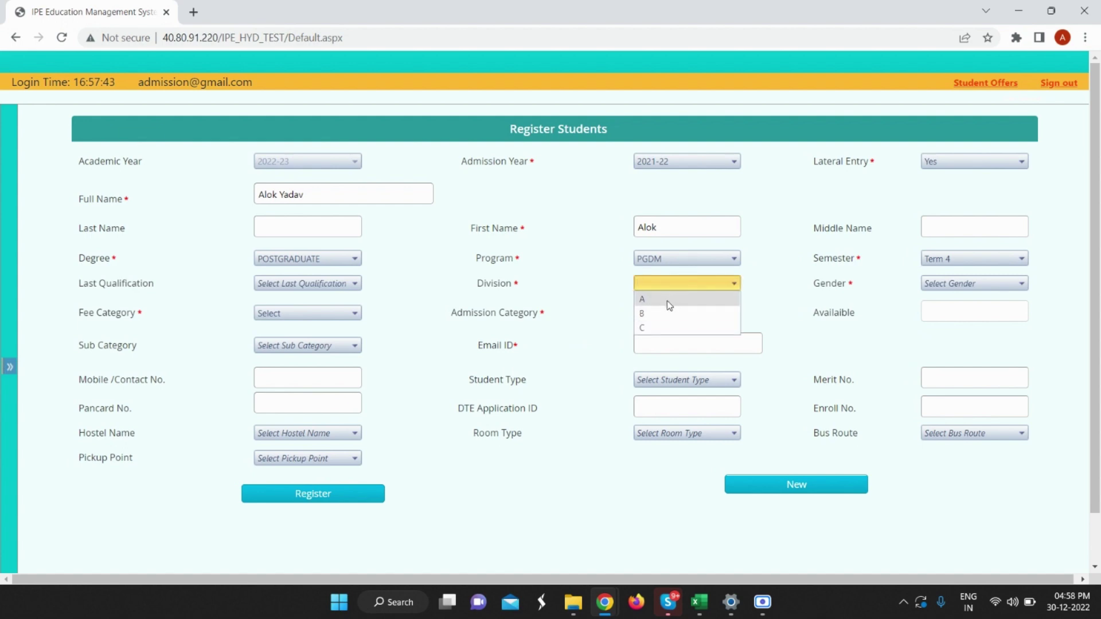
left_click(669, 302)
left_click(938, 287)
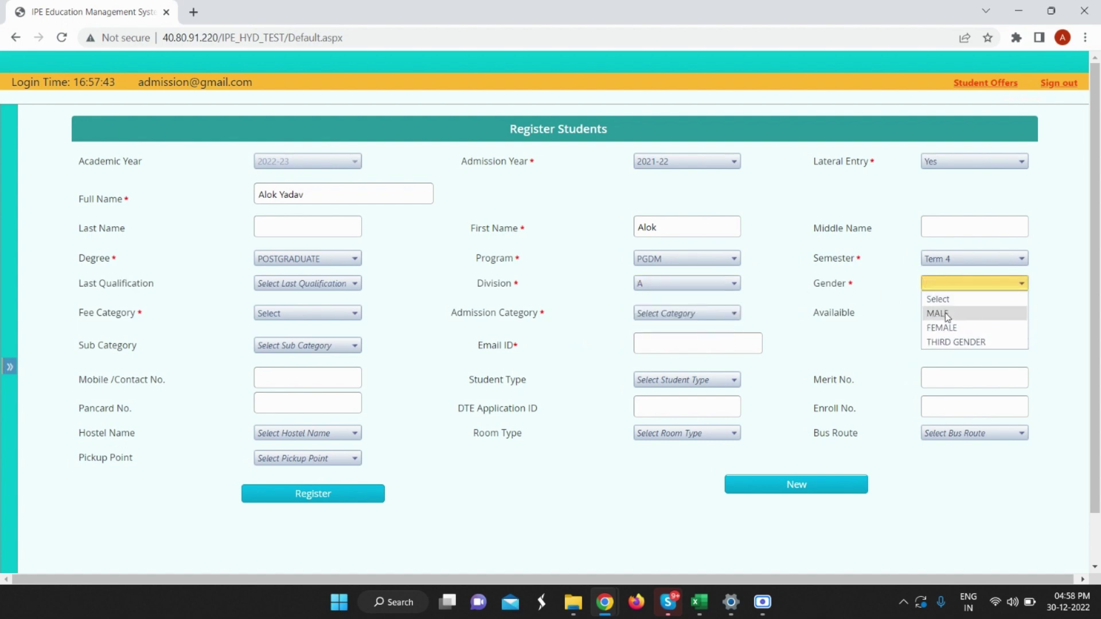
left_click(947, 314)
left_click(669, 314)
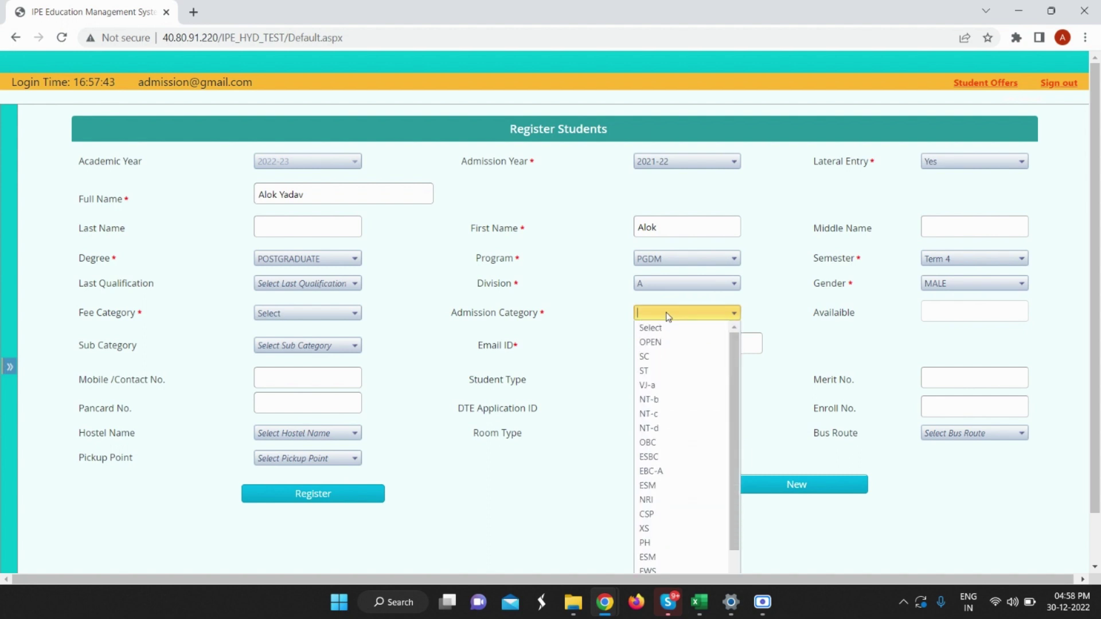
left_click(654, 342)
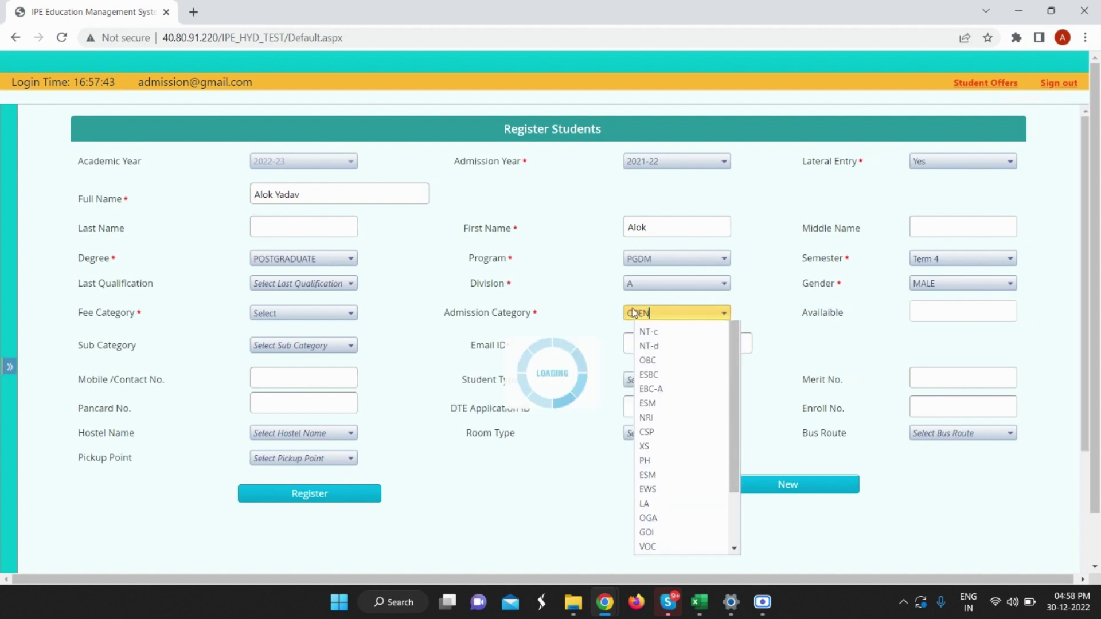
left_click(282, 317)
left_click(290, 403)
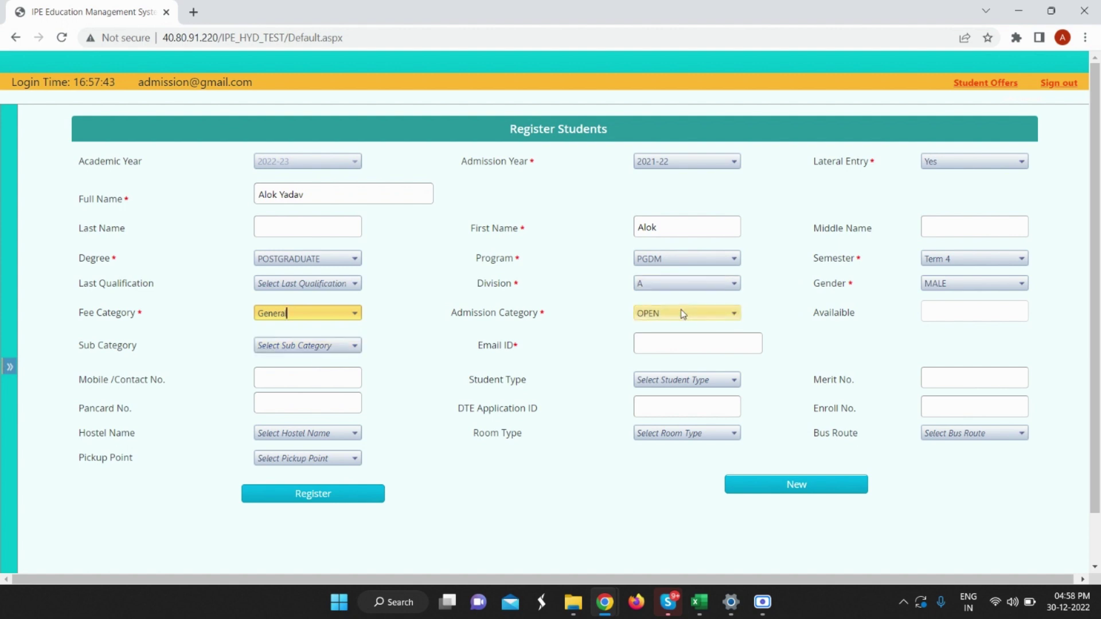
Enter the student's e-mail address, register the student, acknowledge the success alert, and re-expand the side menu.
left_click(651, 338)
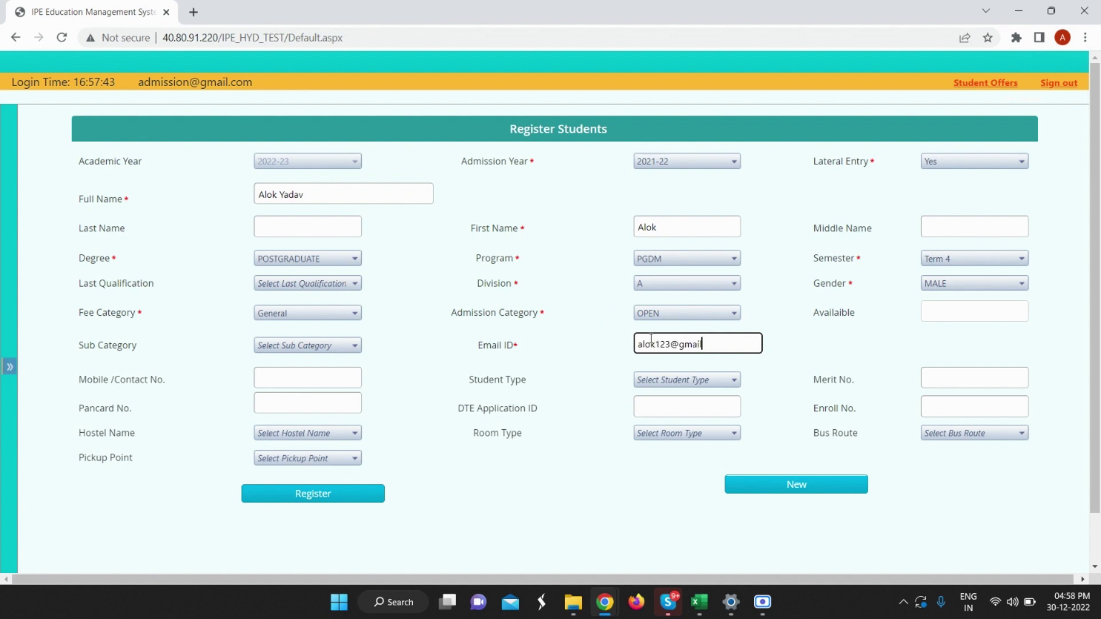
left_click(331, 493)
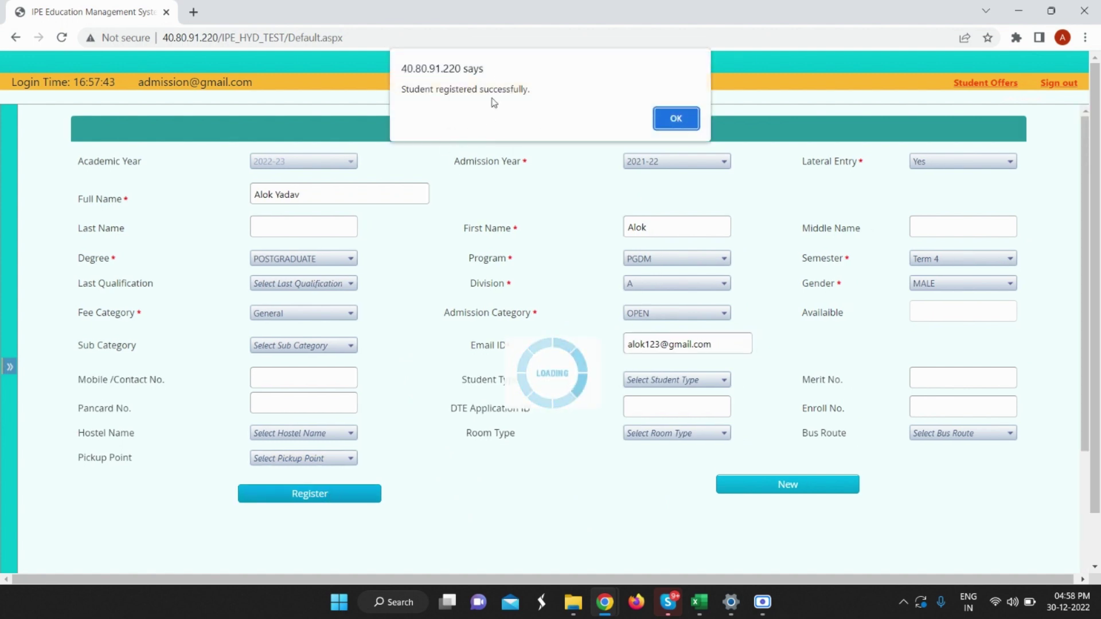
left_click(667, 120)
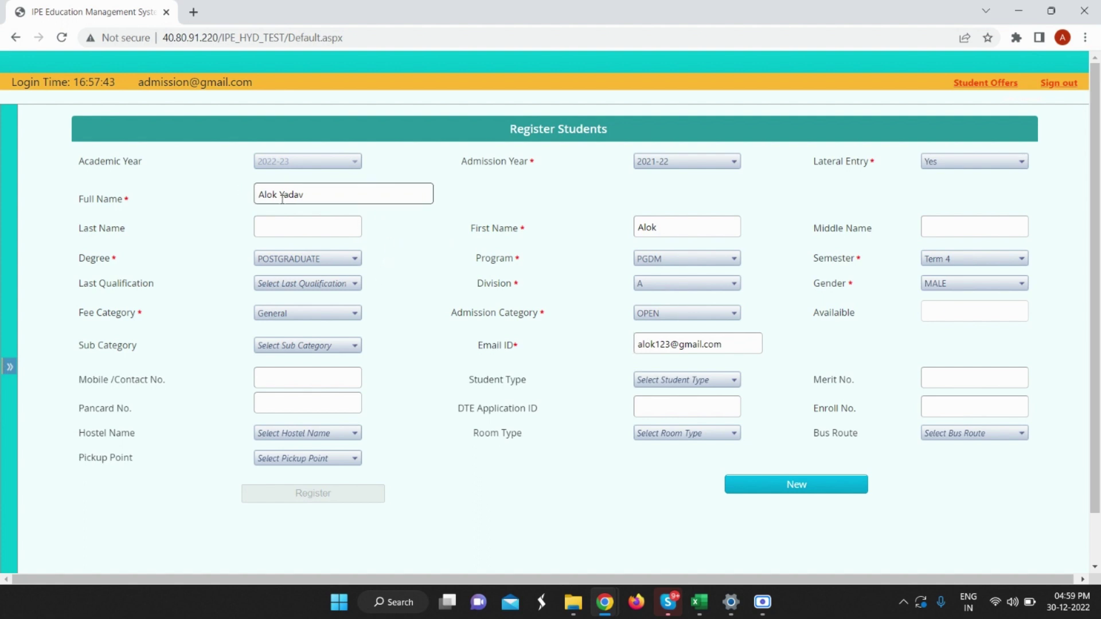
left_click(10, 367)
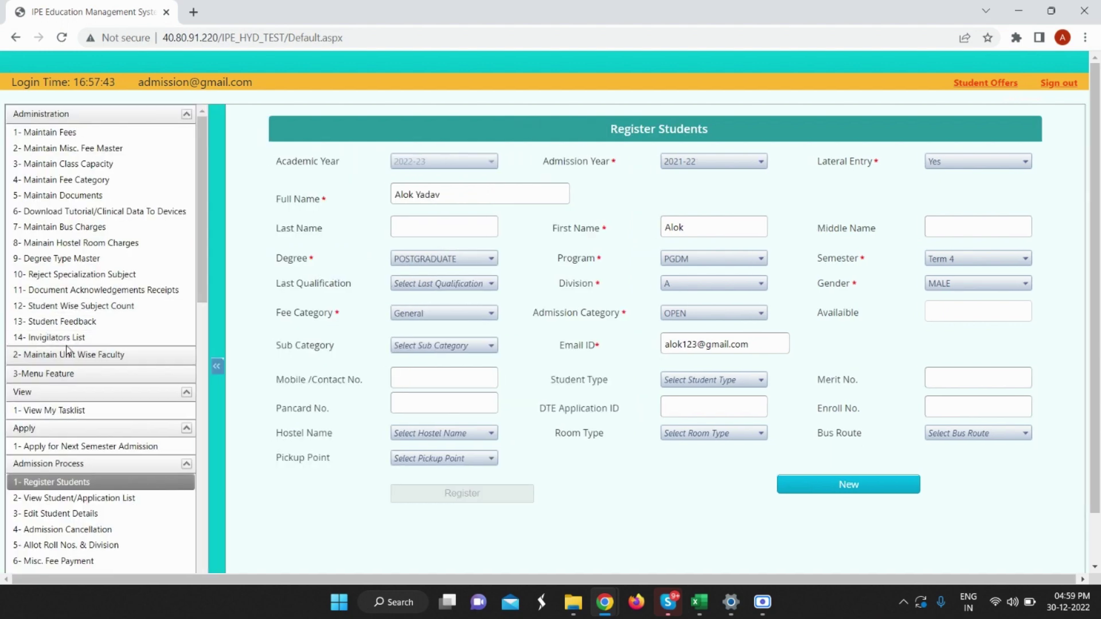
Search the student/application list for Applied students by the new student's first name.
scroll(66, 332, "down", 2)
scroll(66, 331, "down", 3)
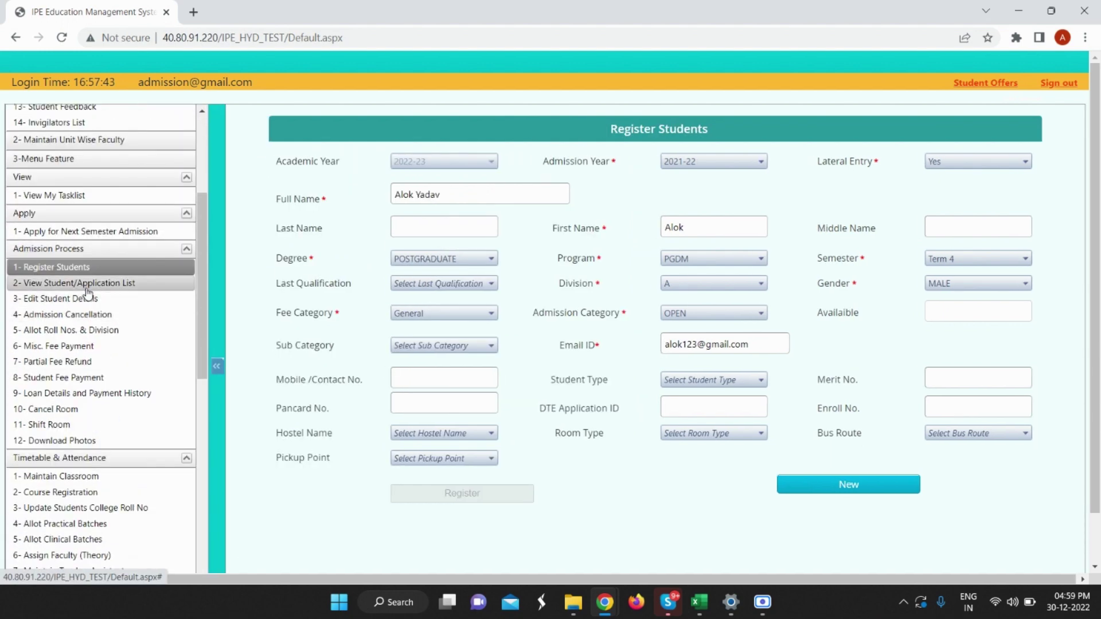
left_click(87, 284)
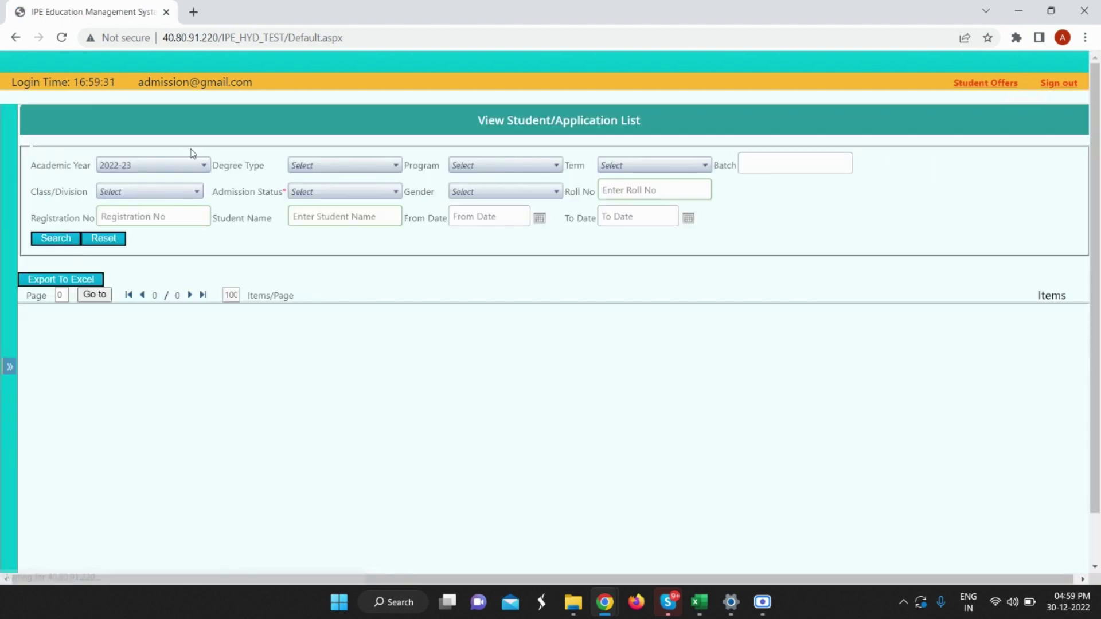
left_click(353, 191)
left_click(333, 211)
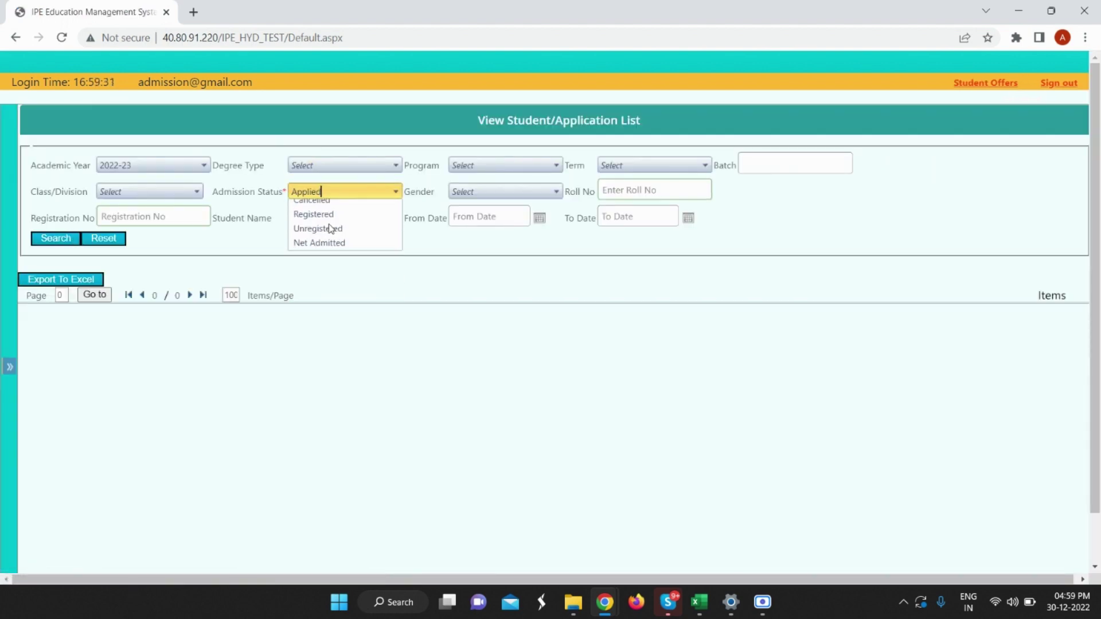
left_click(325, 222)
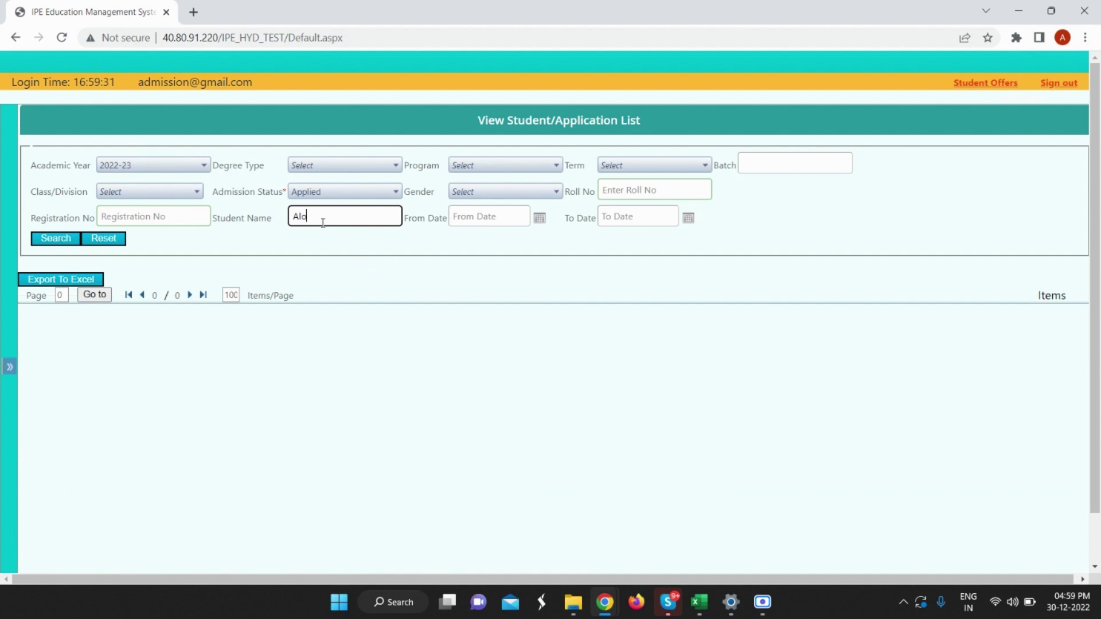
left_click(61, 241)
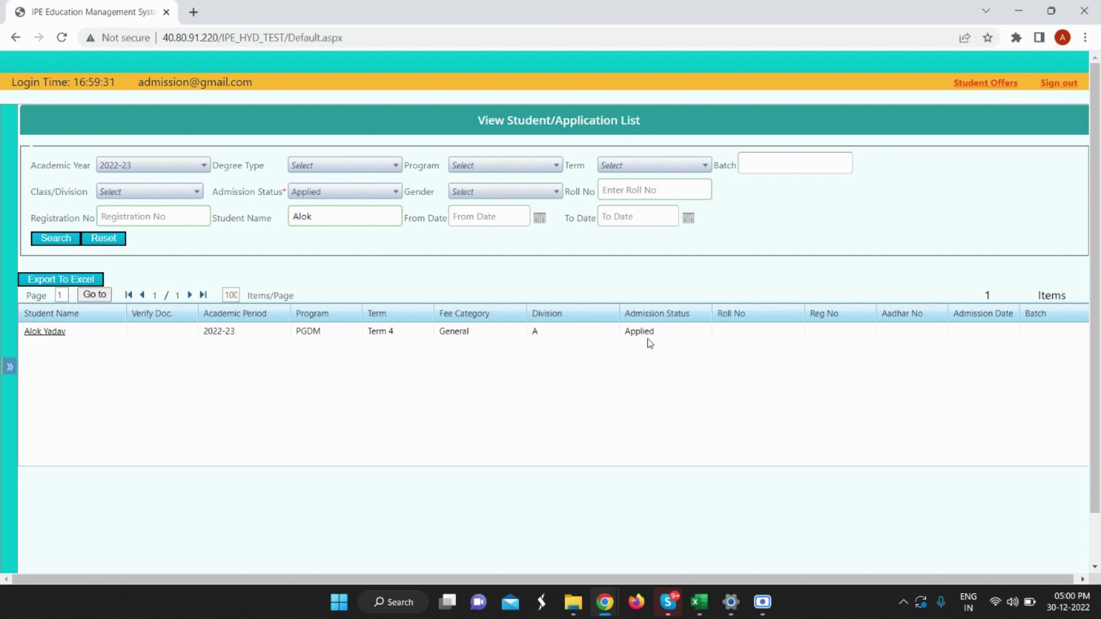
Log in to the Student Portal with the new student's credentials to reach the PGDM dashboard.
left_click(765, 609)
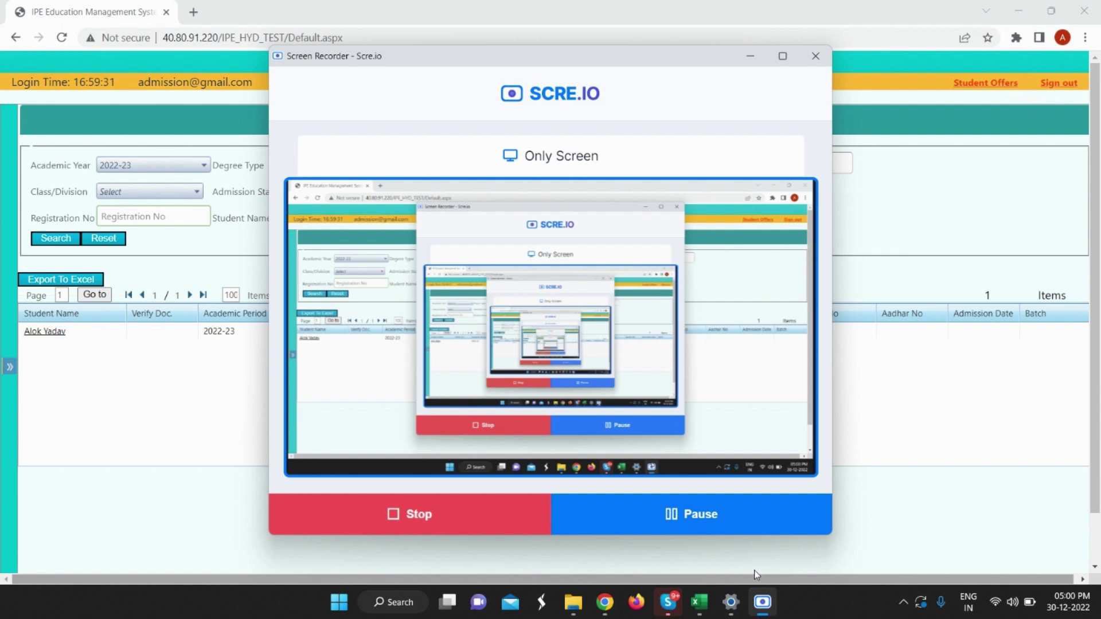
left_click(715, 528)
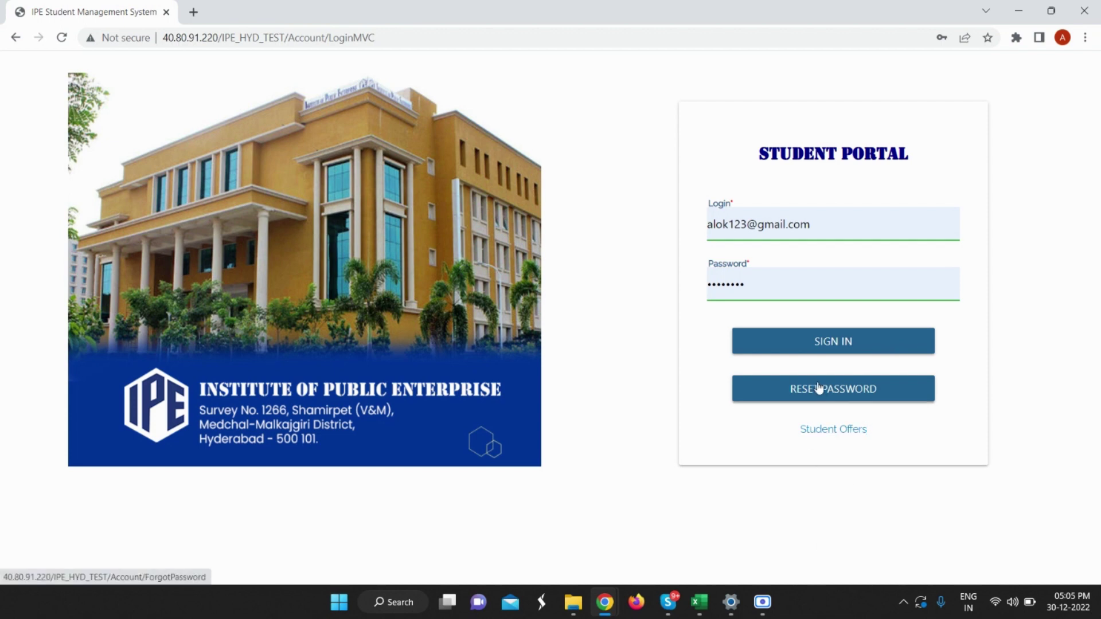
left_click(813, 348)
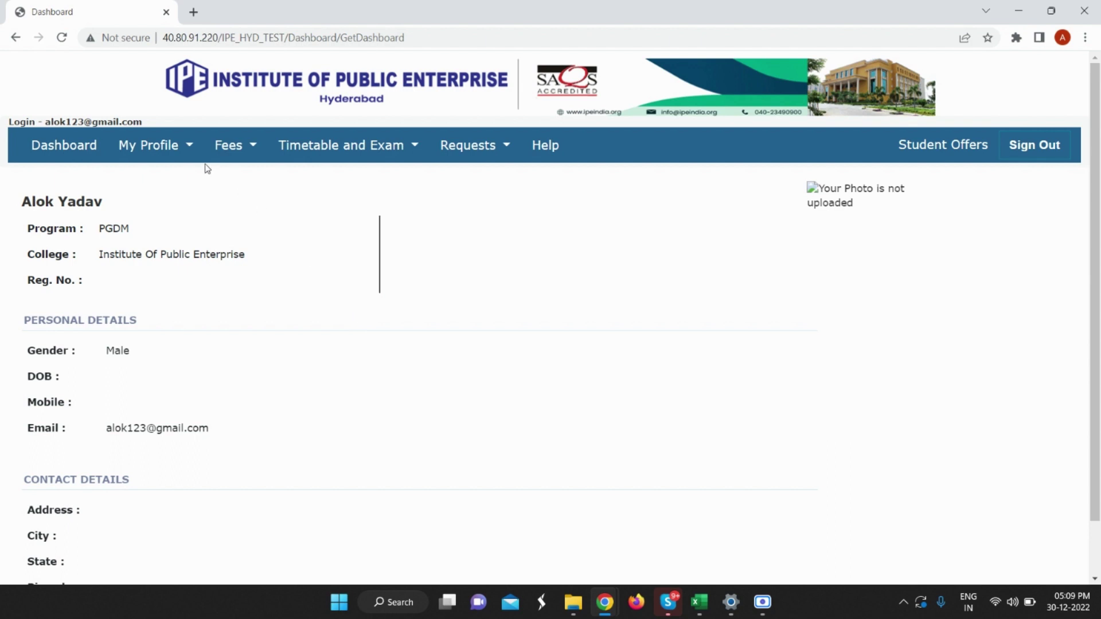
Go to My Profile > Personal Details.
left_click(187, 150)
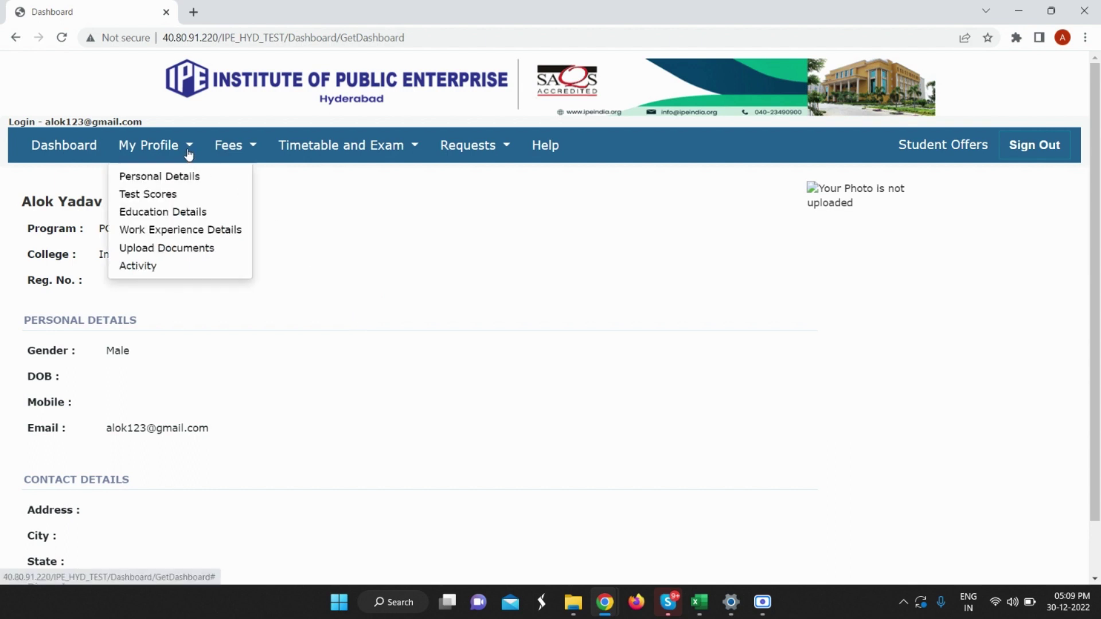
left_click(176, 181)
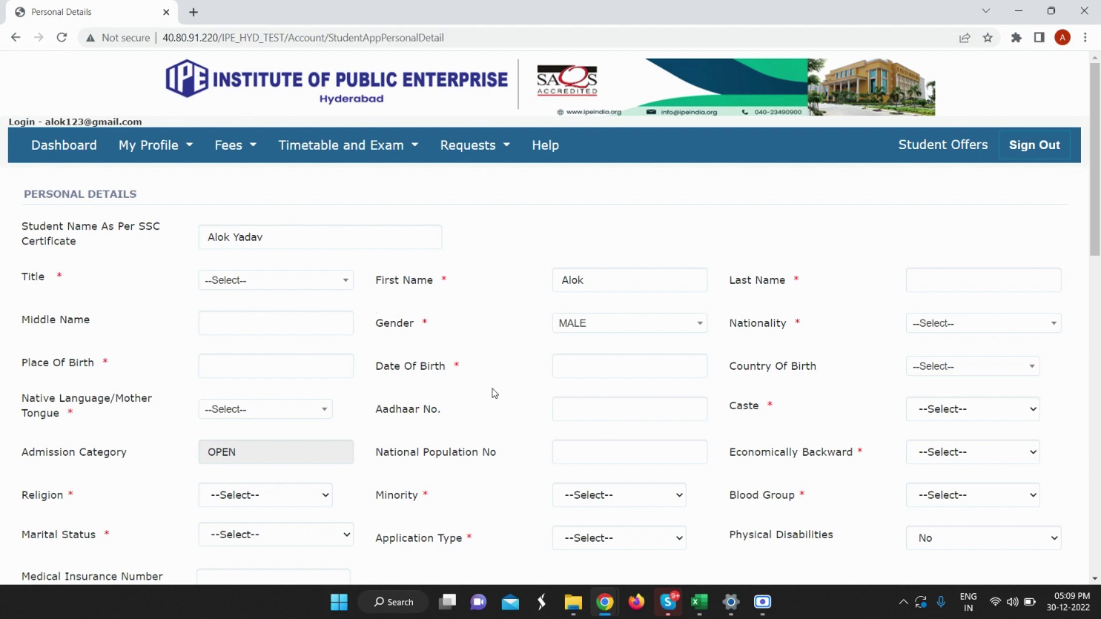
Set title Mr, enter the last name, nationality INDIAN and place of birth Mumbai.
left_click(929, 283)
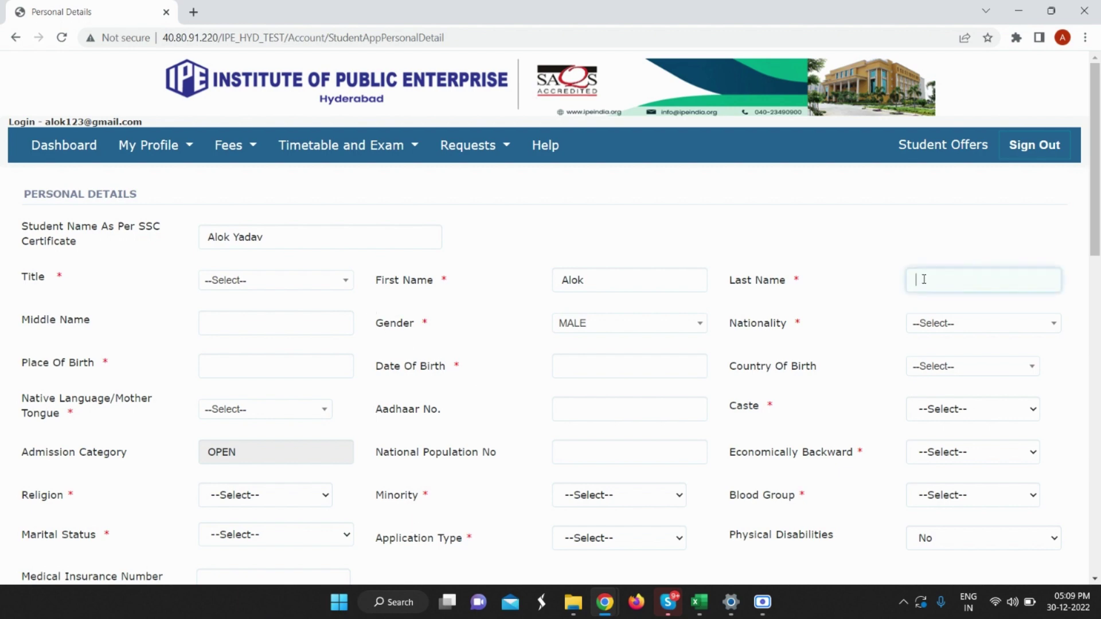
left_click(234, 287)
left_click(267, 397)
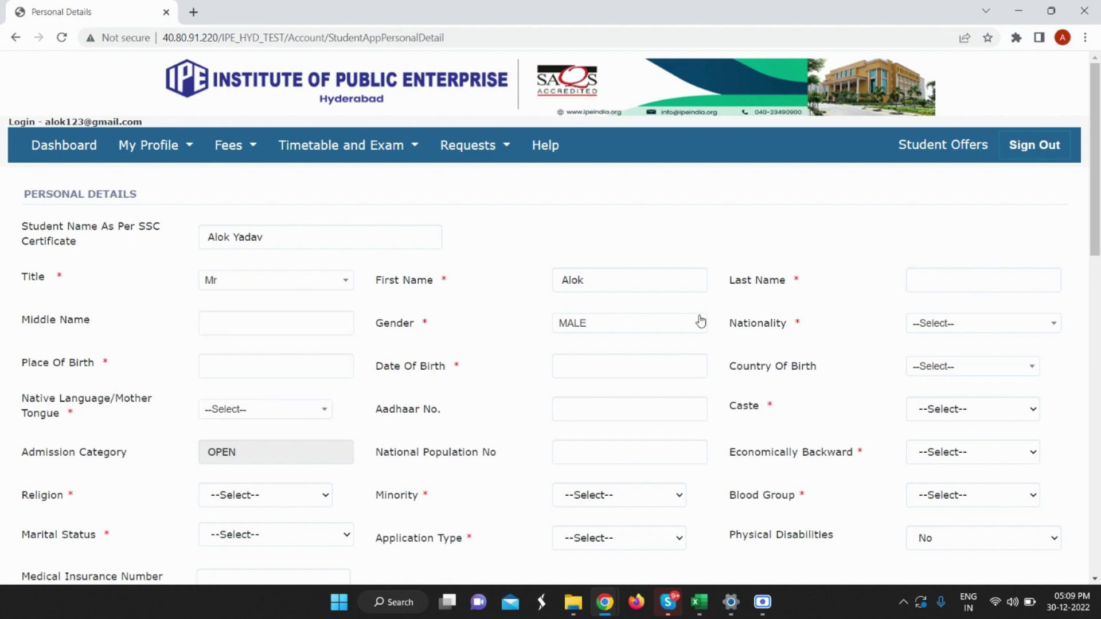
left_click(946, 287)
type("Yadav")
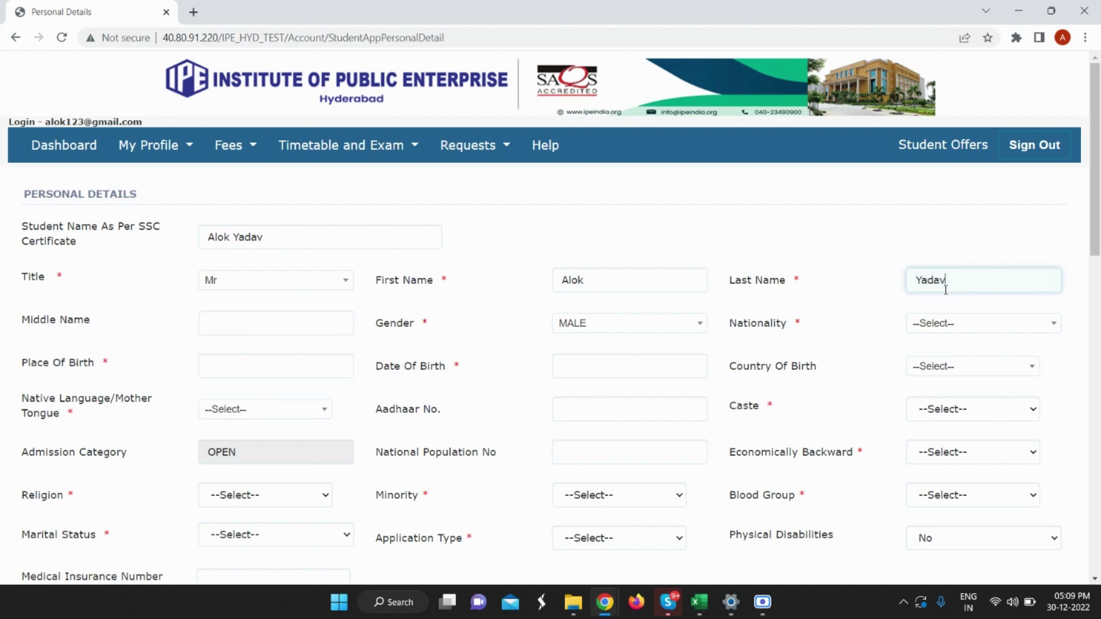
left_click(930, 322)
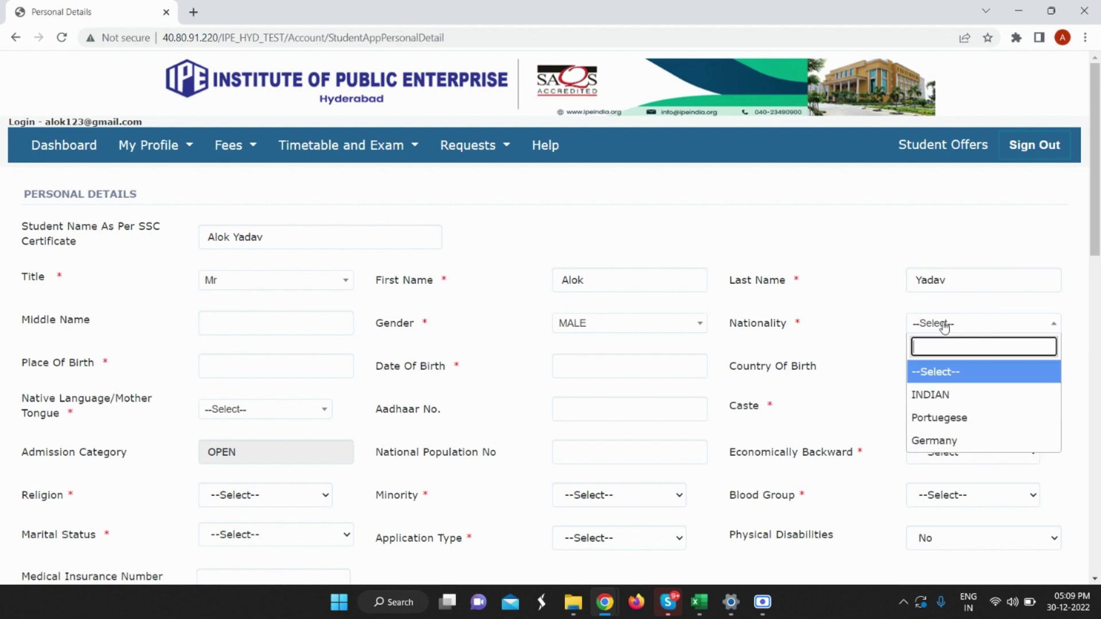
left_click(962, 395)
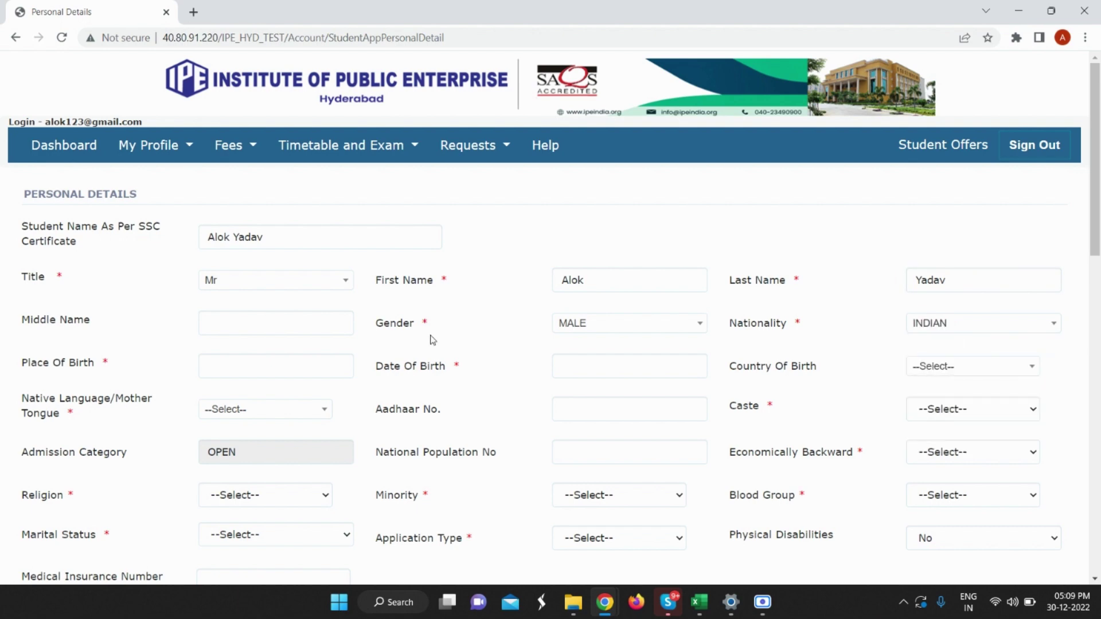
left_click(294, 365)
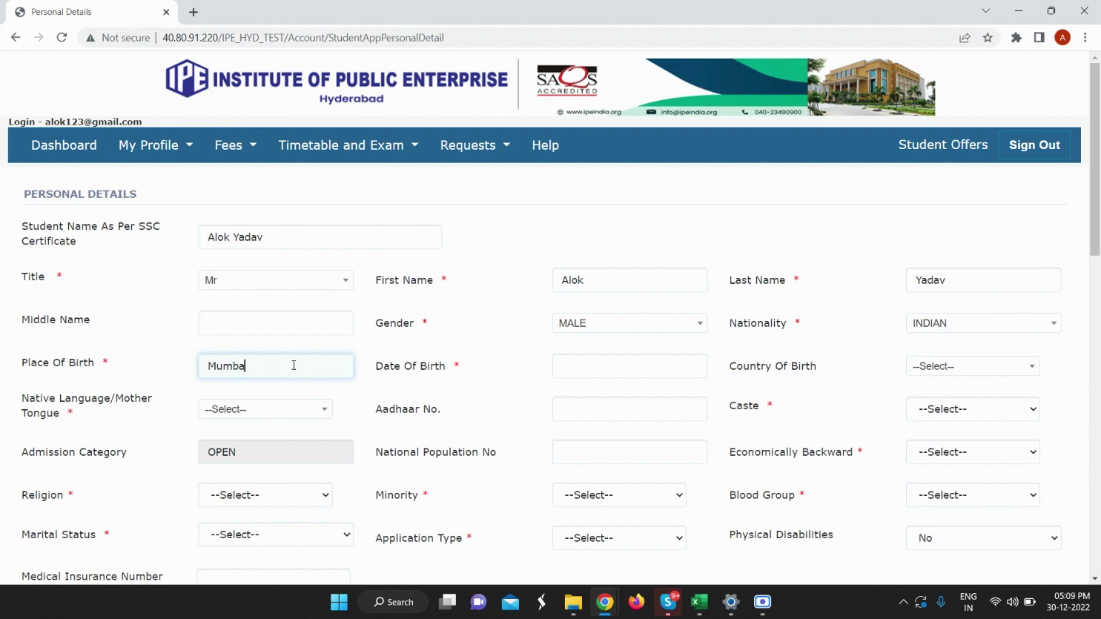
type("Mumbai")
left_click(638, 367)
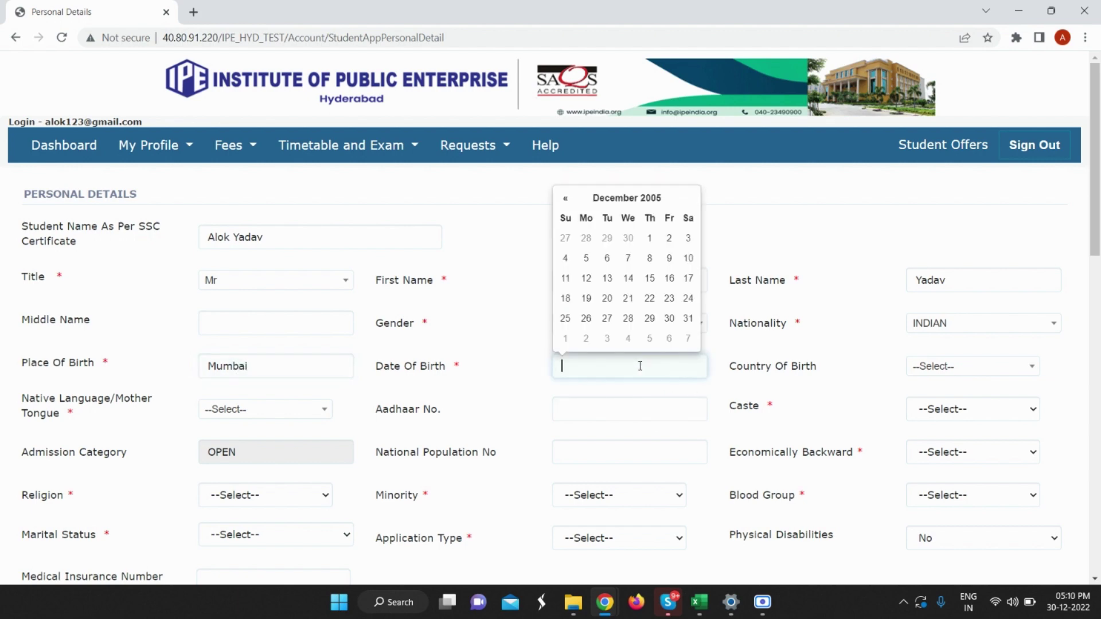
left_click(564, 201)
left_click(643, 204)
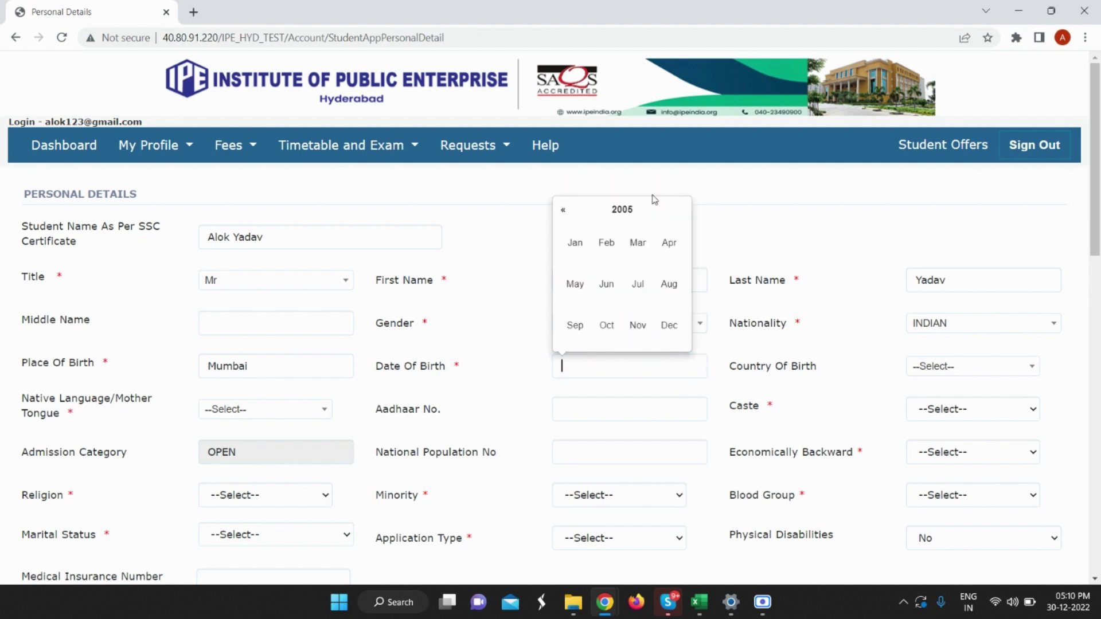
left_click(562, 210)
left_click(631, 211)
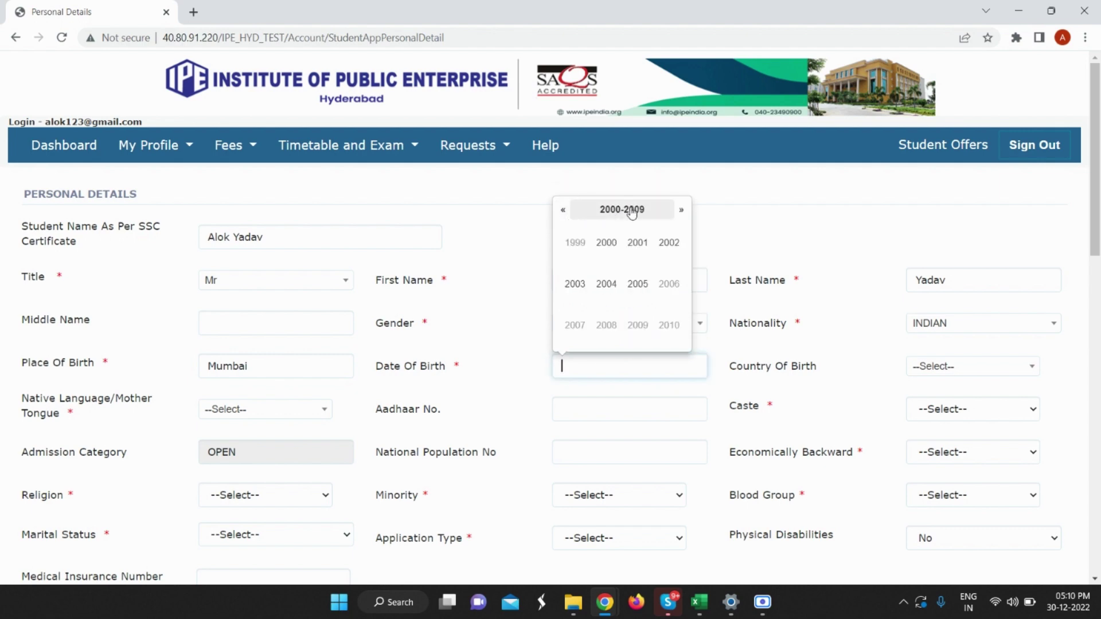
left_click(563, 210)
left_click(607, 281)
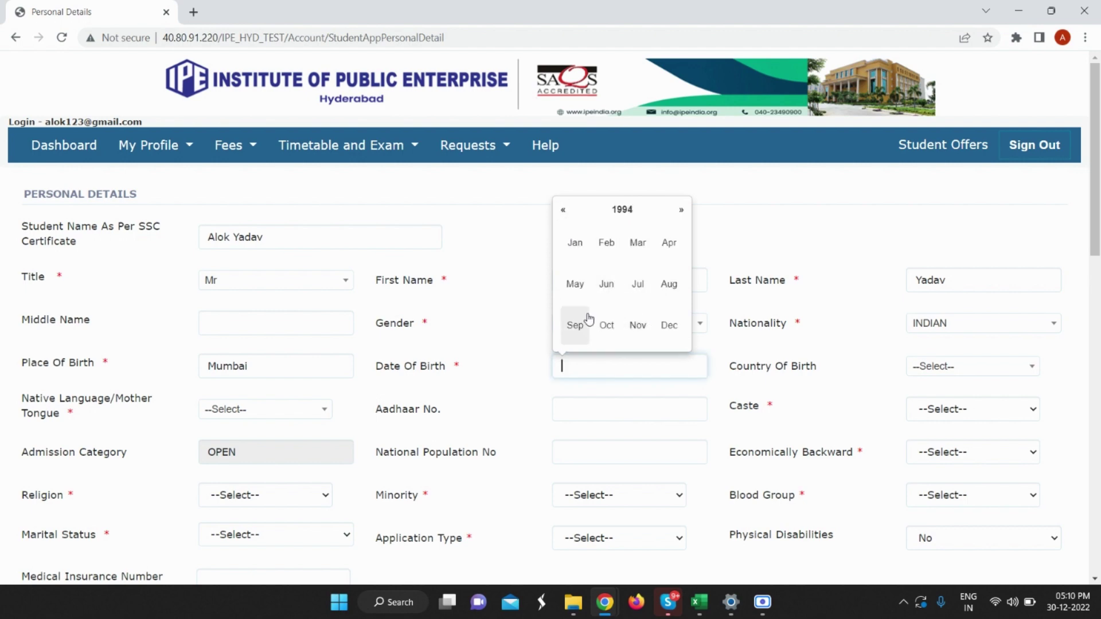
left_click(576, 326)
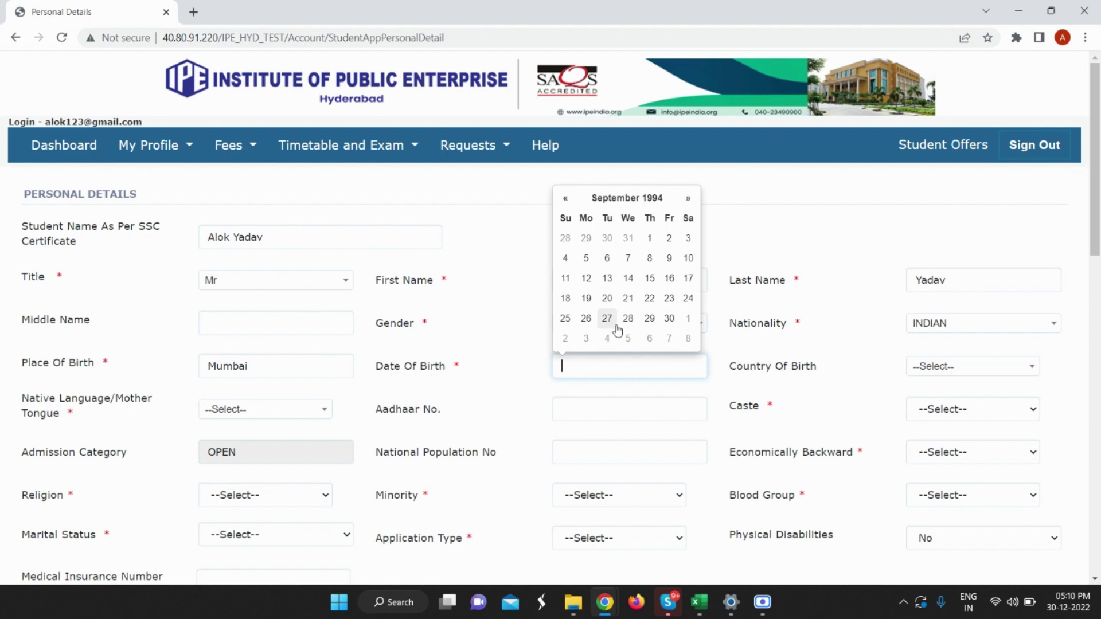
left_click(628, 259)
Set country of birth to India, native language Hindi and caste GENERAL.
left_click(929, 372)
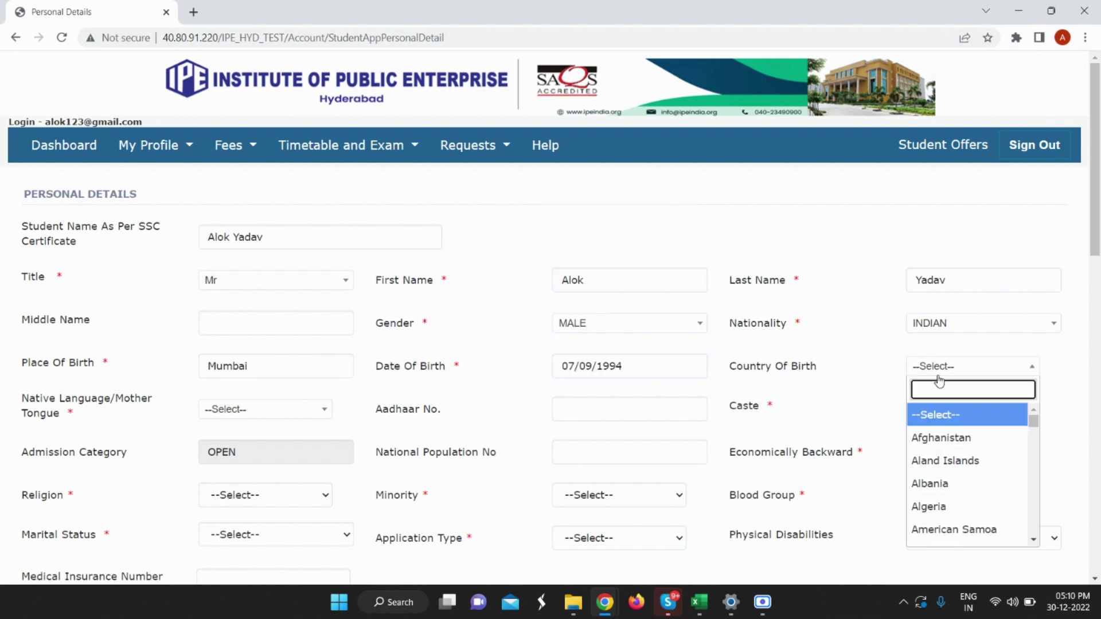
type("in")
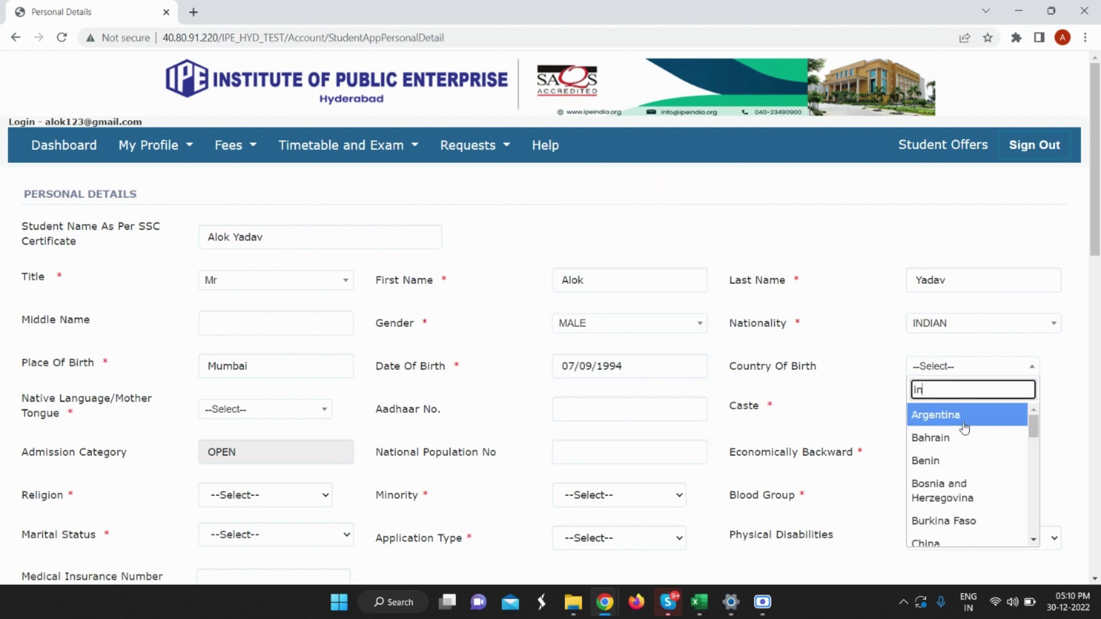
type("d")
left_click(964, 425)
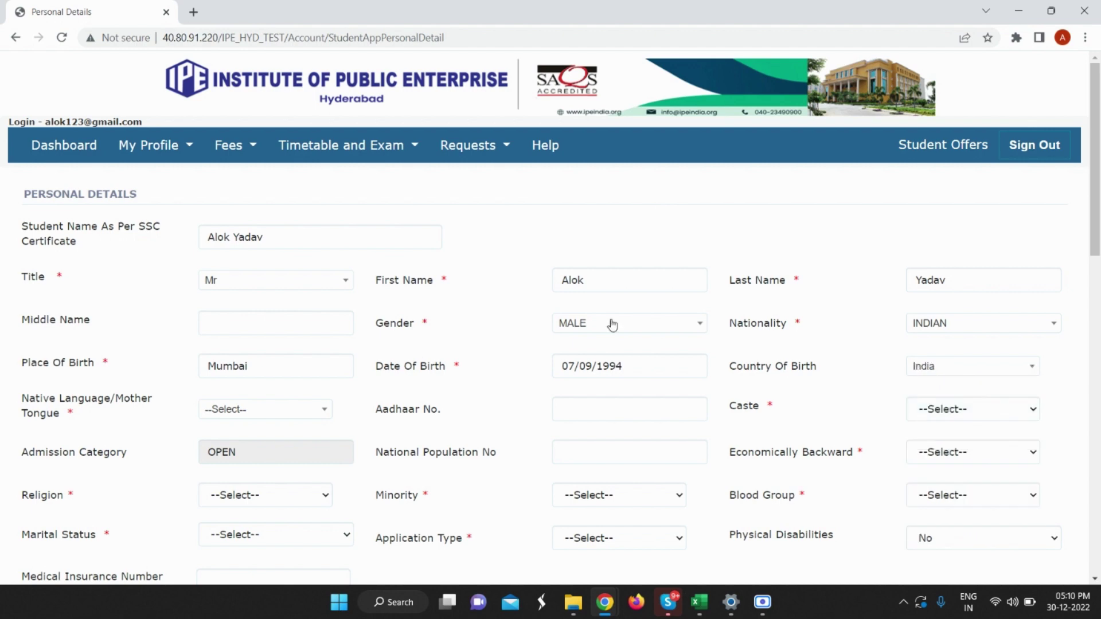
left_click(290, 412)
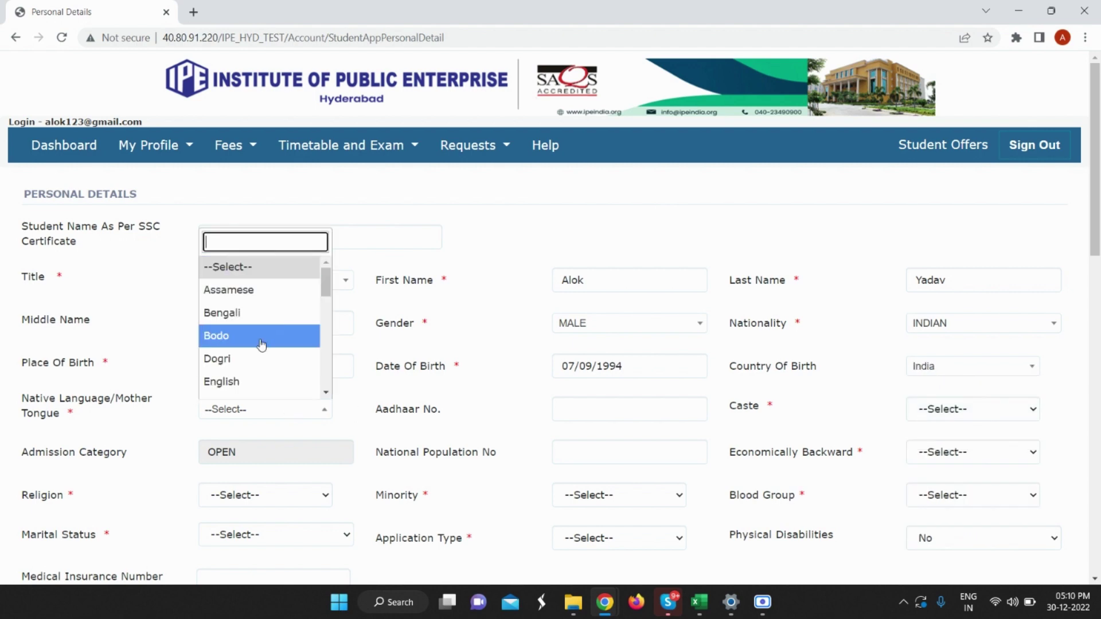
type("h")
left_click(241, 290)
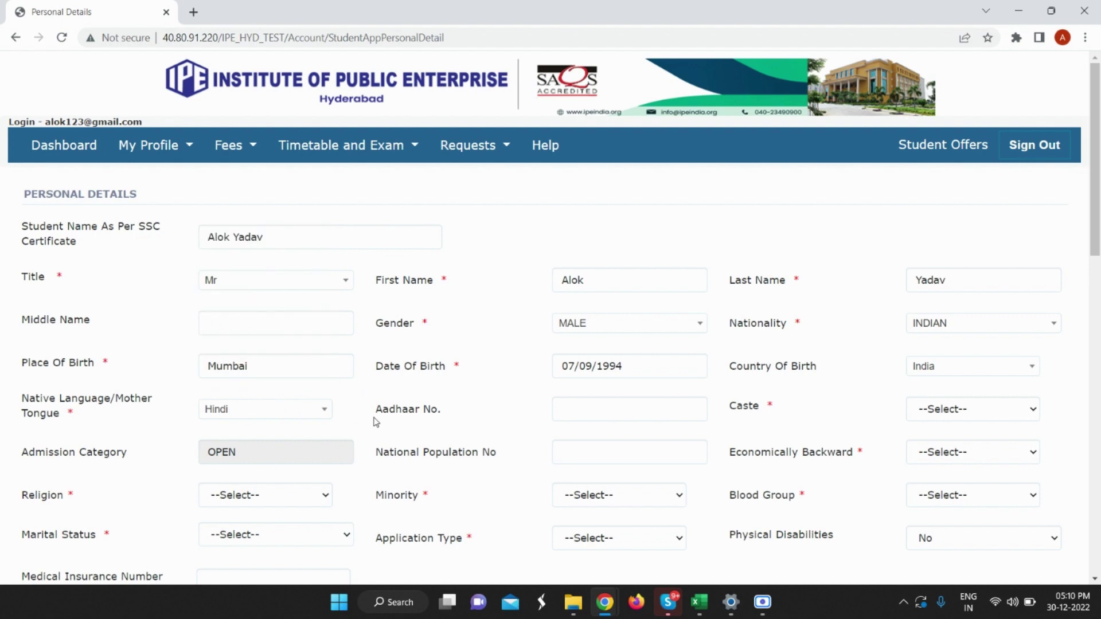
left_click(923, 418)
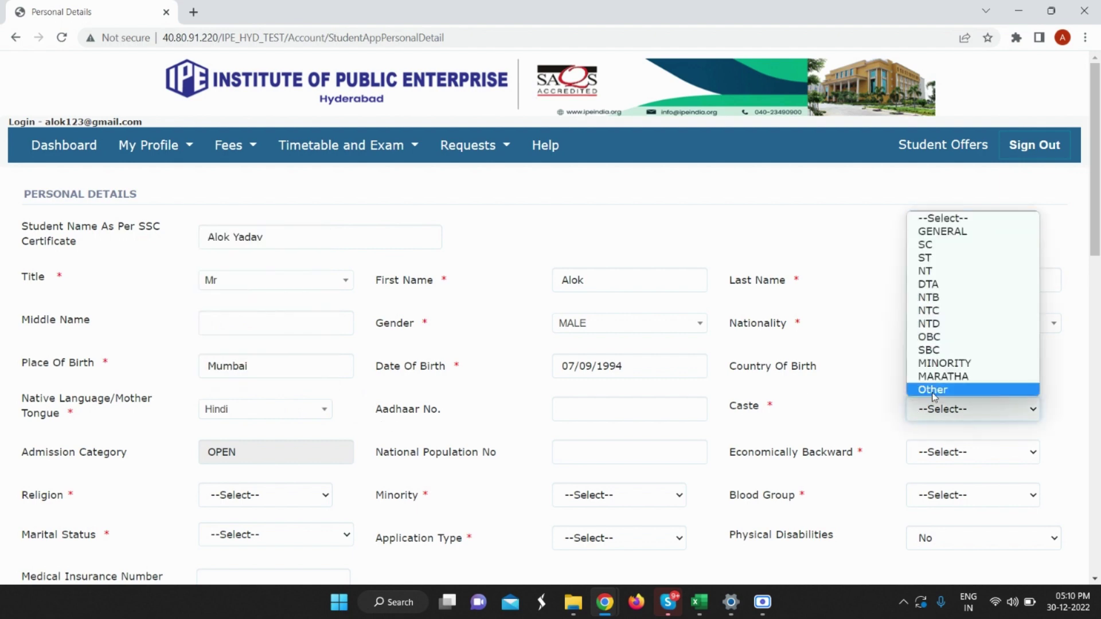
left_click(942, 414)
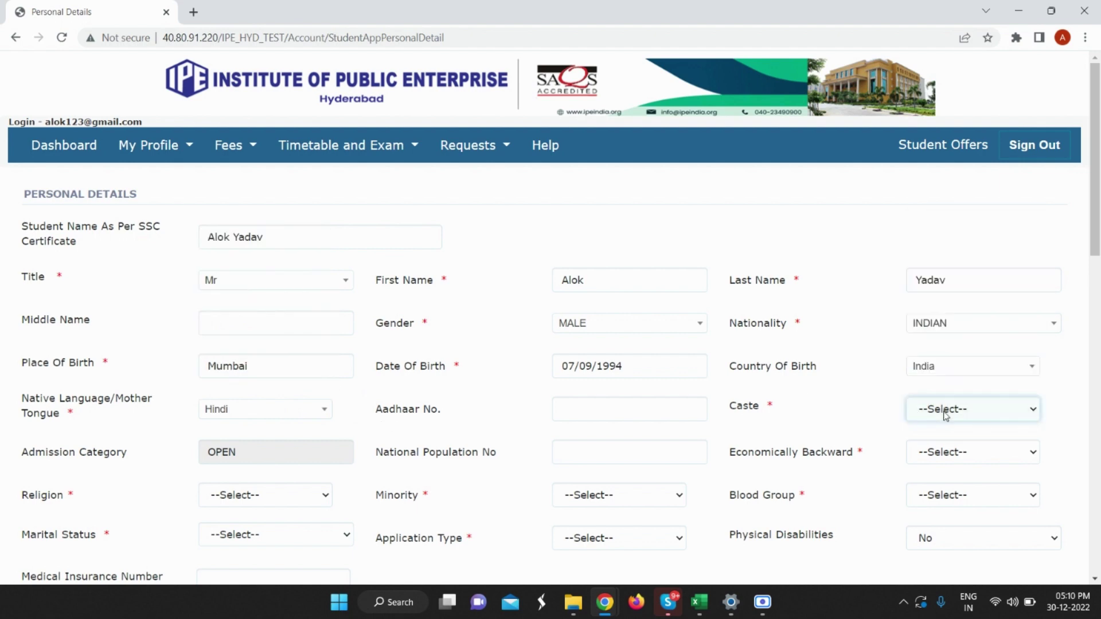
left_click(946, 415)
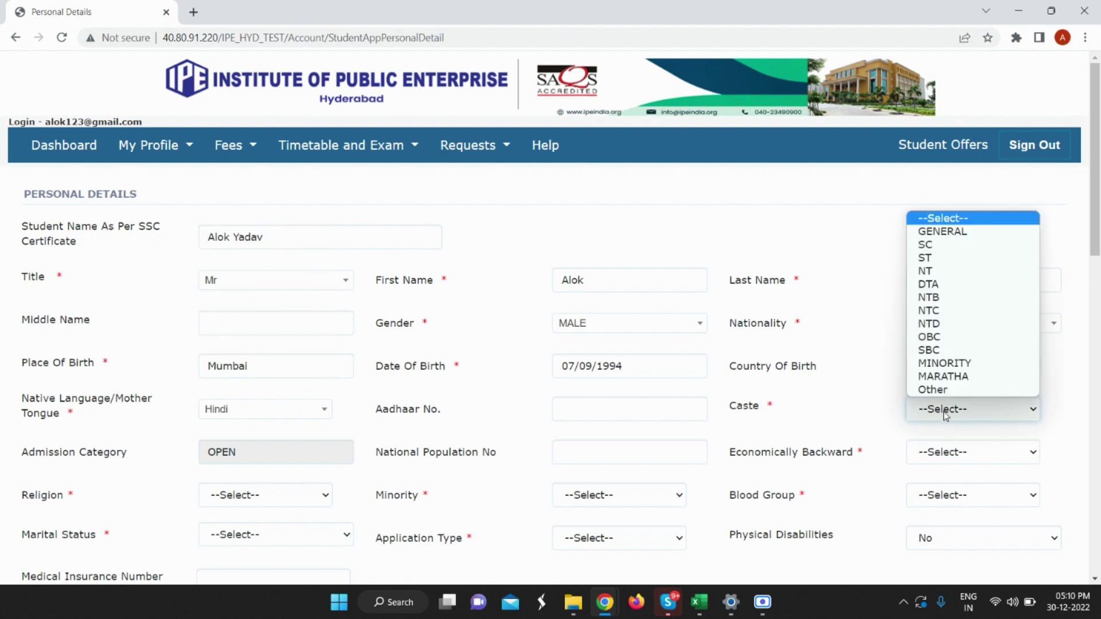
left_click(928, 232)
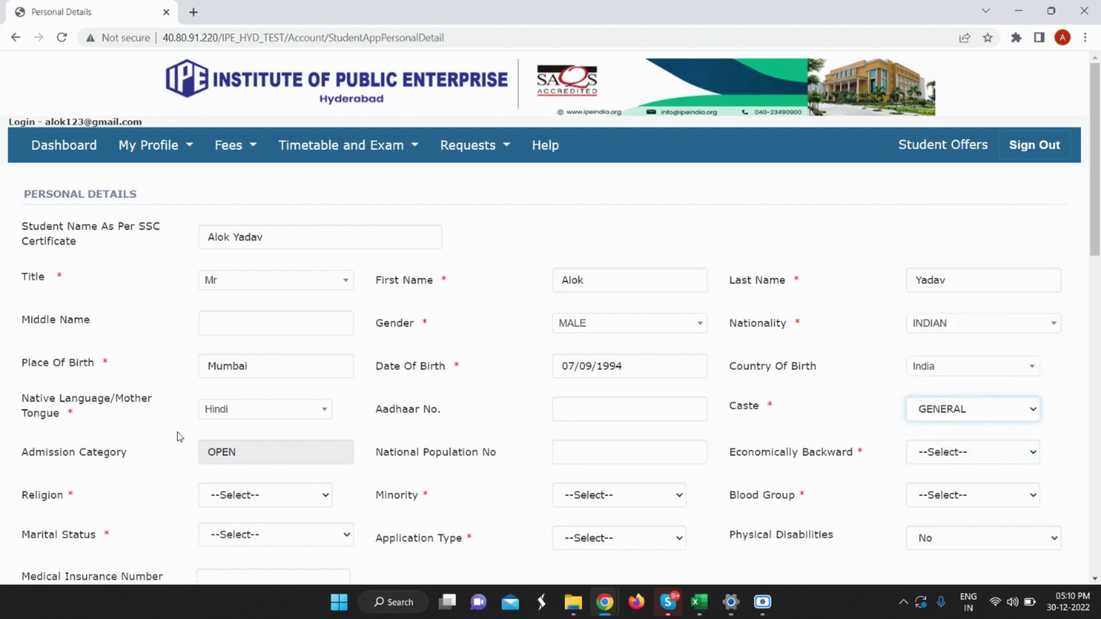
Answer No for economically backward, religion HINDU, minority No, and blood group A+.
left_click(952, 459)
left_click(946, 499)
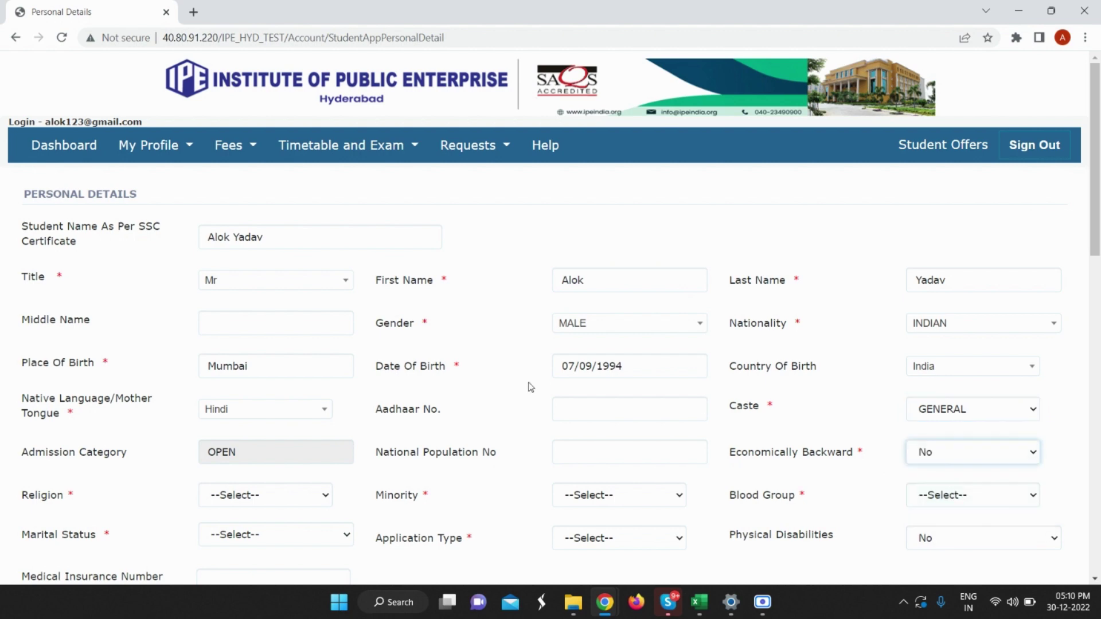
scroll(410, 373, "down", 1)
left_click(280, 428)
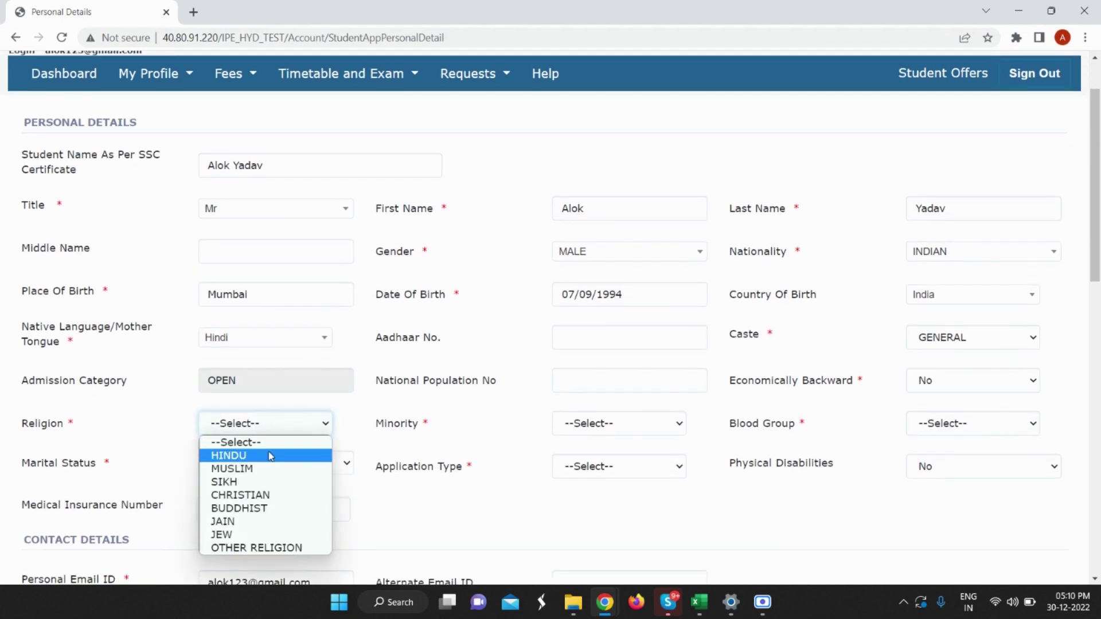
left_click(269, 454)
left_click(628, 429)
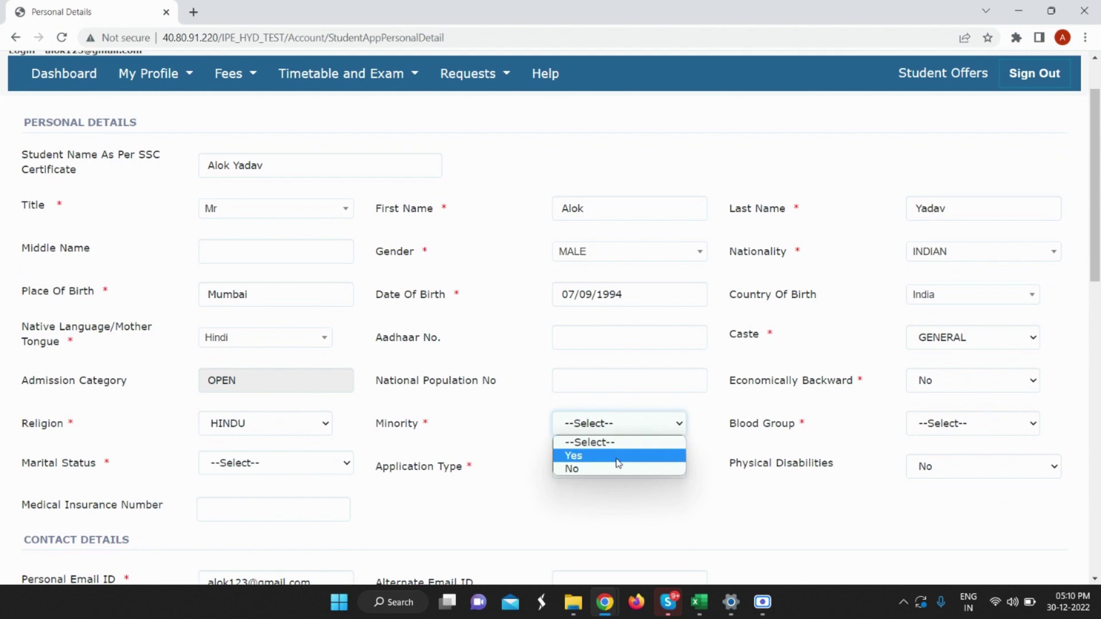
left_click(616, 468)
left_click(957, 431)
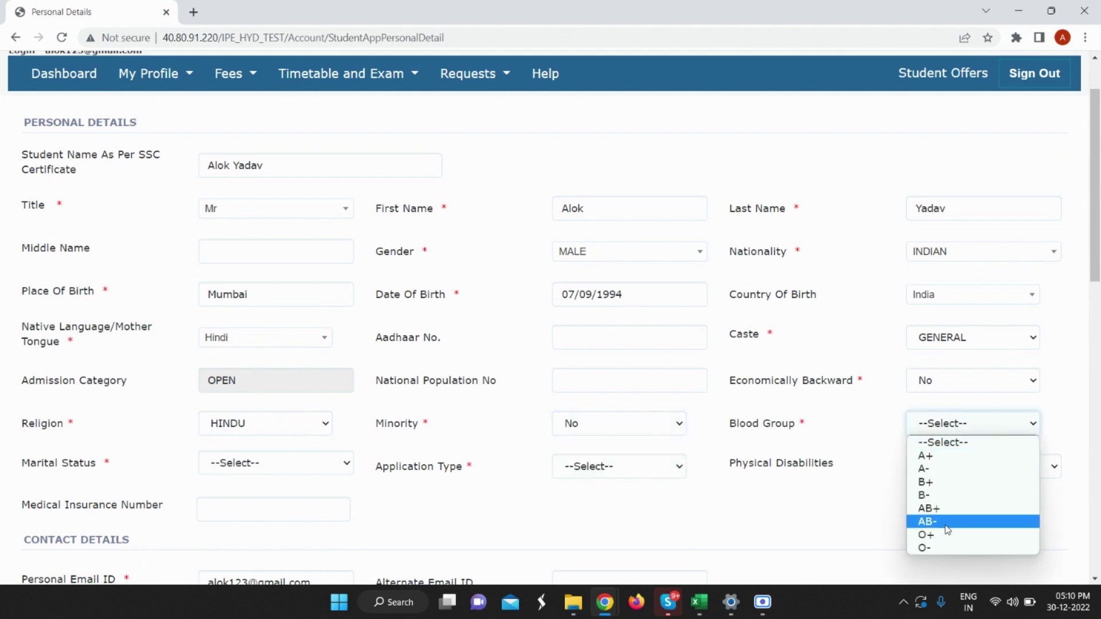
left_click(939, 457)
Set marital status to Unmarried and application type to General.
scroll(441, 356, "down", 1)
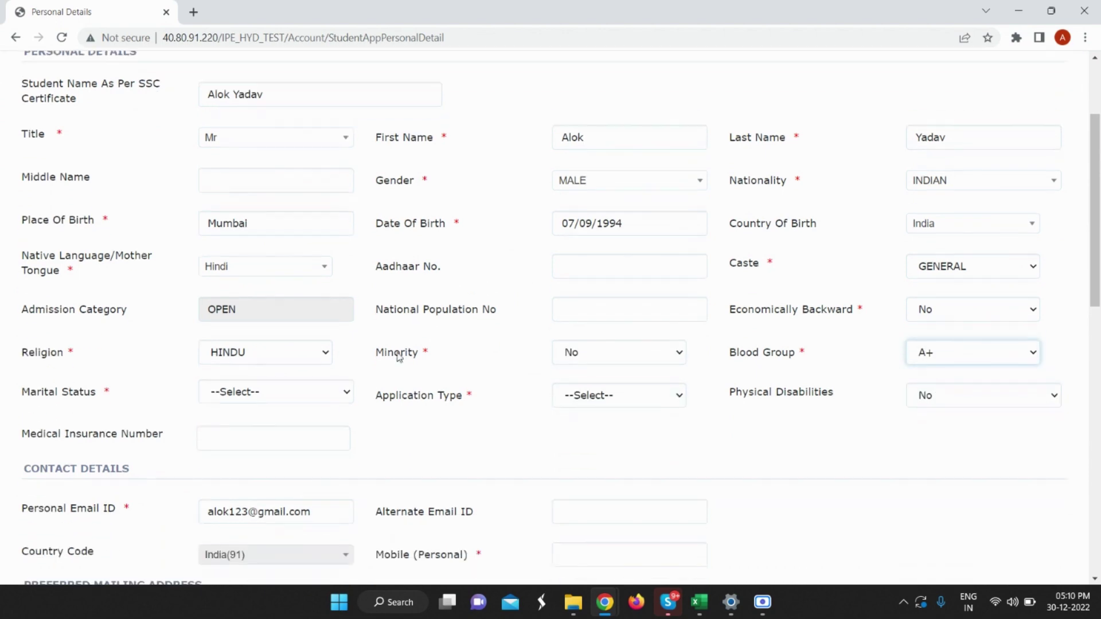
left_click(295, 395)
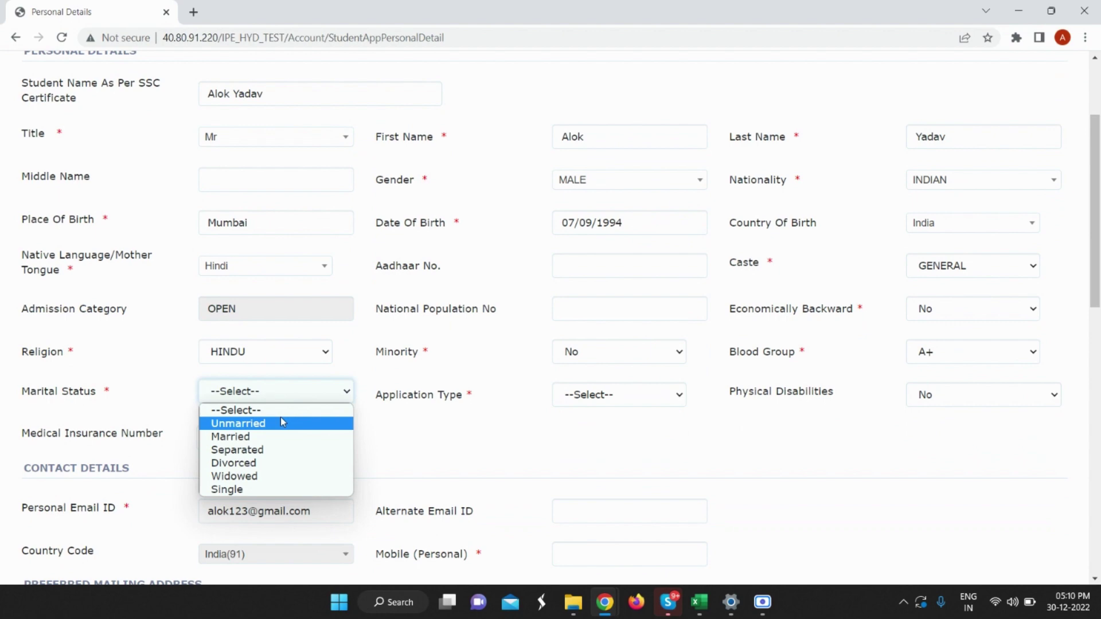
left_click(281, 423)
left_click(622, 401)
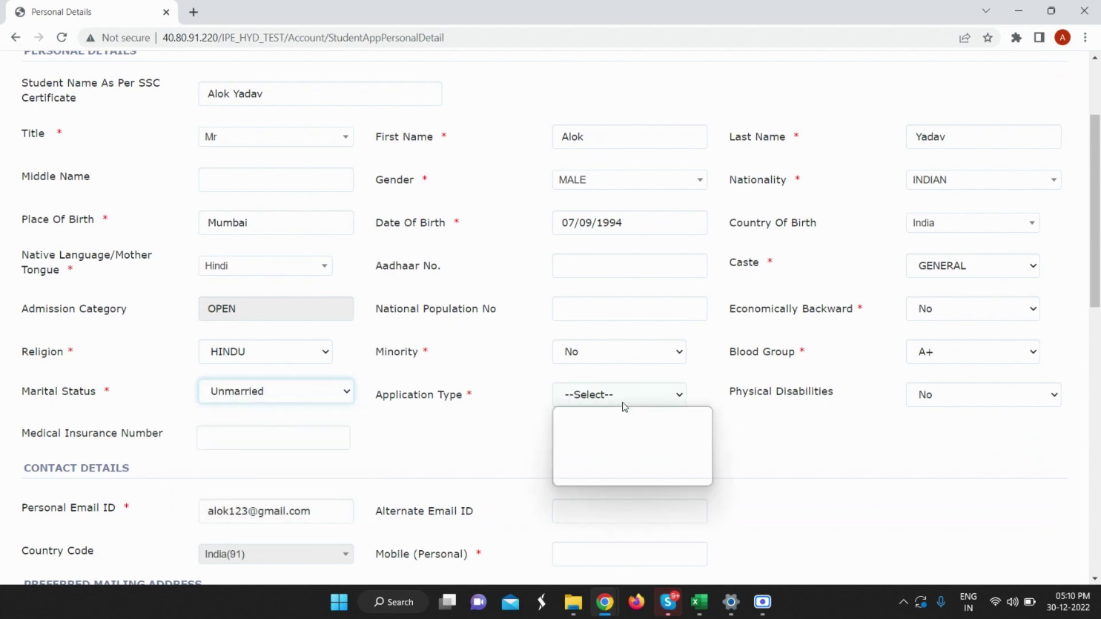
left_click(620, 429)
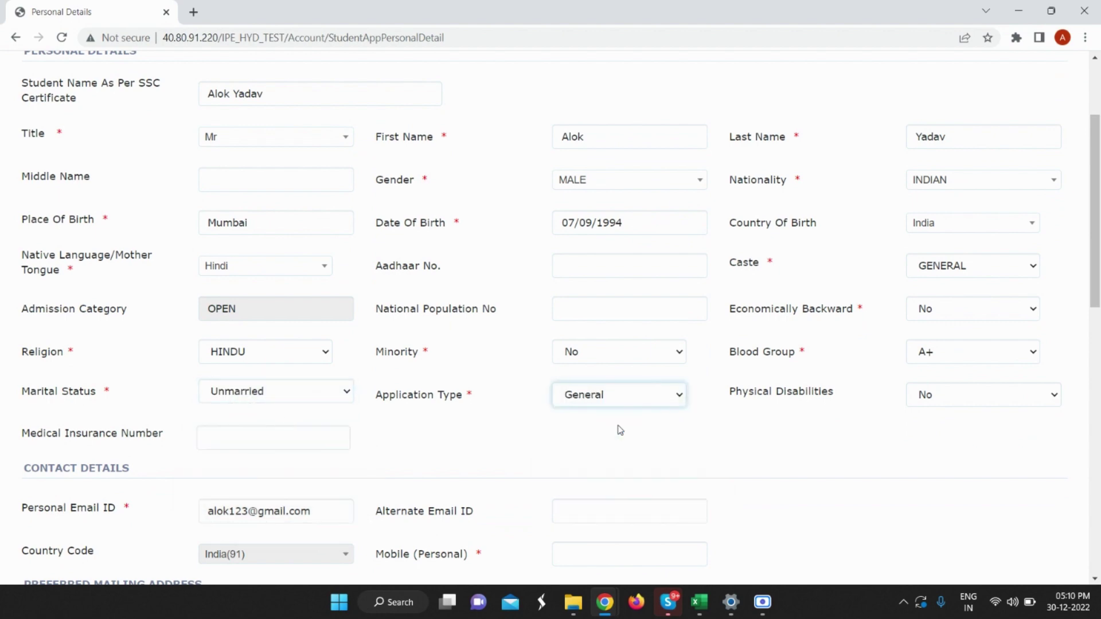
scroll(312, 357, "down", 5)
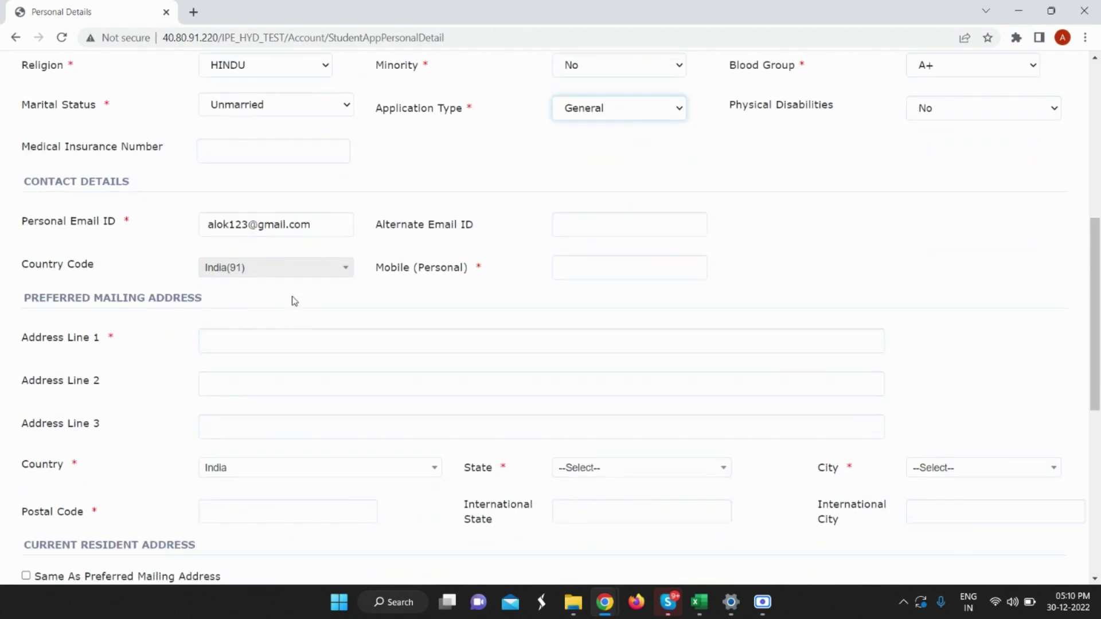
Enter the personal mobile number and first address line, with state Maharashtra and city Pune.
left_click(574, 271)
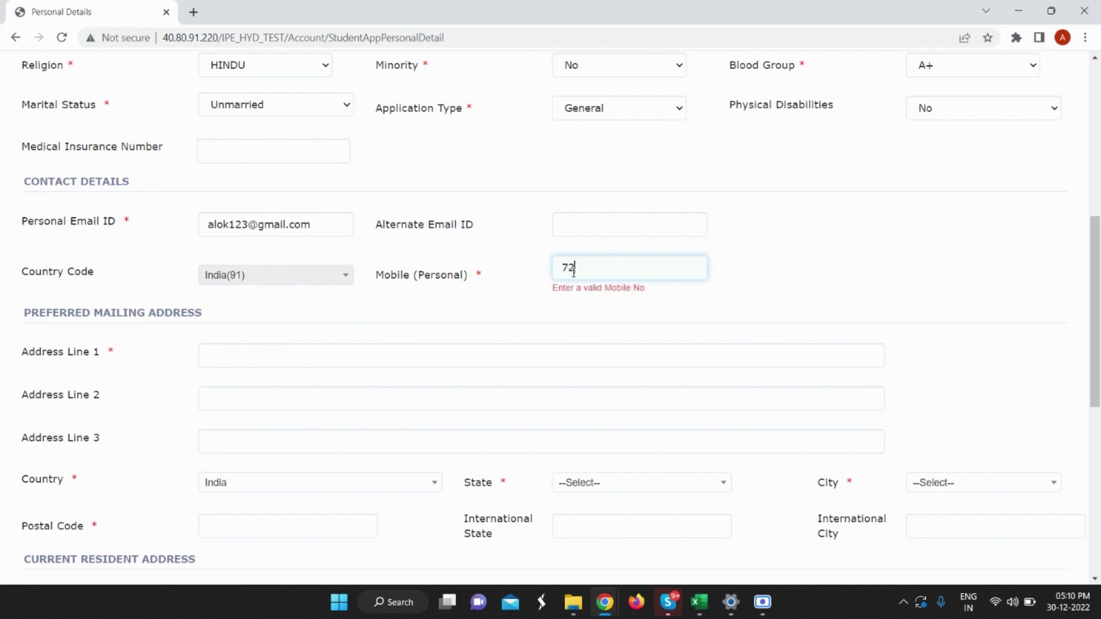
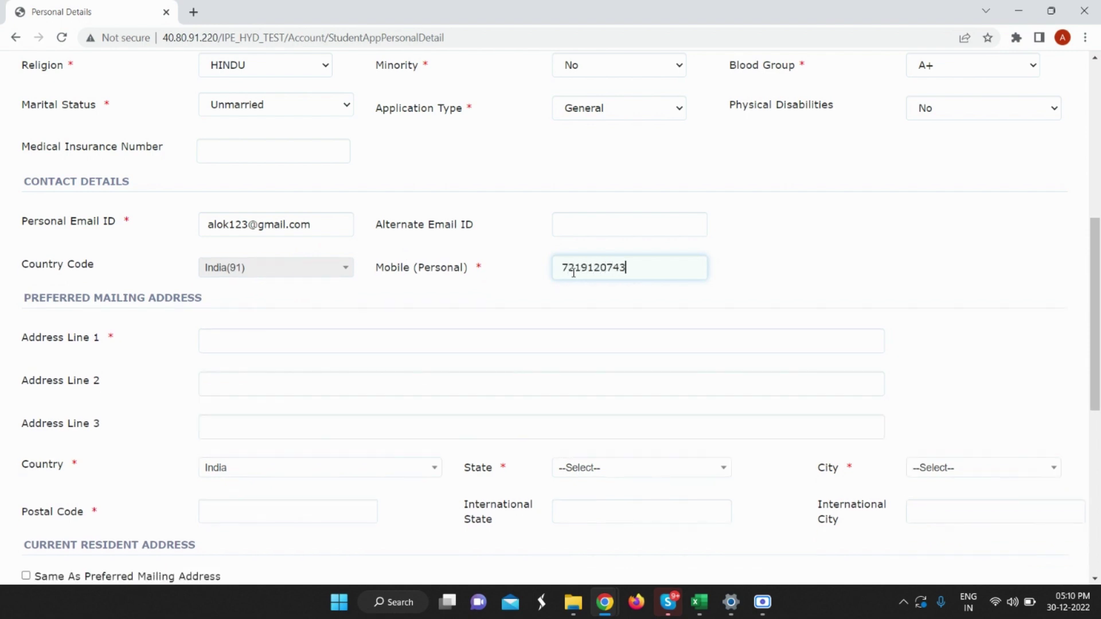
left_click(314, 343)
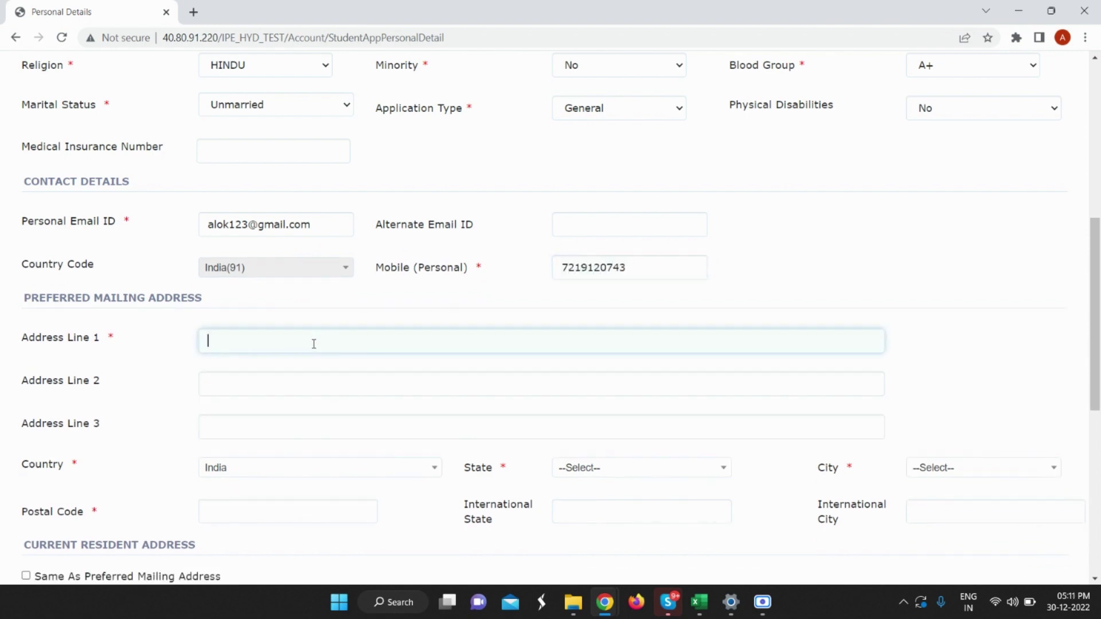
type("Pune")
left_click(603, 474)
type("mah")
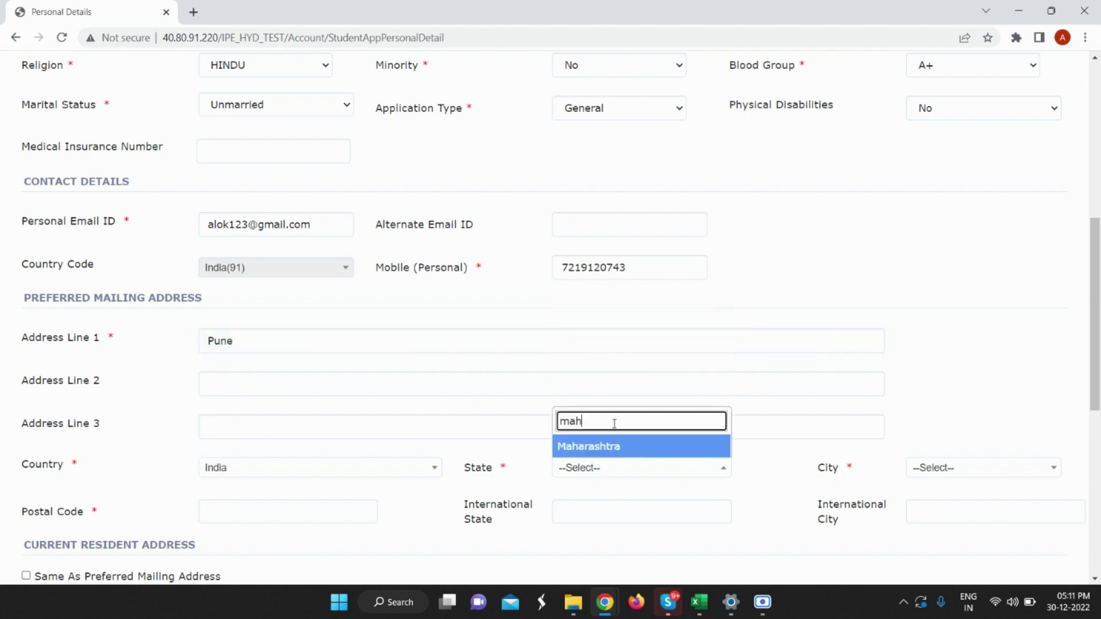
left_click(610, 447)
left_click(925, 466)
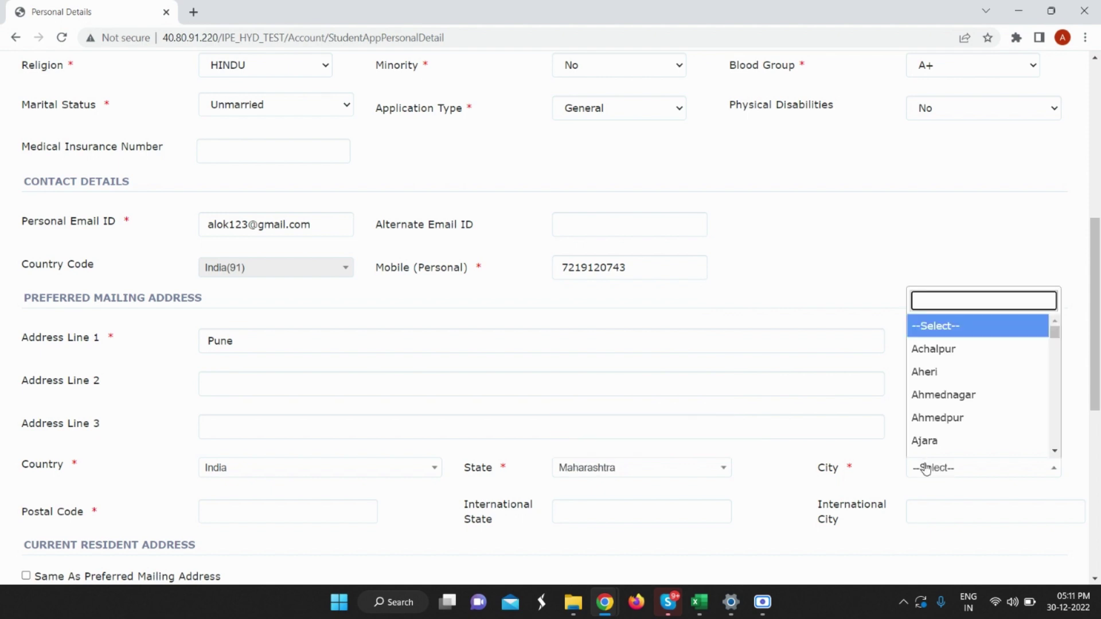
type("Pun")
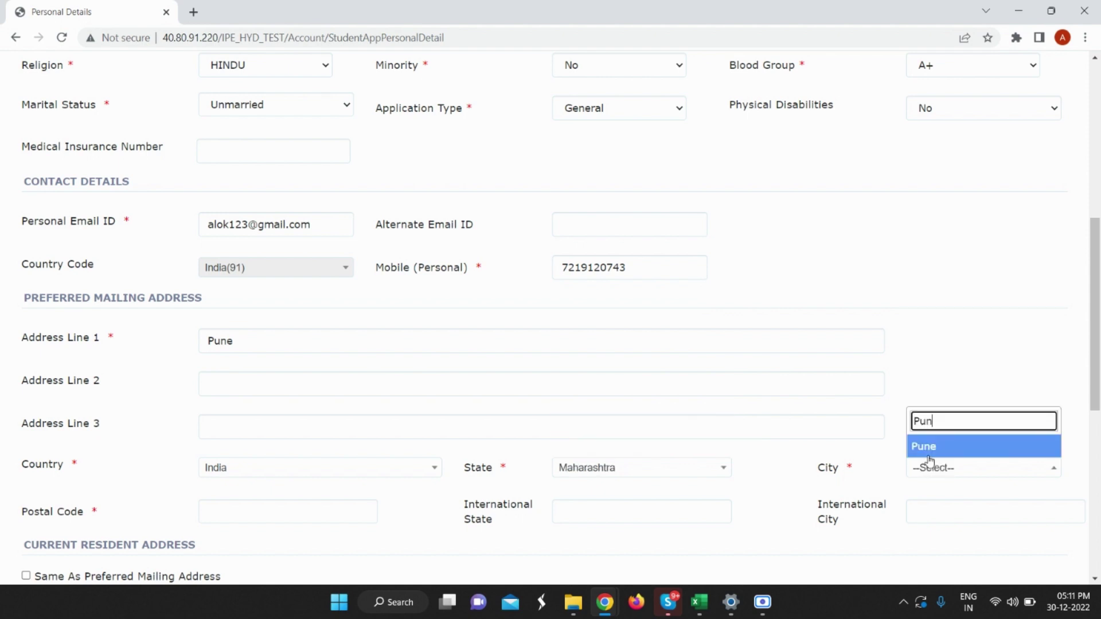
left_click(929, 450)
Enter the postal code and tick 'Same As Preferred Mailing Address' for the current address.
scroll(308, 360, "down", 2)
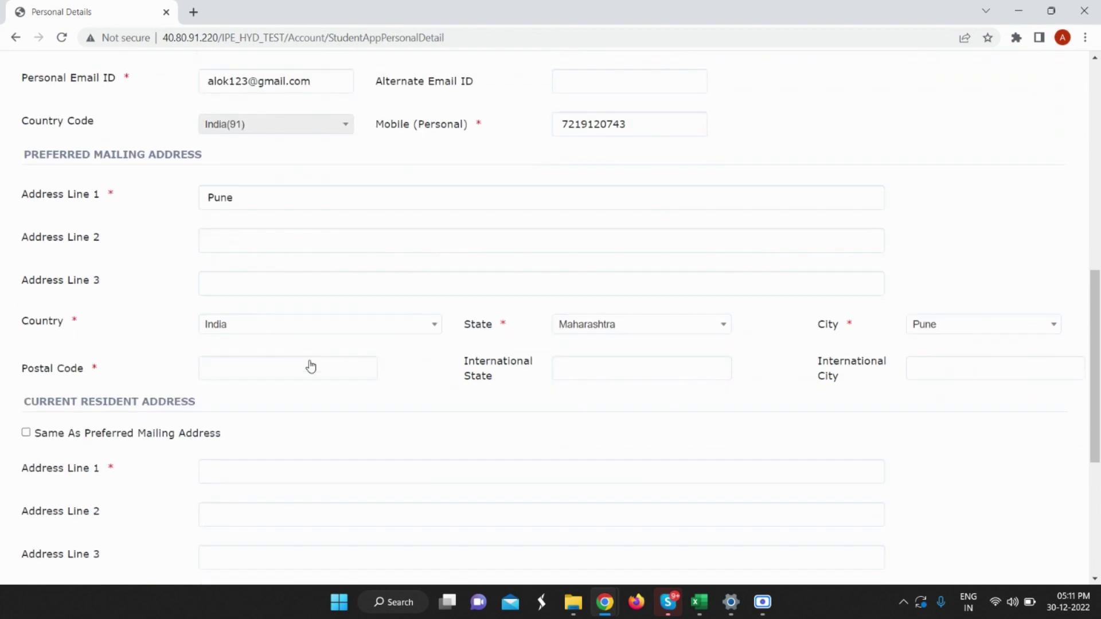
left_click(303, 369)
type("411027")
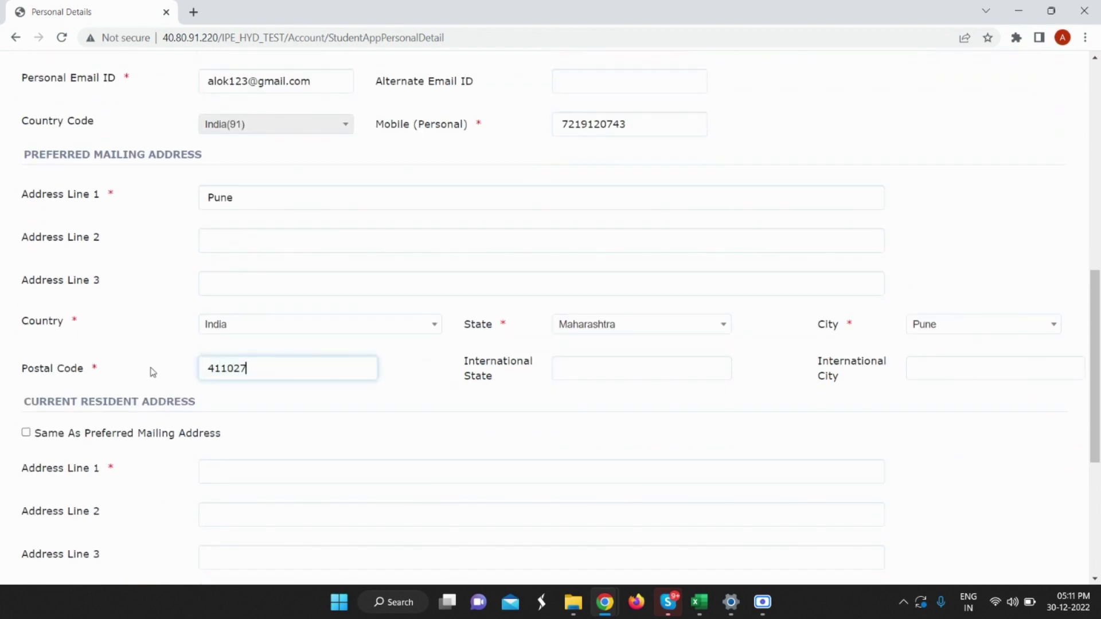
scroll(153, 373, "down", 1)
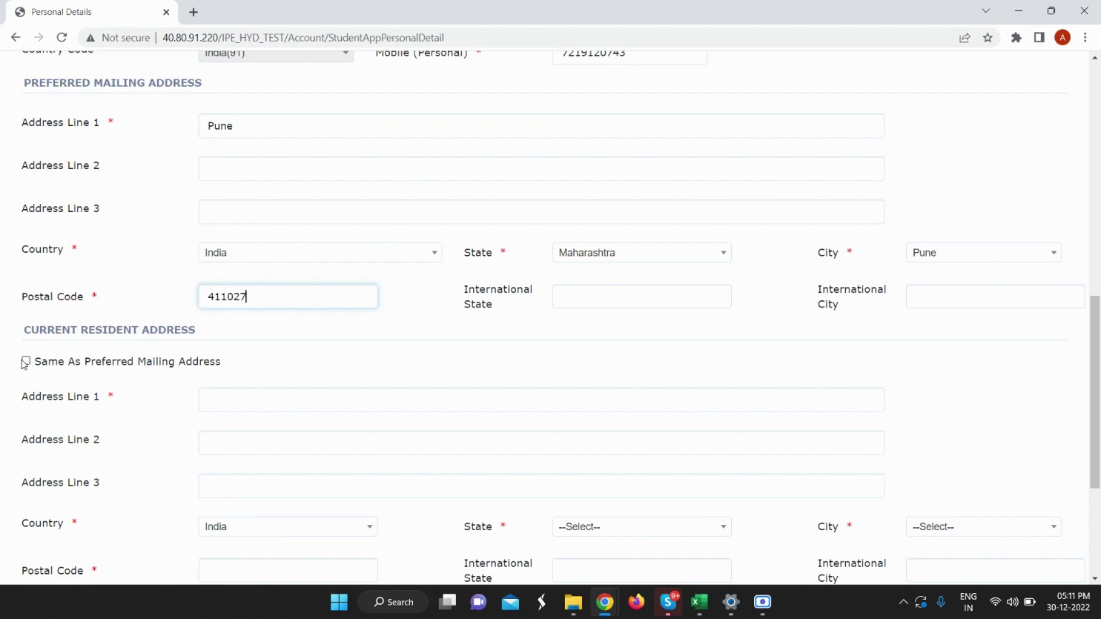
left_click(25, 362)
scroll(184, 345, "down", 3)
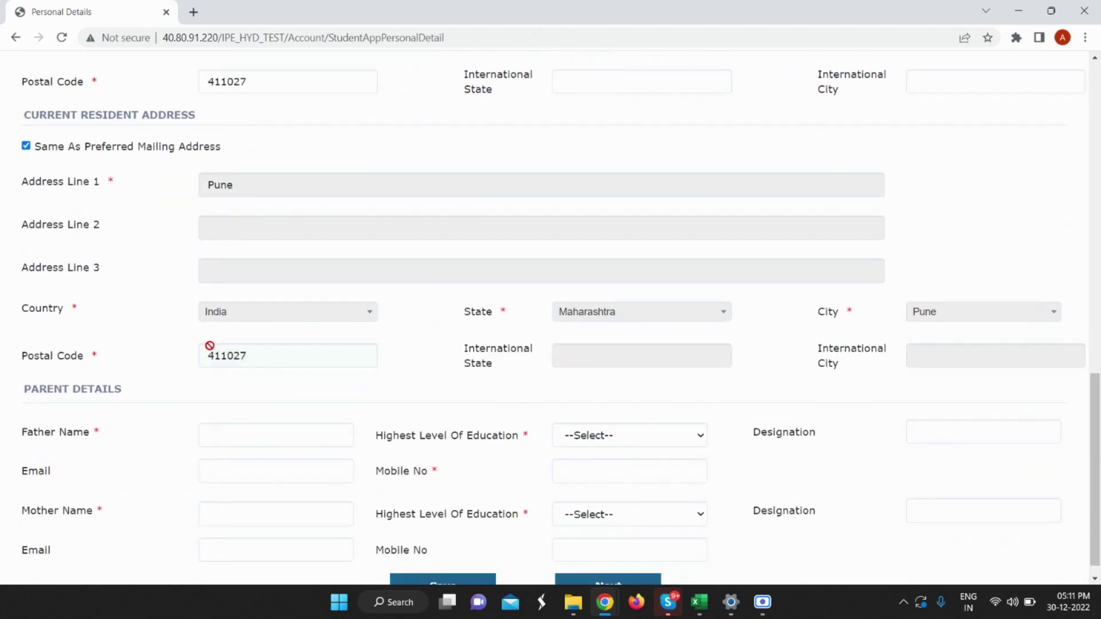
scroll(209, 346, "up", 2)
scroll(216, 362, "down", 2)
Enter the father's name, education Graduate, and his mobile number.
left_click(248, 415)
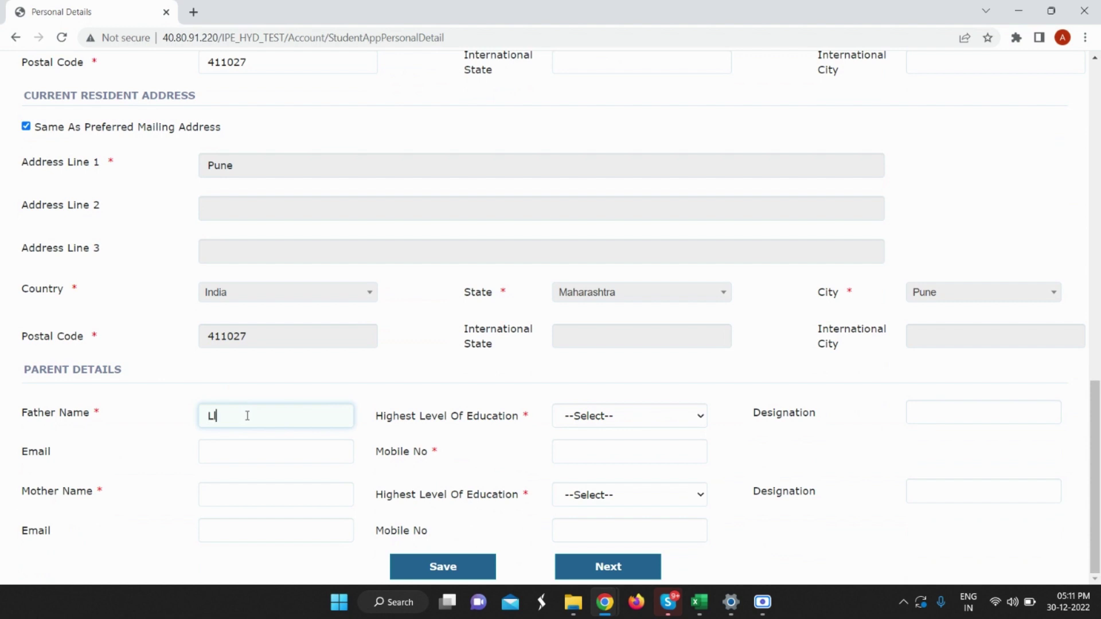
type("Lalji")
left_click(644, 417)
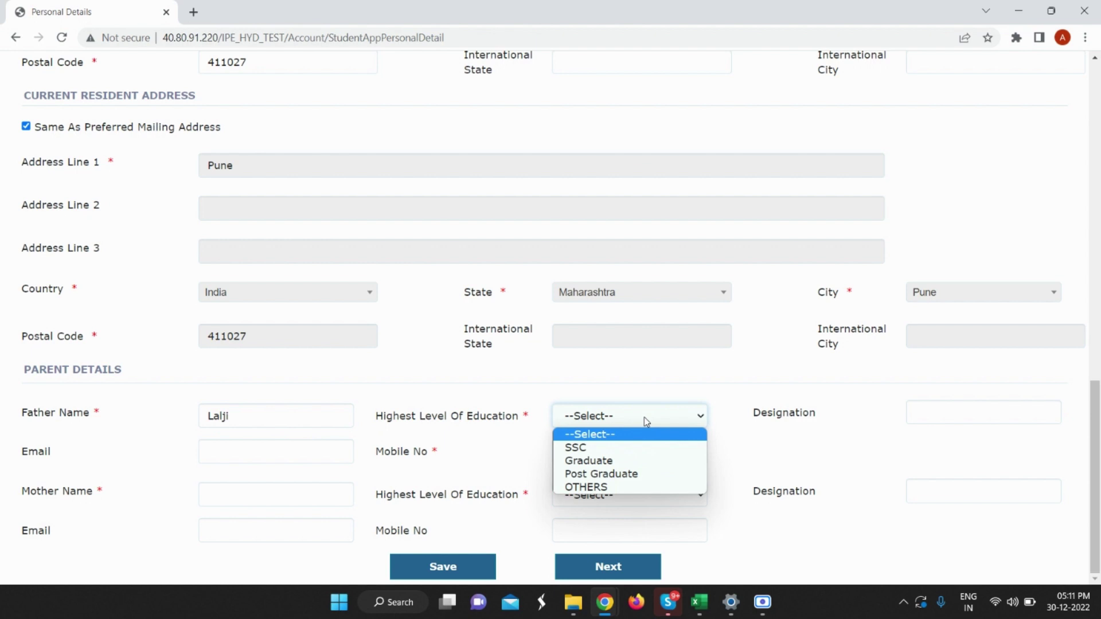
left_click(631, 461)
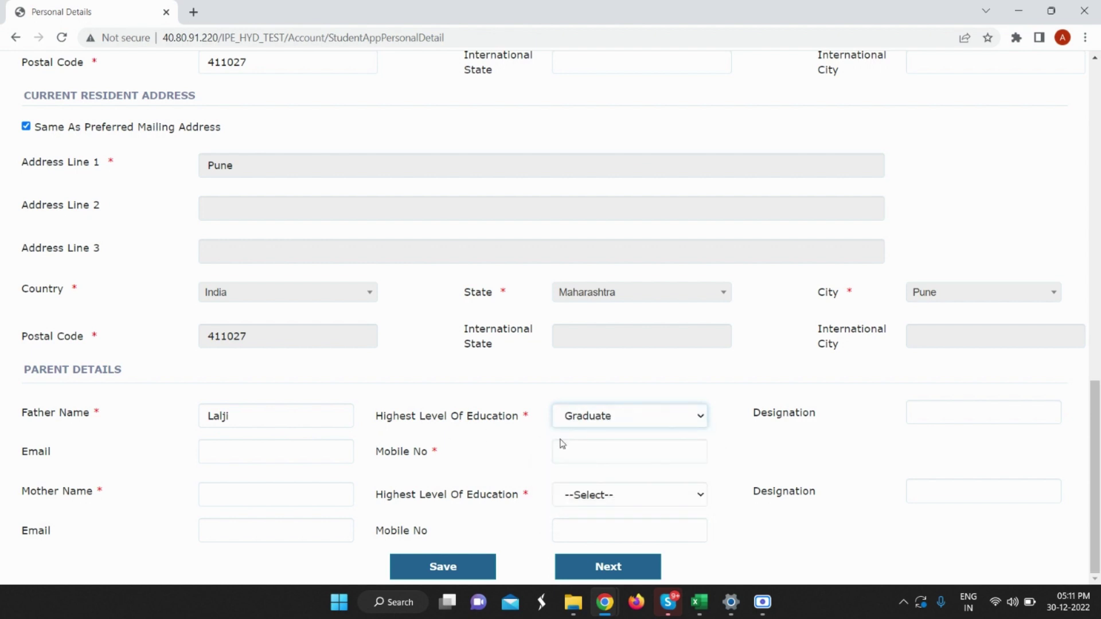
left_click(599, 447)
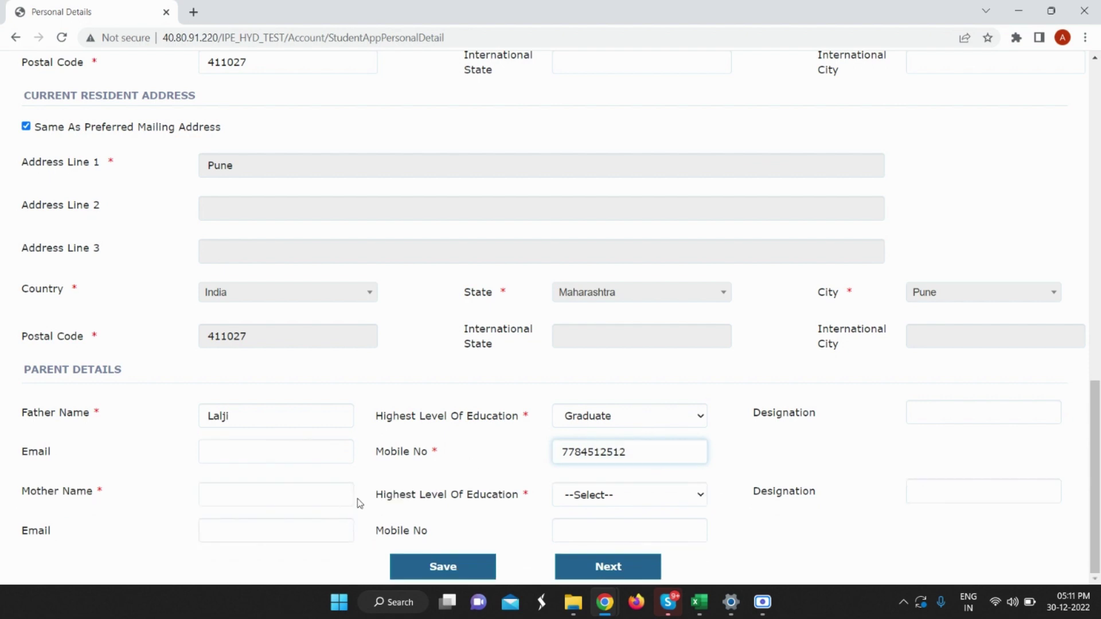
Enter the mother's name, education Graduate, and her mobile number, correcting a mistyped entry.
left_click(273, 493)
type("Sushio")
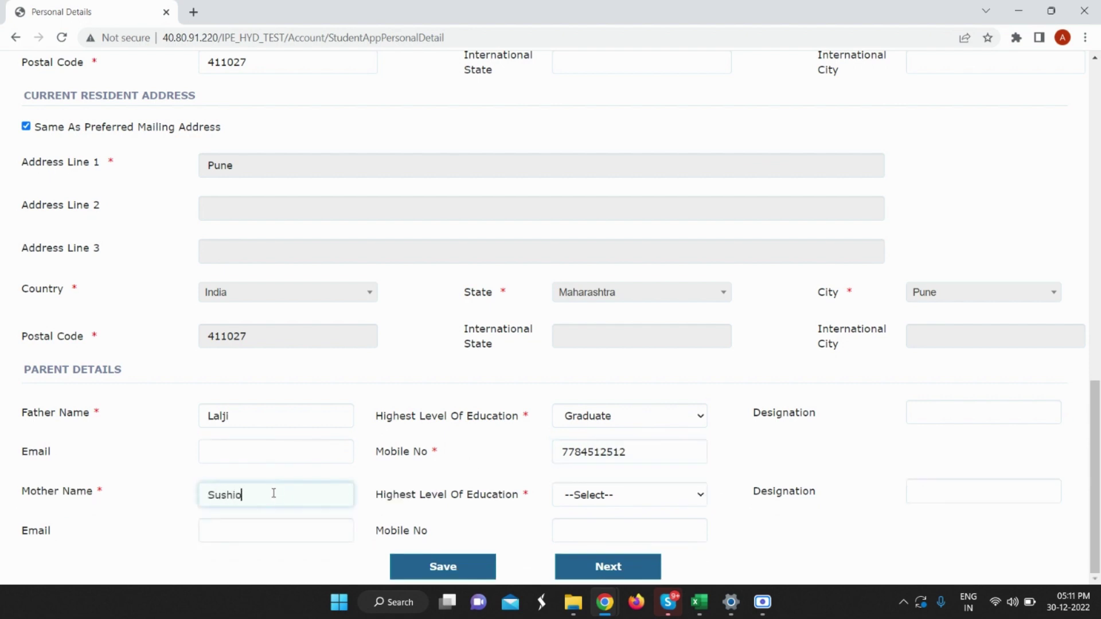
type("lala")
left_click(647, 497)
left_click(642, 541)
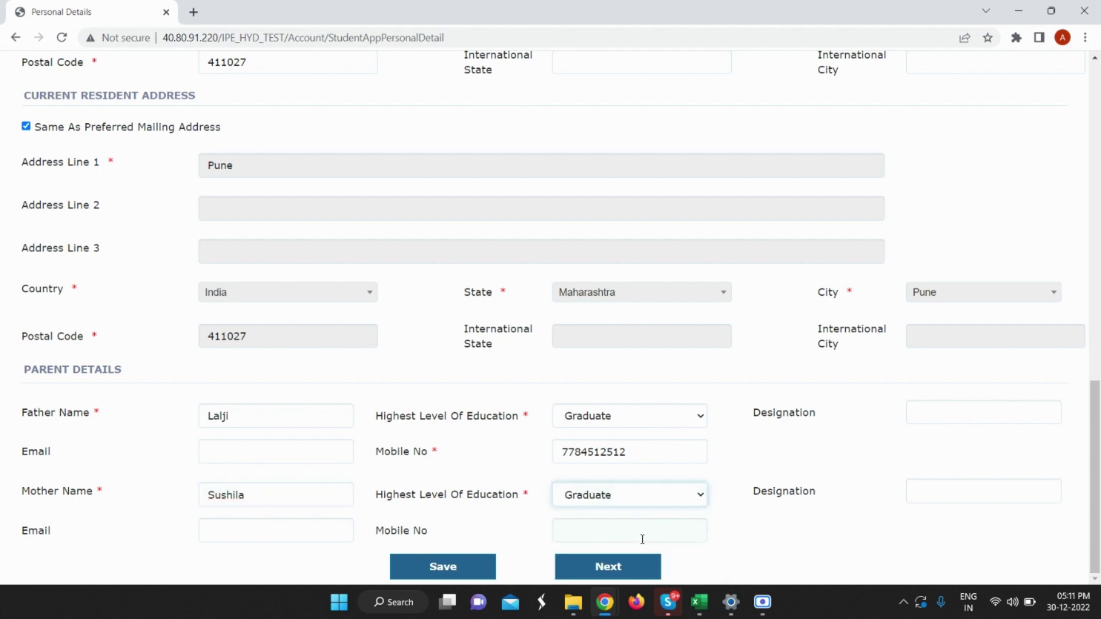
left_click(611, 521)
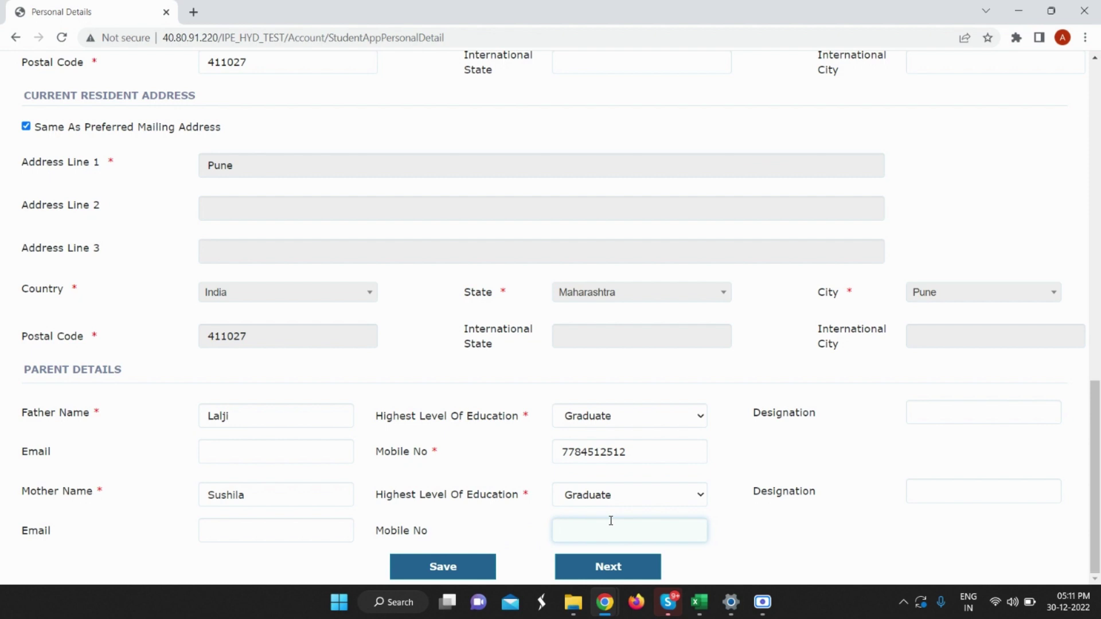
type("45")
key("BackSpace")
key("BackSpace")
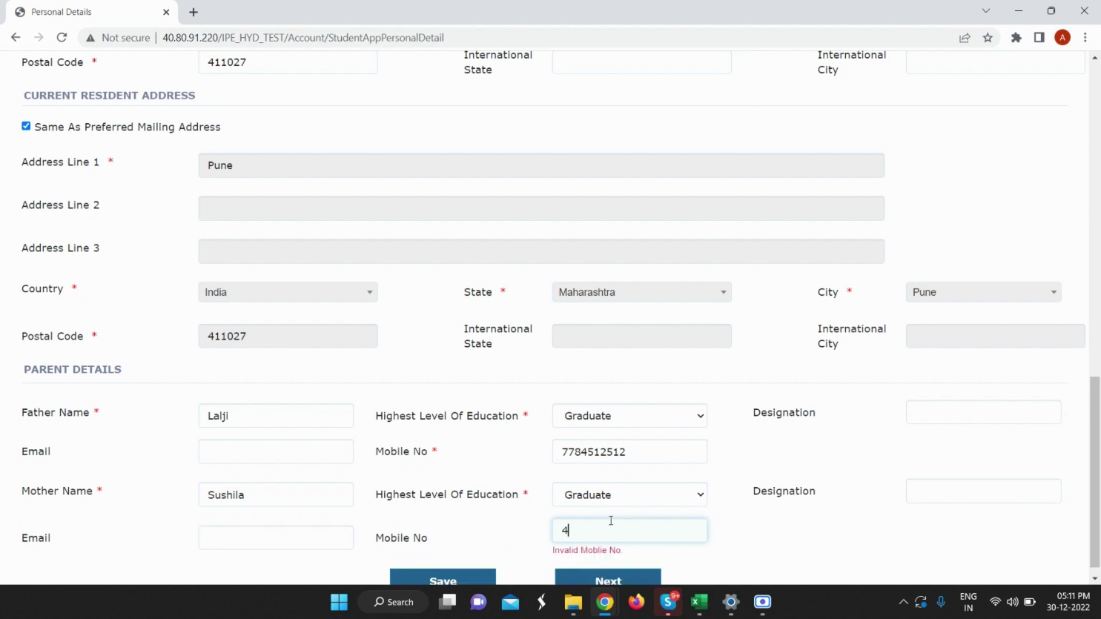
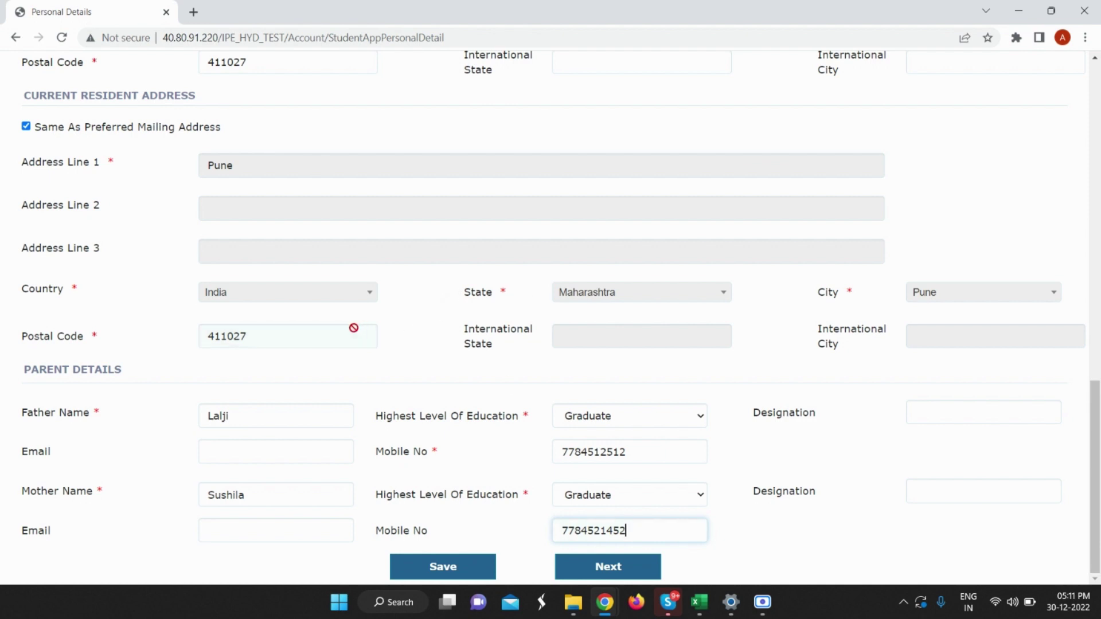
Save the personal details and continue with Next to the Test Scores page.
left_click(465, 568)
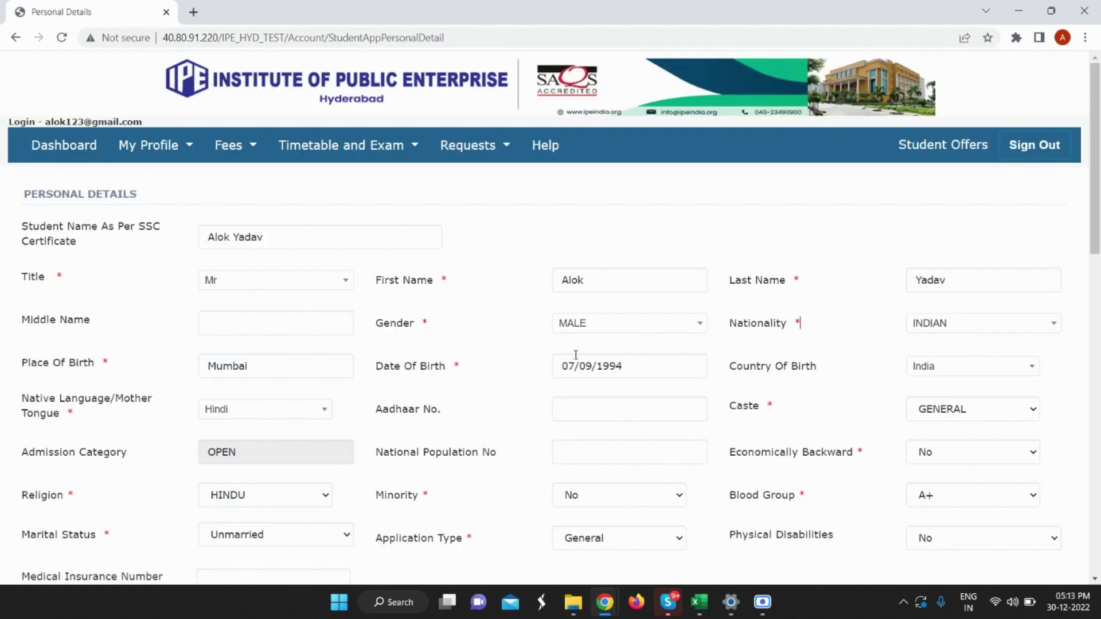
scroll(554, 366, "down", 14)
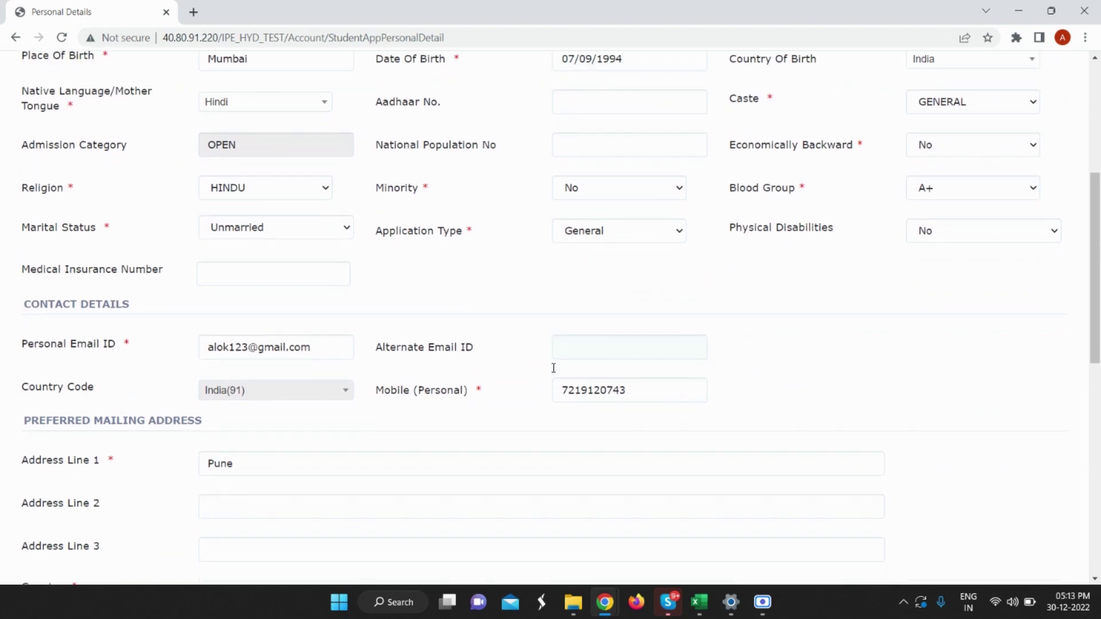
scroll(602, 476, "up", 4)
scroll(592, 465, "down", 6)
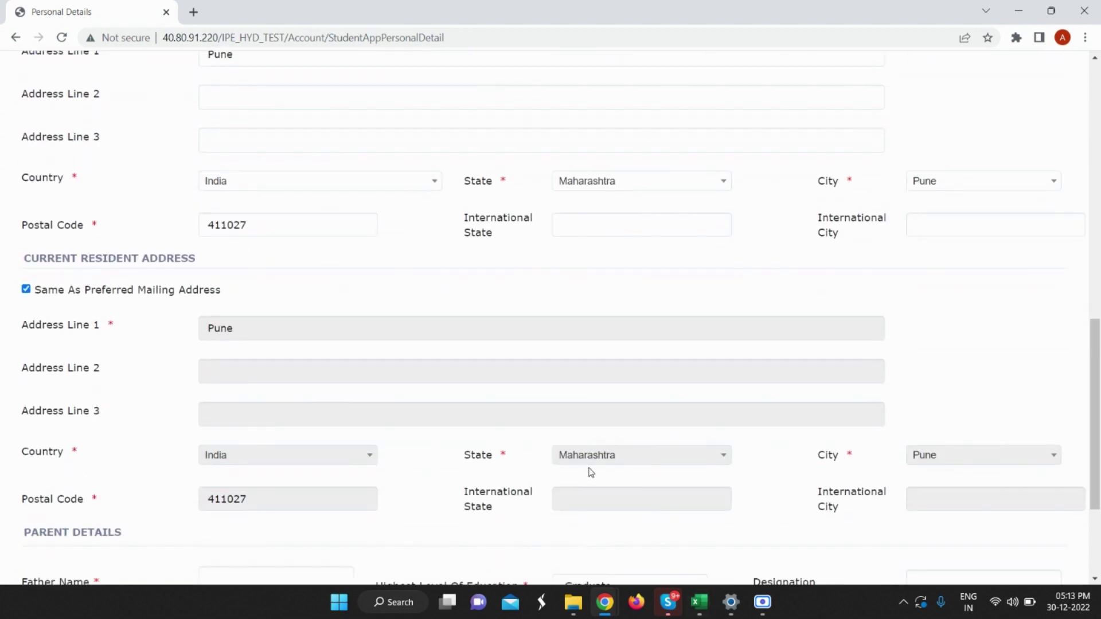
left_click(624, 571)
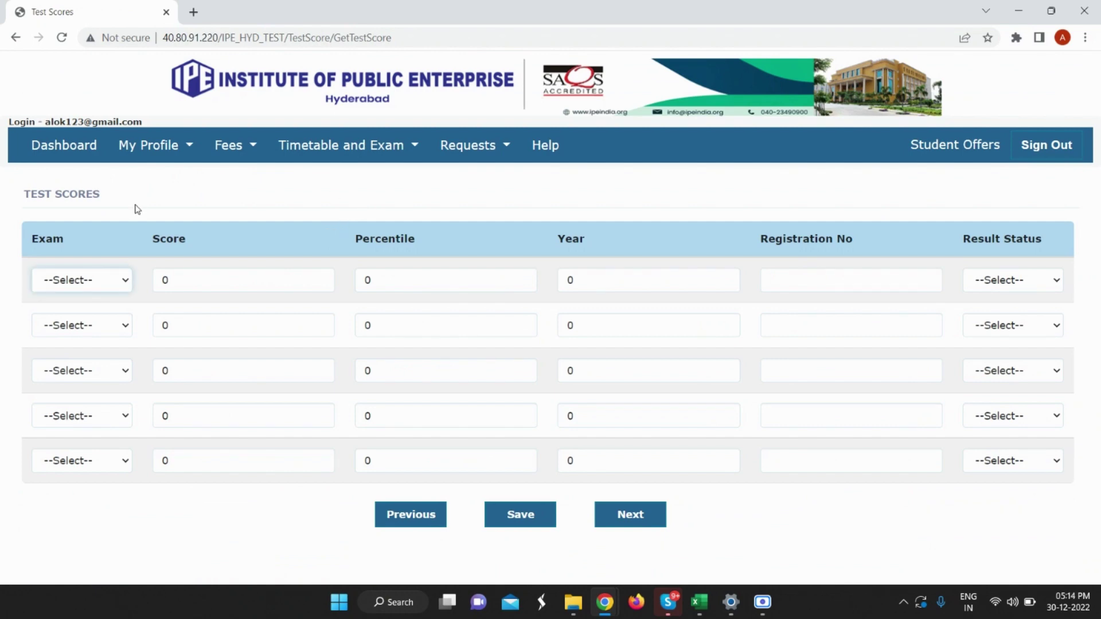
In the first test row choose CAT with score 90, percentile 90 and year 2022.
left_click(109, 281)
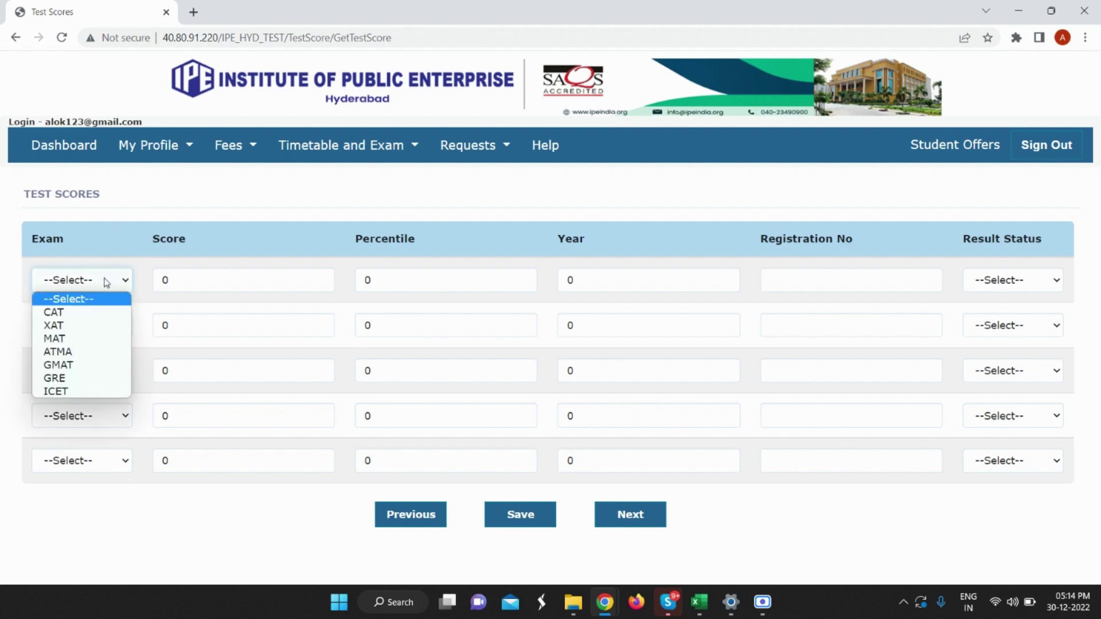
left_click(100, 312)
left_click(236, 292)
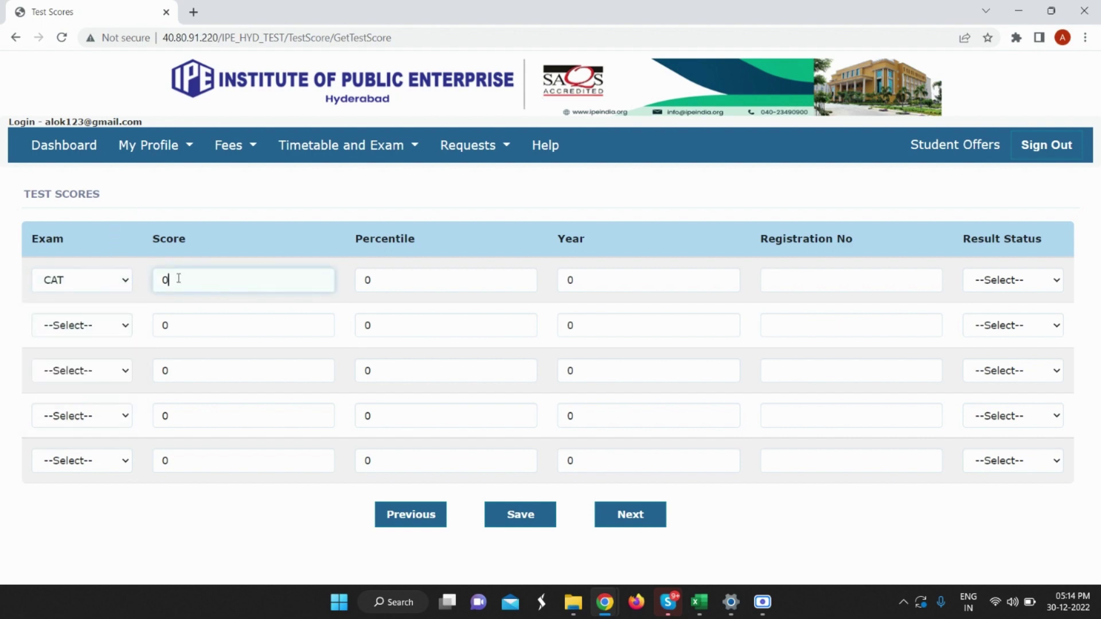
left_click_drag(178, 279, 158, 280)
type("90")
double_click(414, 280)
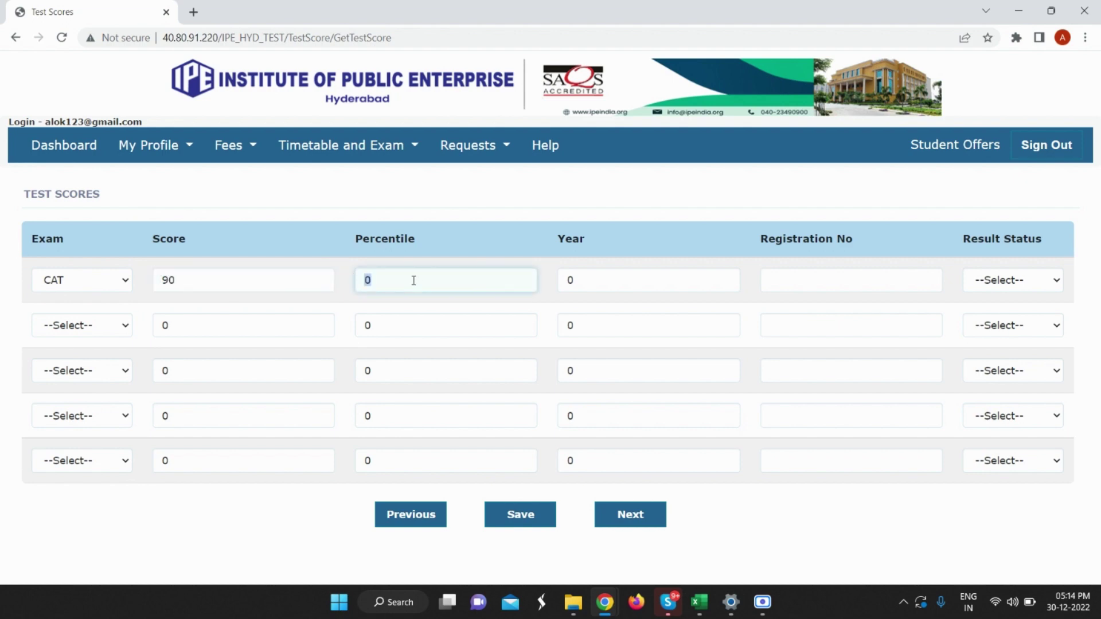
type("90")
left_click(605, 281)
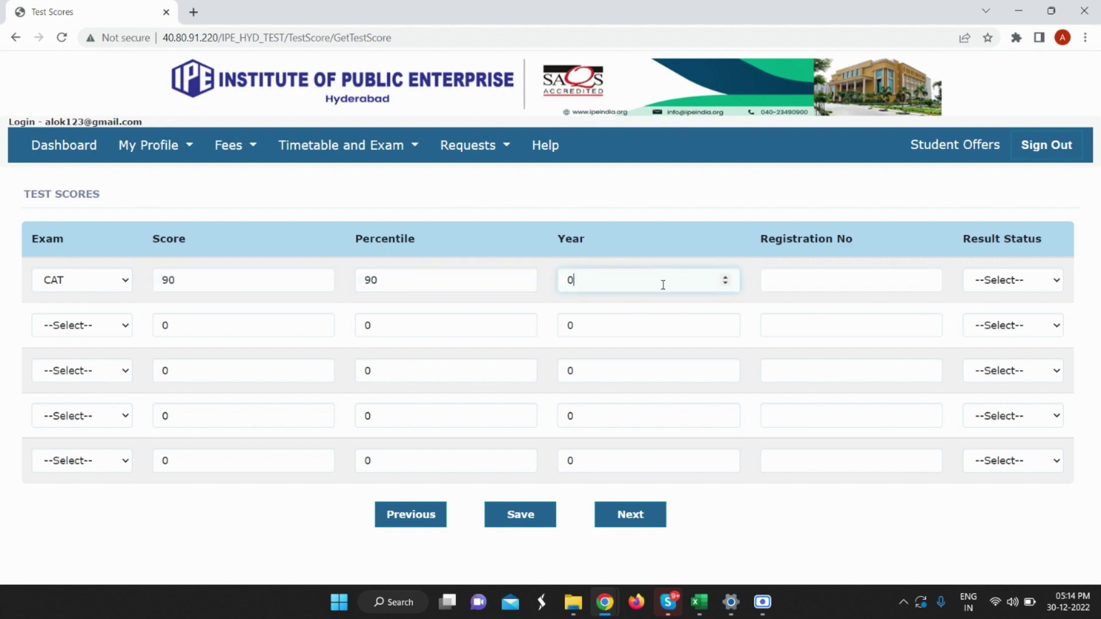
left_click(725, 284)
left_click_drag(586, 279, 567, 281)
type("2022")
Enter the CAT registration number, mark the result Declared, and proceed to Education Details.
left_click(918, 277)
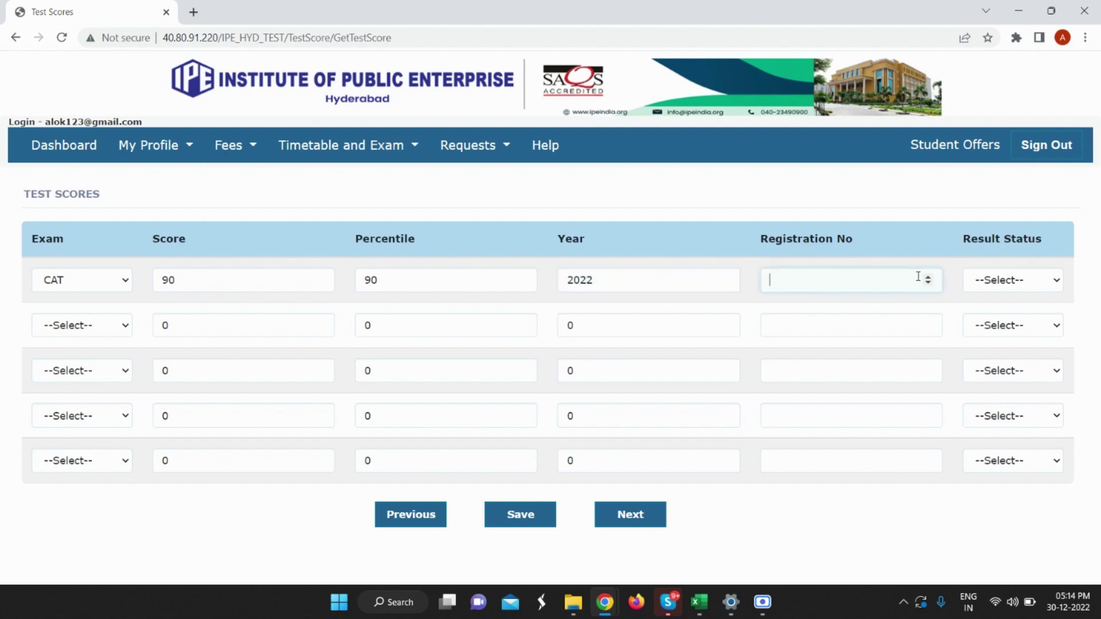
left_click(997, 281)
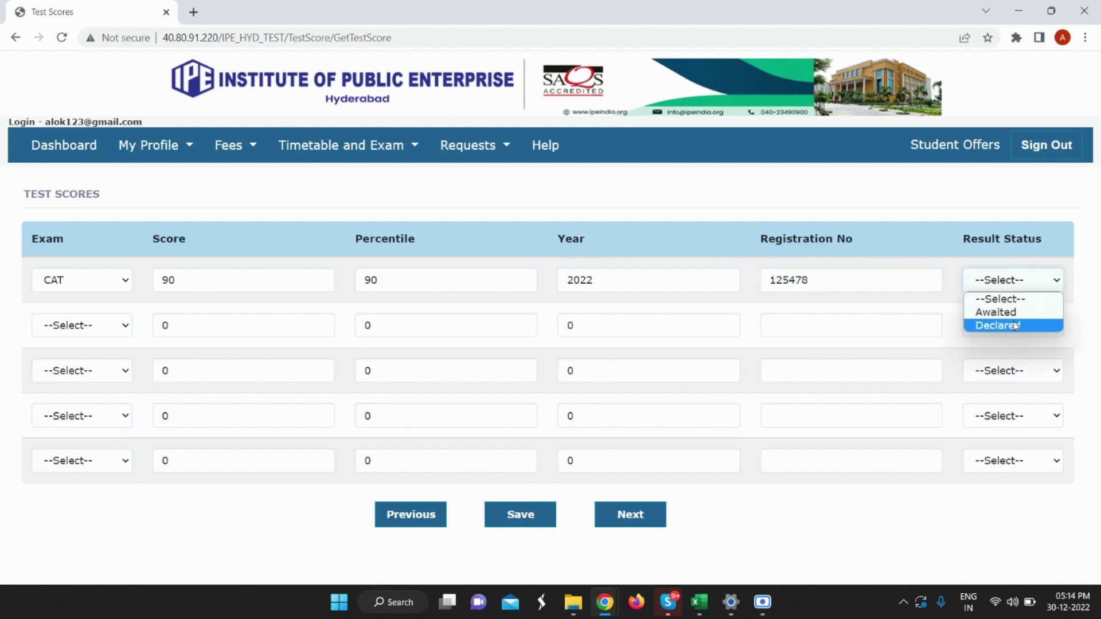
left_click(1015, 326)
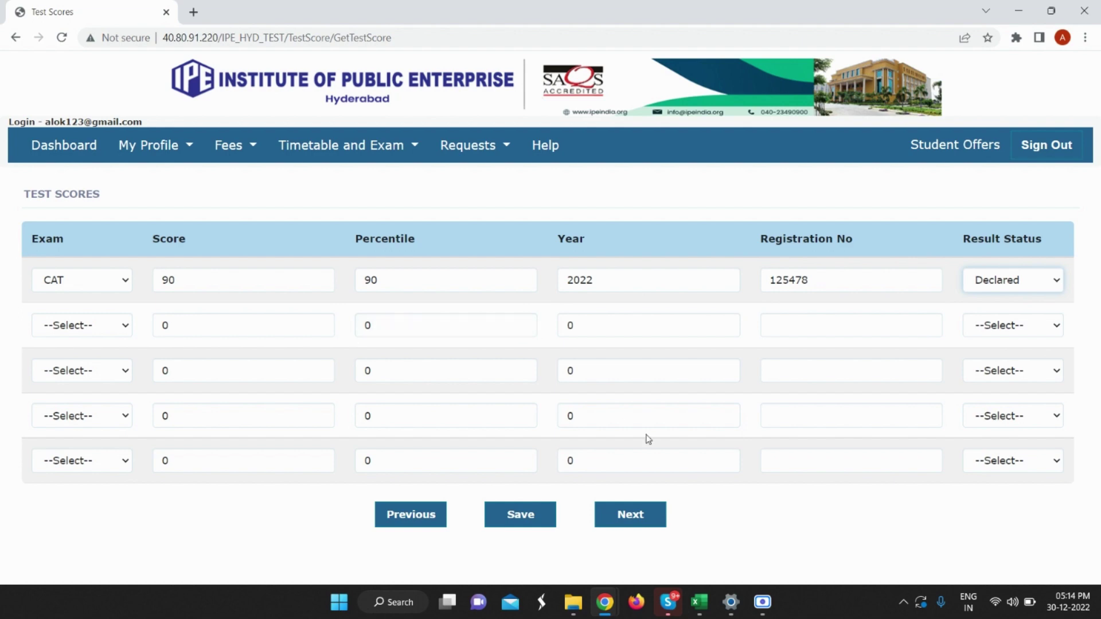
left_click(634, 518)
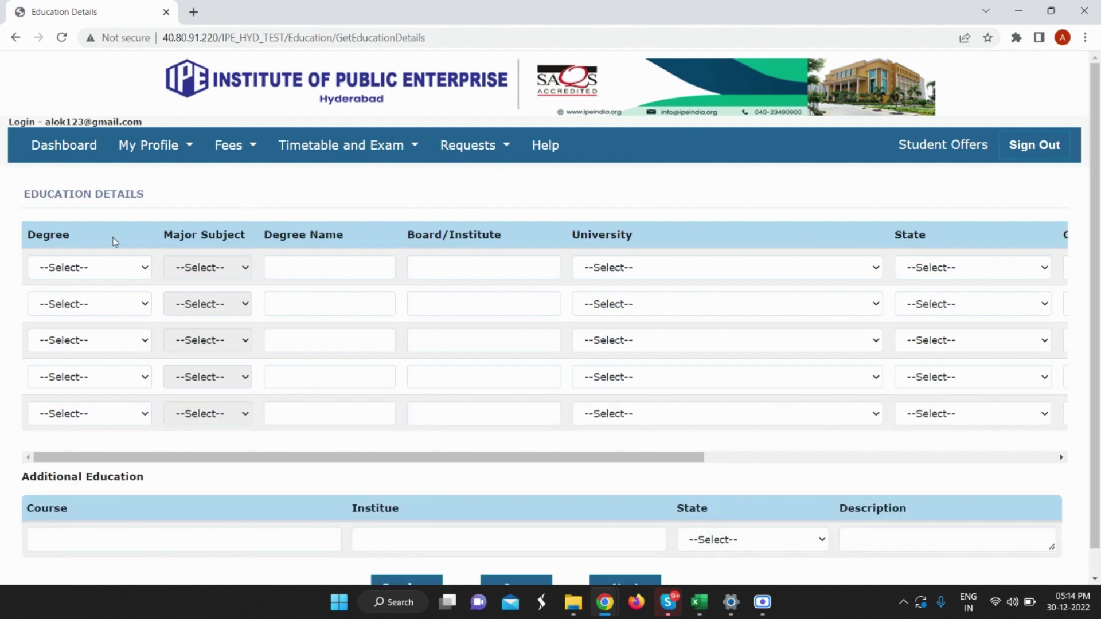
Set row 1 to Class X, degree name SSC, board Maharashtra Board, with the Maharashtra state board university.
left_click(120, 268)
left_click(112, 299)
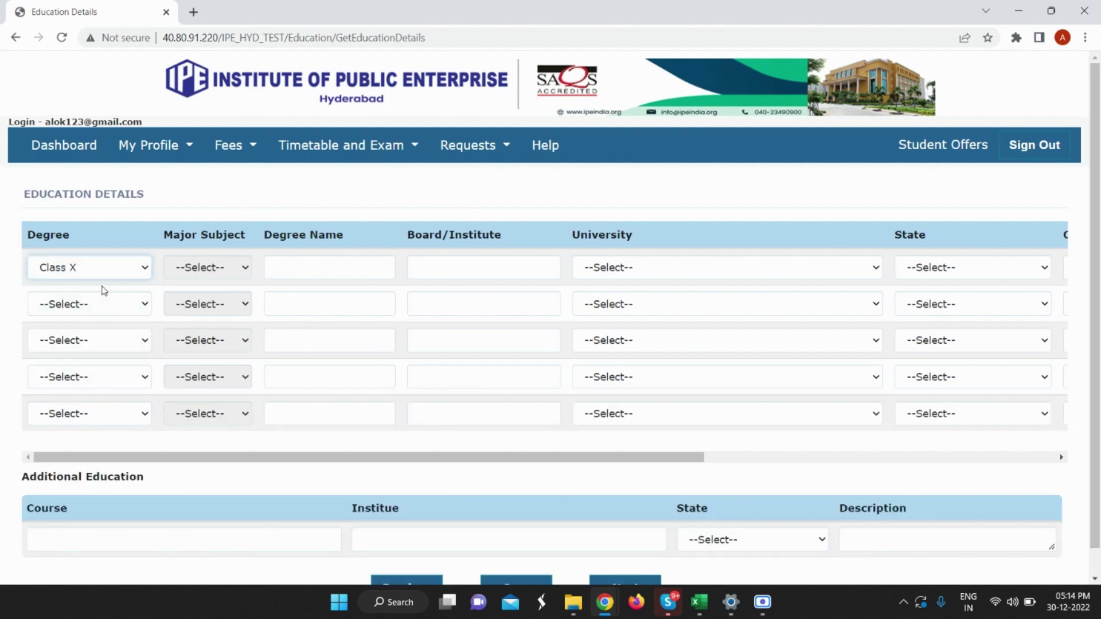
left_click(106, 304)
left_click(240, 269)
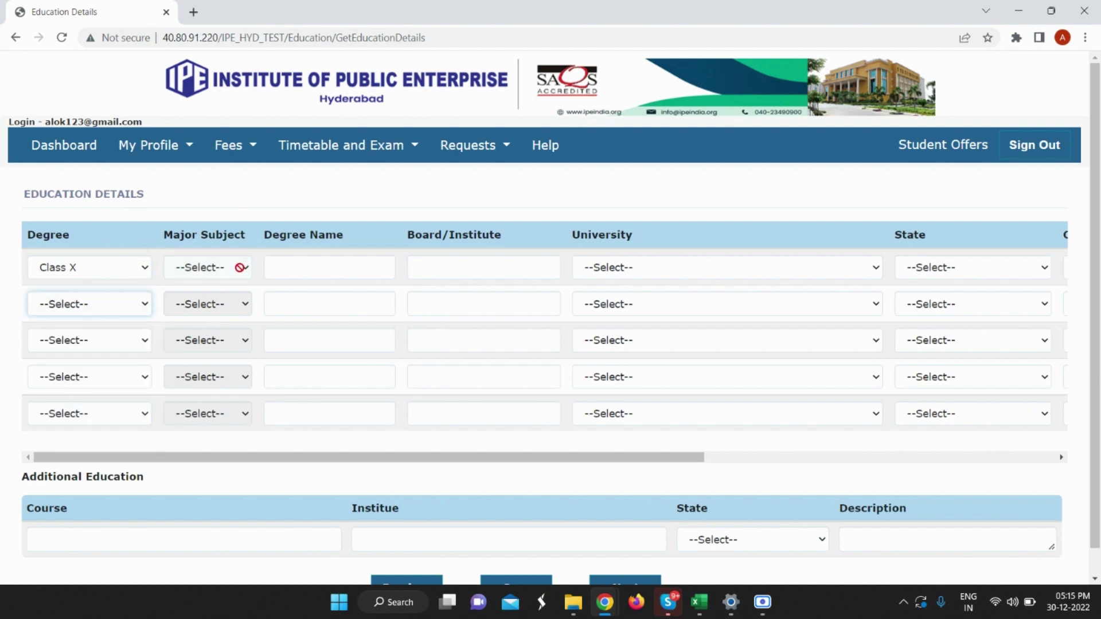
left_click(291, 259)
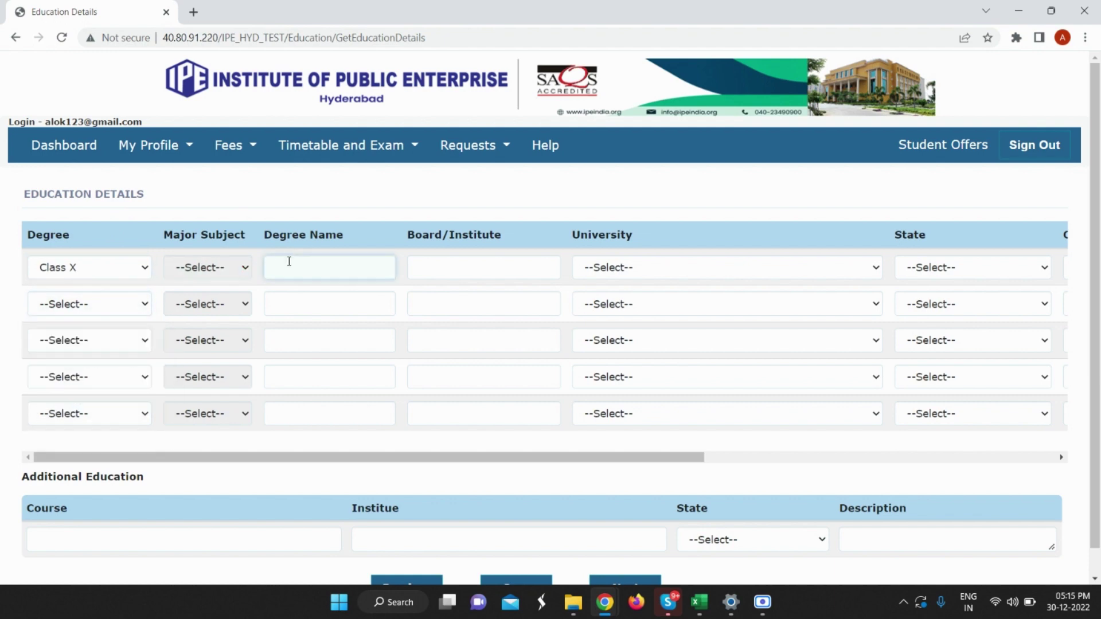
type("SSC")
left_click(503, 268)
type("Mah")
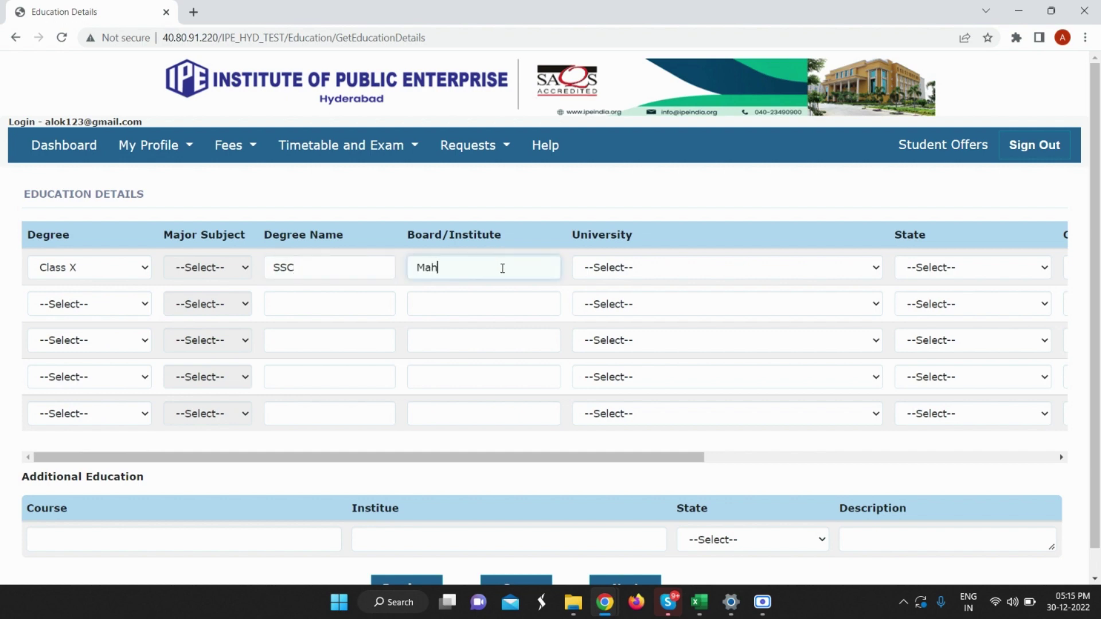
type("arashtra B")
type("oADR")
key("BackSpace")
key("BackSpace")
type("rd")
left_click(627, 271)
key("m")
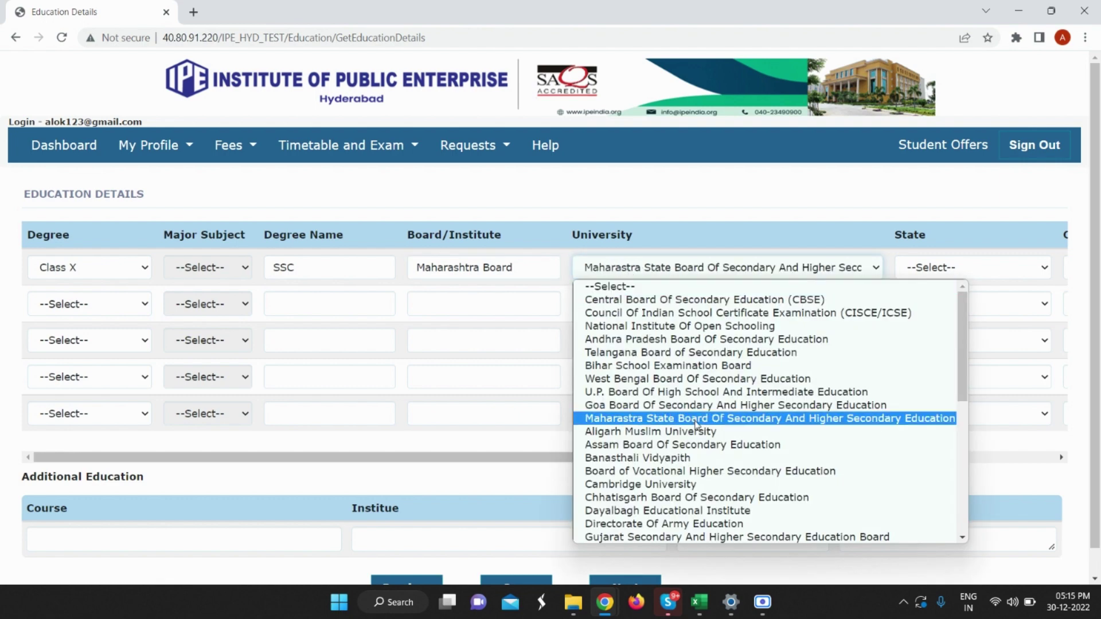
left_click(694, 425)
Choose Maharashtra as the Class X row's state and Mumbai as its city.
left_click(1013, 267)
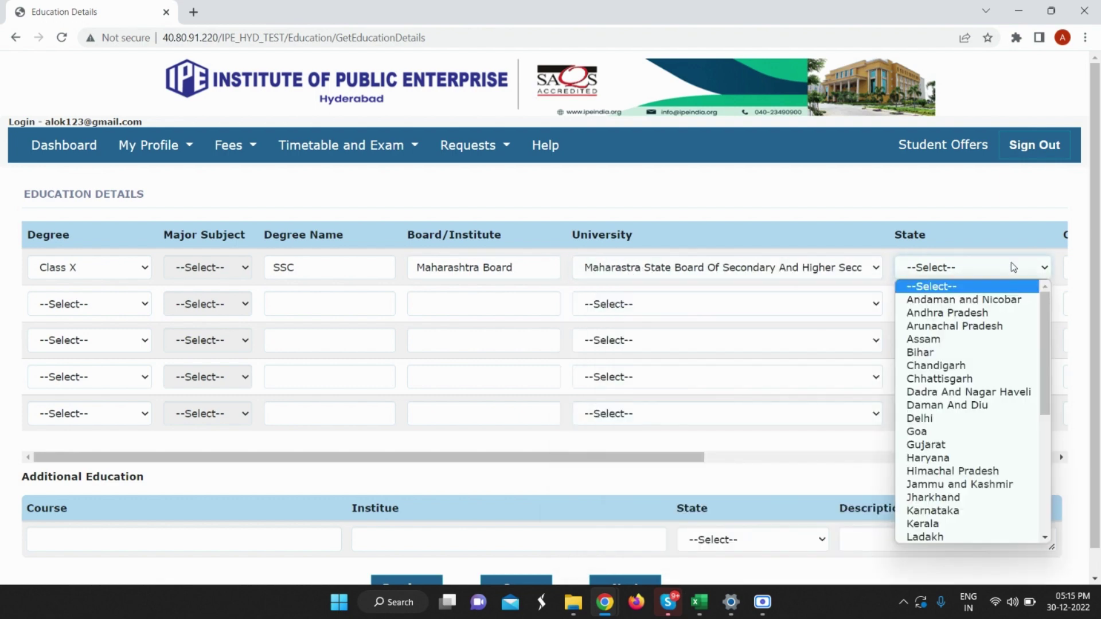
key("m")
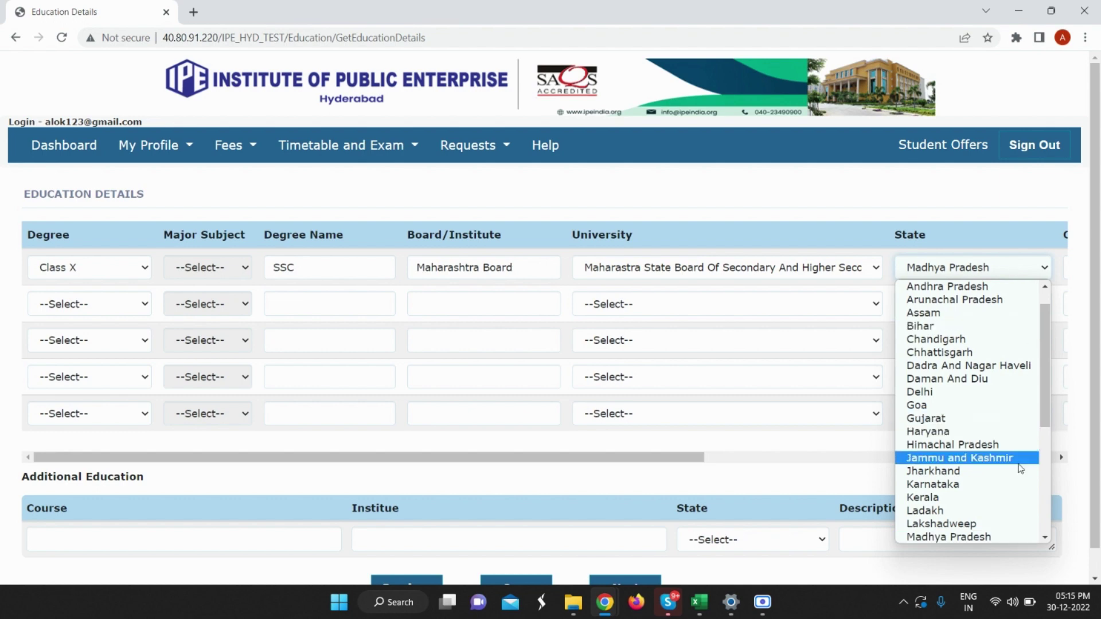
scroll(1020, 464, "down", 4)
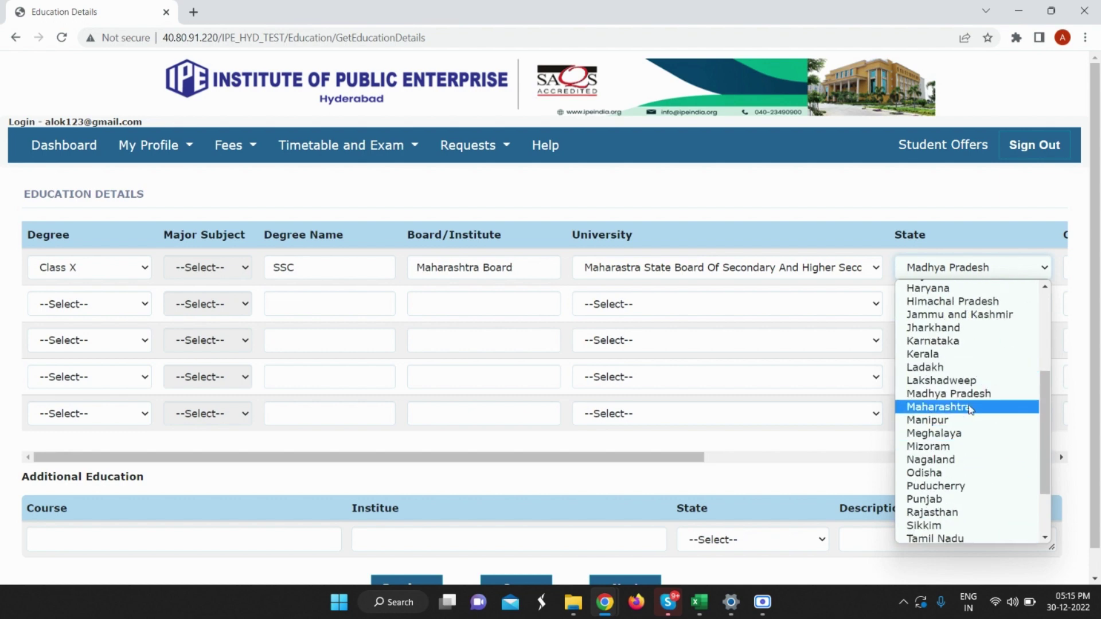
left_click(969, 407)
left_click_drag(624, 458, 861, 448)
left_click(794, 267)
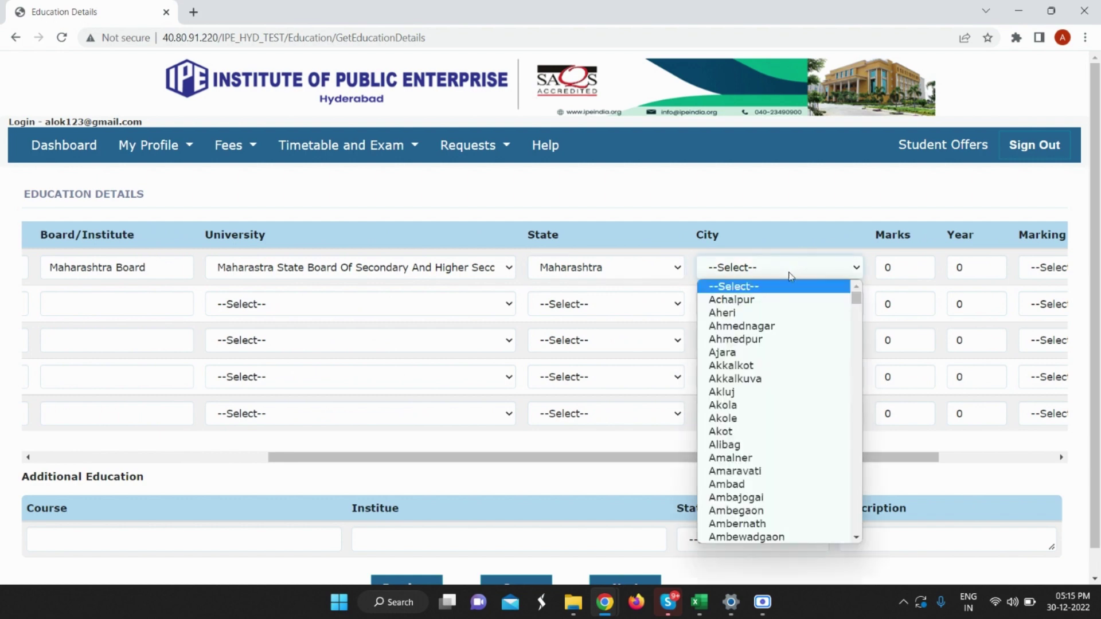
key("m")
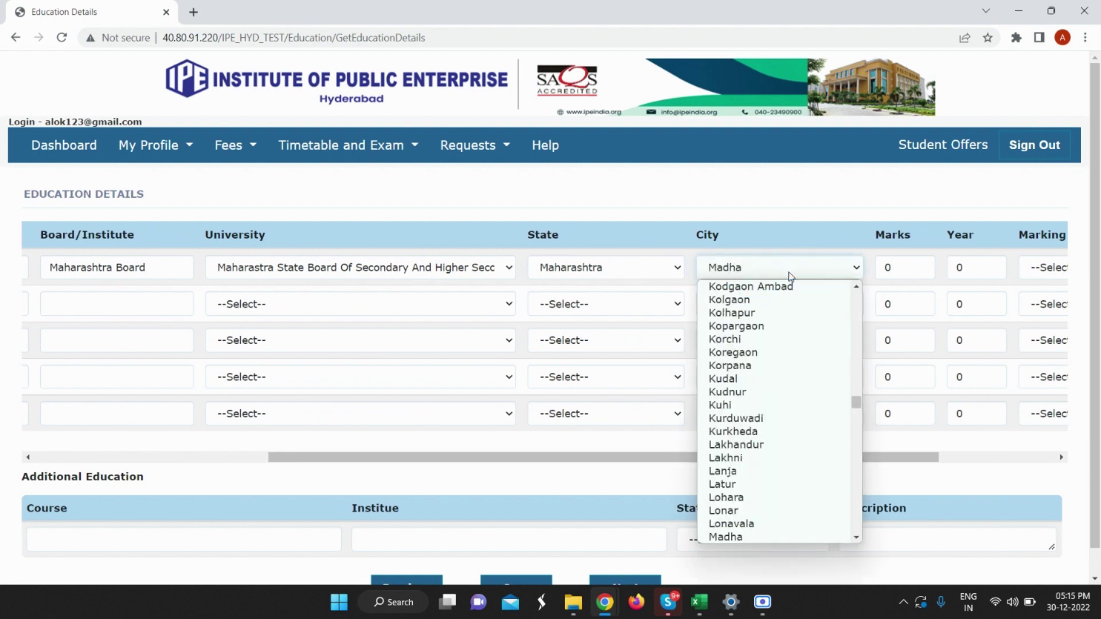
key("u")
key("m")
scroll(768, 310, "down", 18)
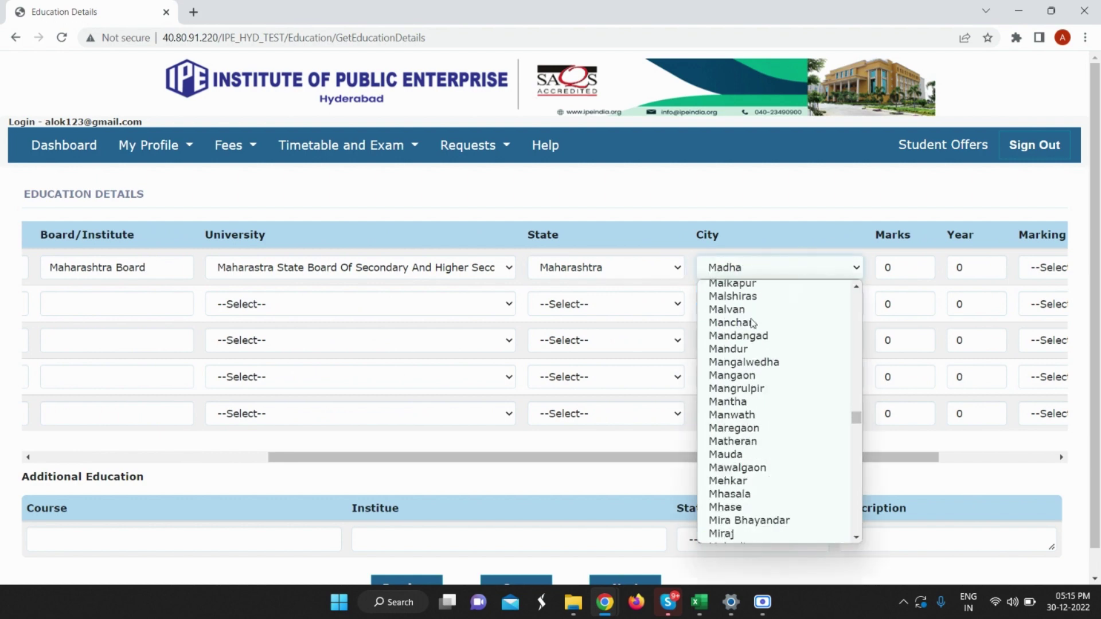
scroll(752, 324, "up", 3)
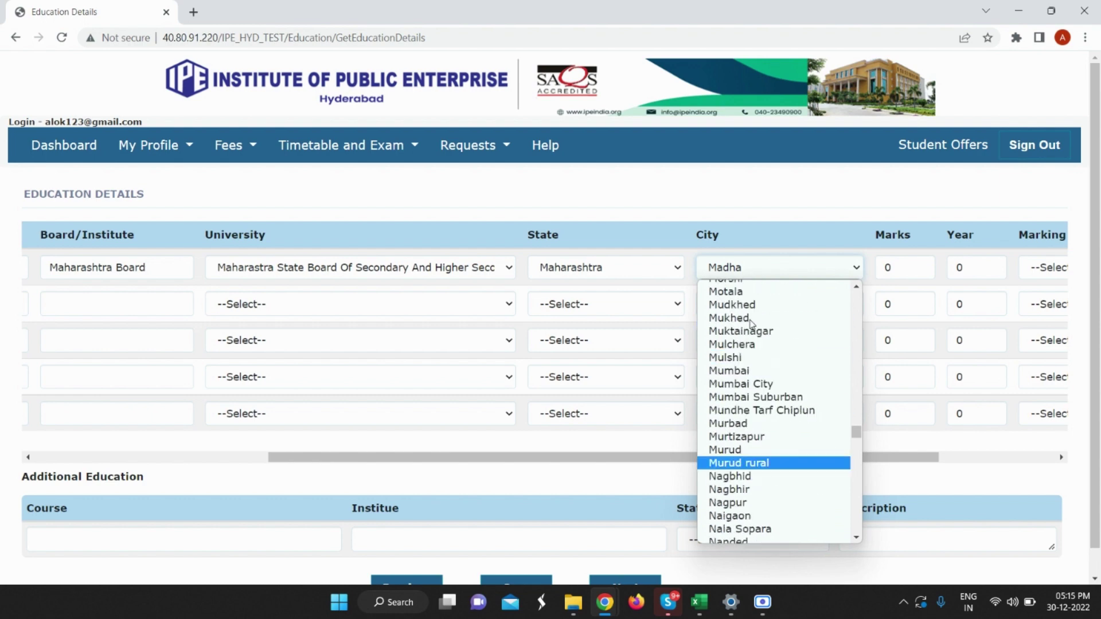
key("Escape")
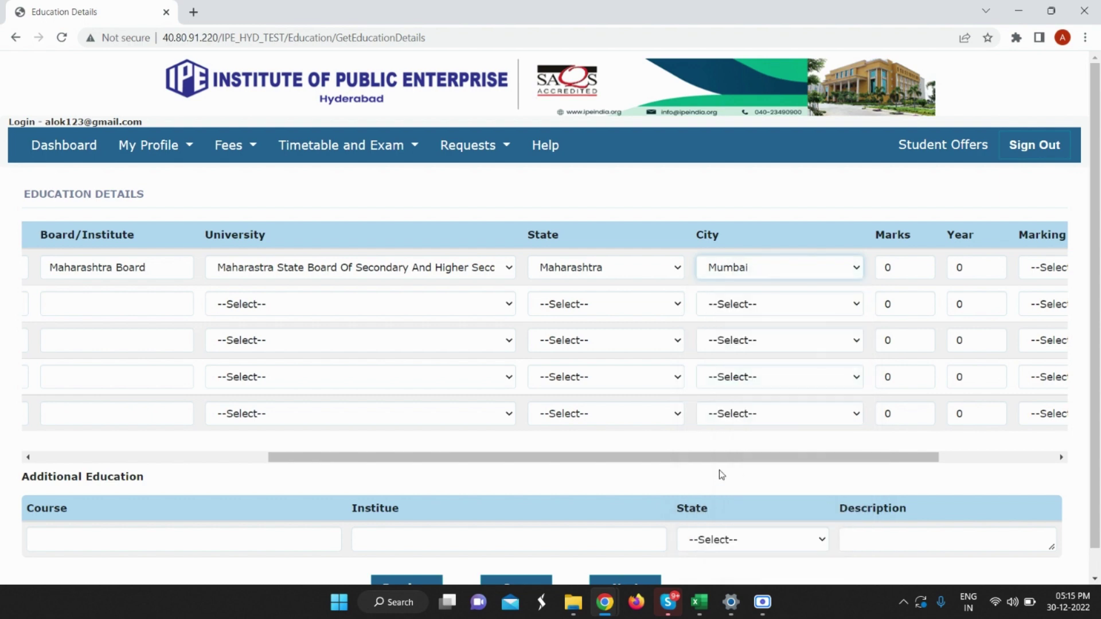
left_click_drag(733, 459, 929, 469)
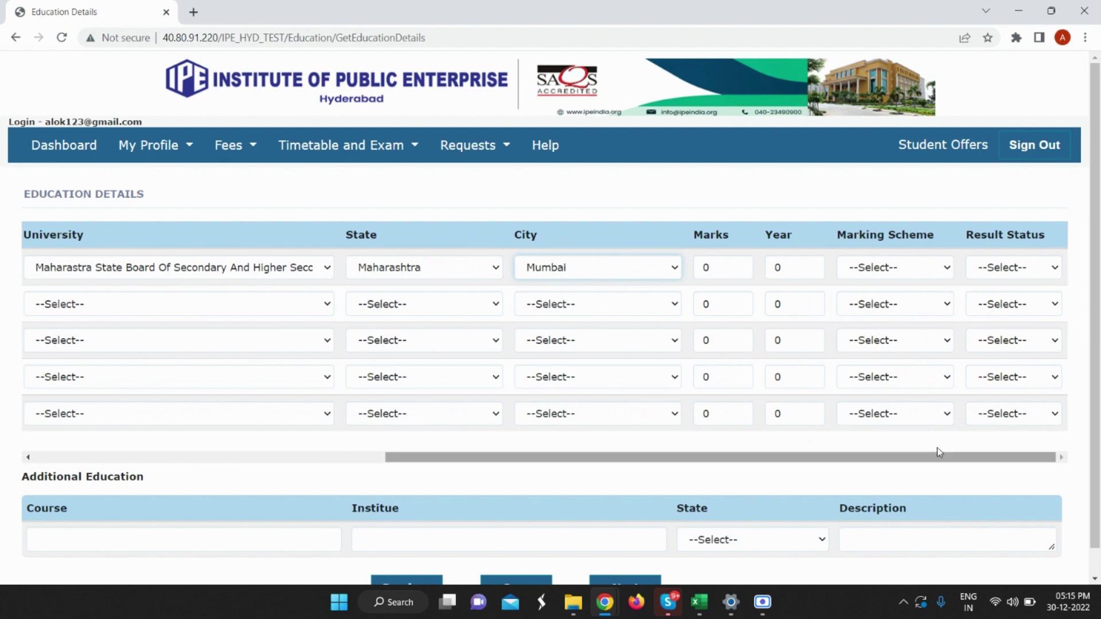
Enter 91 marks and year 2011, with Percentage (%) scheme and Declared result.
left_click(711, 270)
left_click_drag(710, 271, 700, 273)
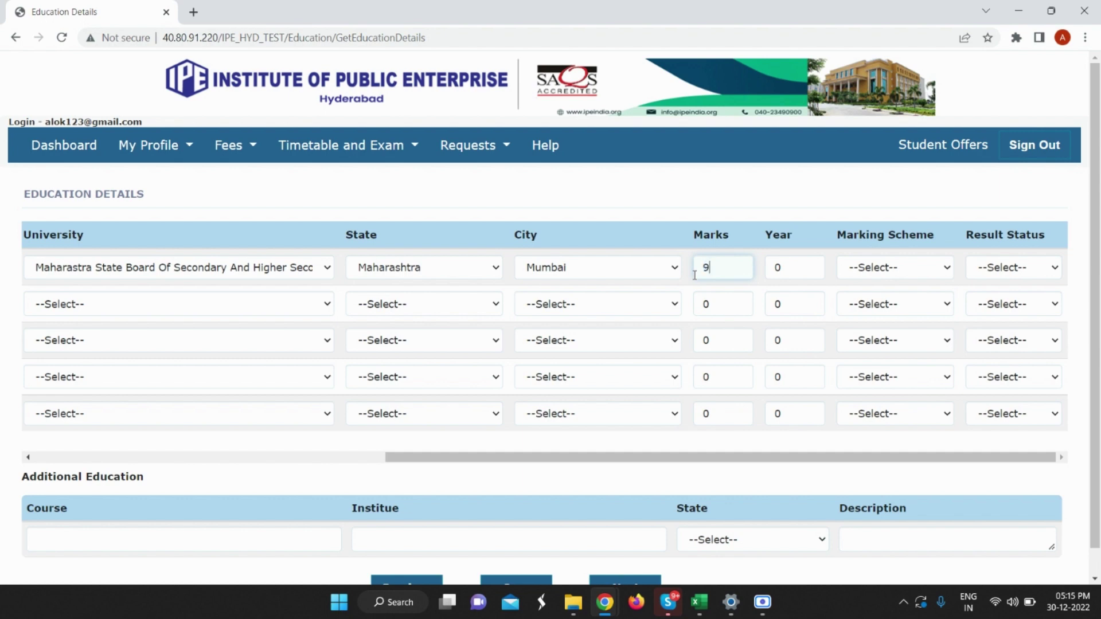
type("91")
left_click(802, 267)
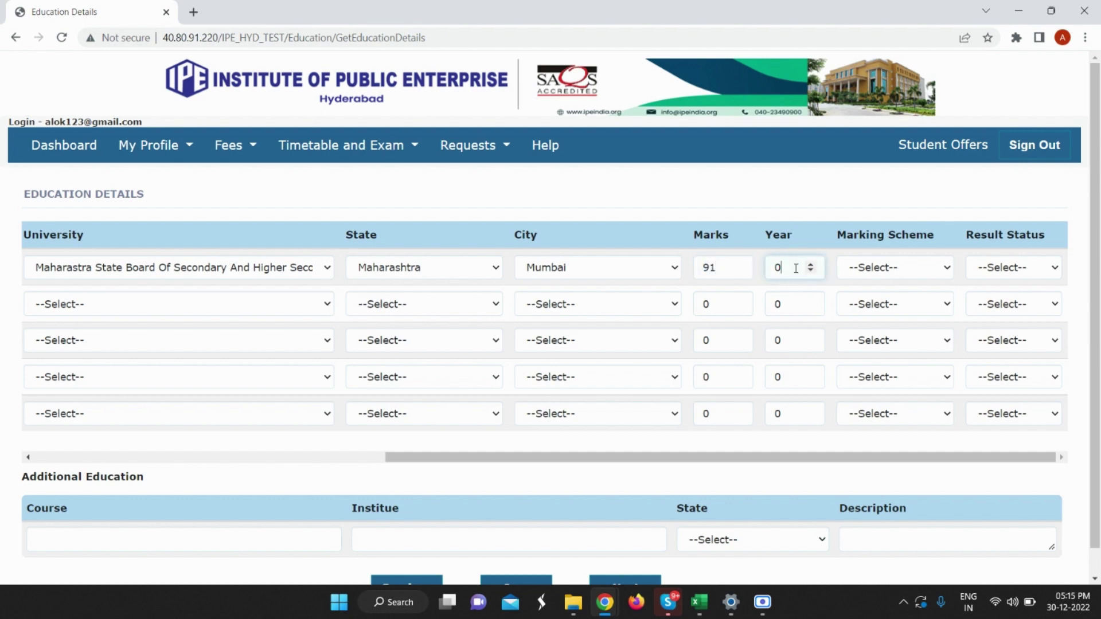
left_click_drag(799, 267, 764, 267)
type("2011")
left_click(927, 269)
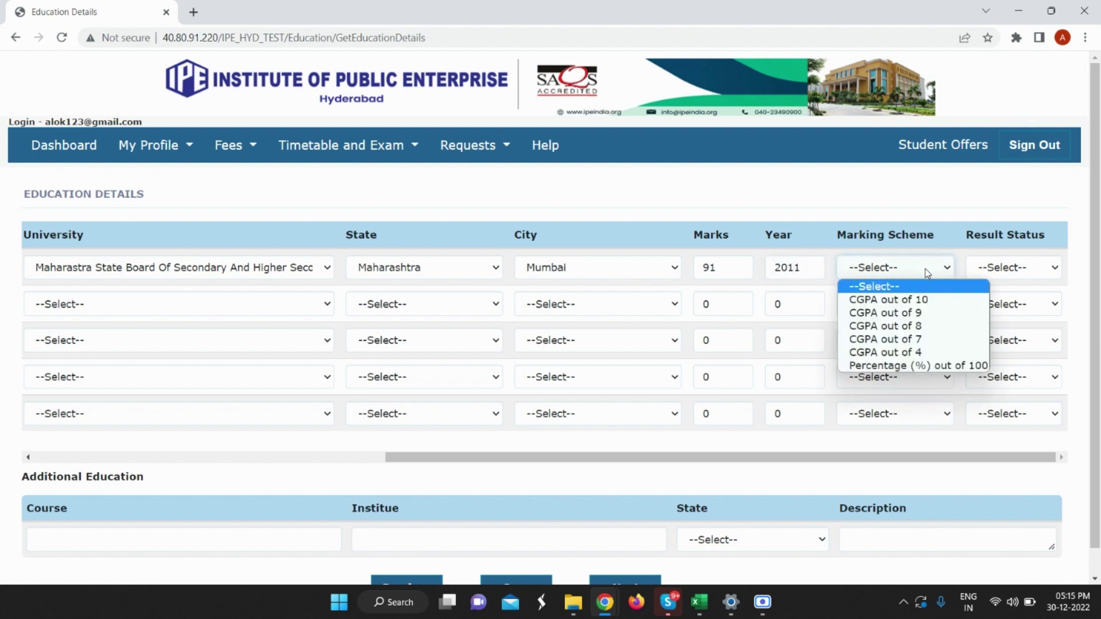
left_click(918, 365)
left_click(1013, 272)
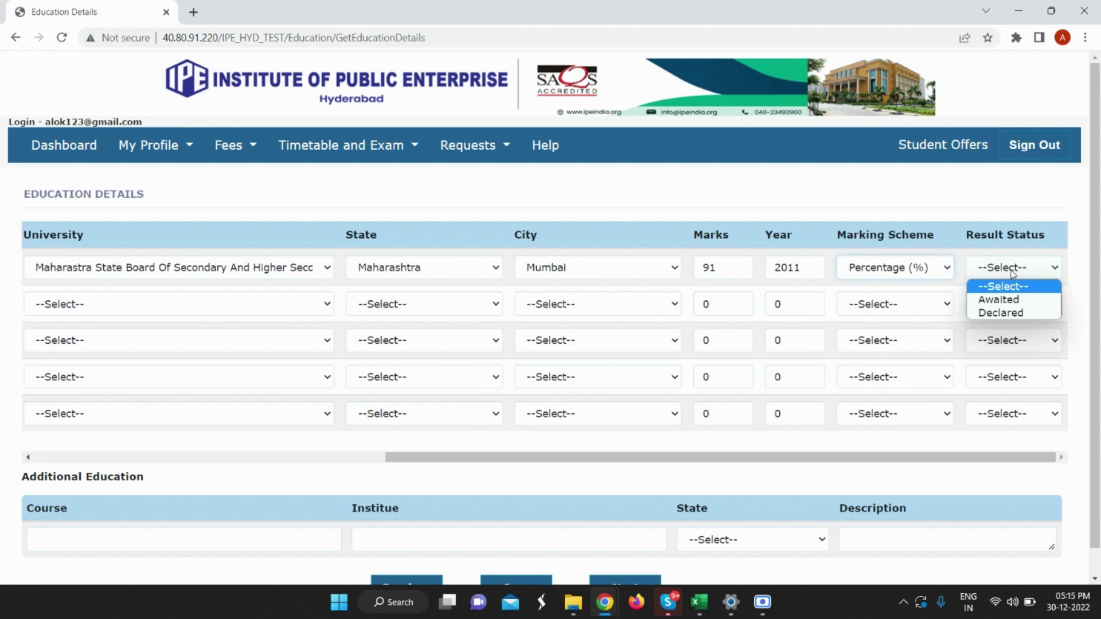
left_click(1013, 313)
left_click_drag(595, 458, 218, 458)
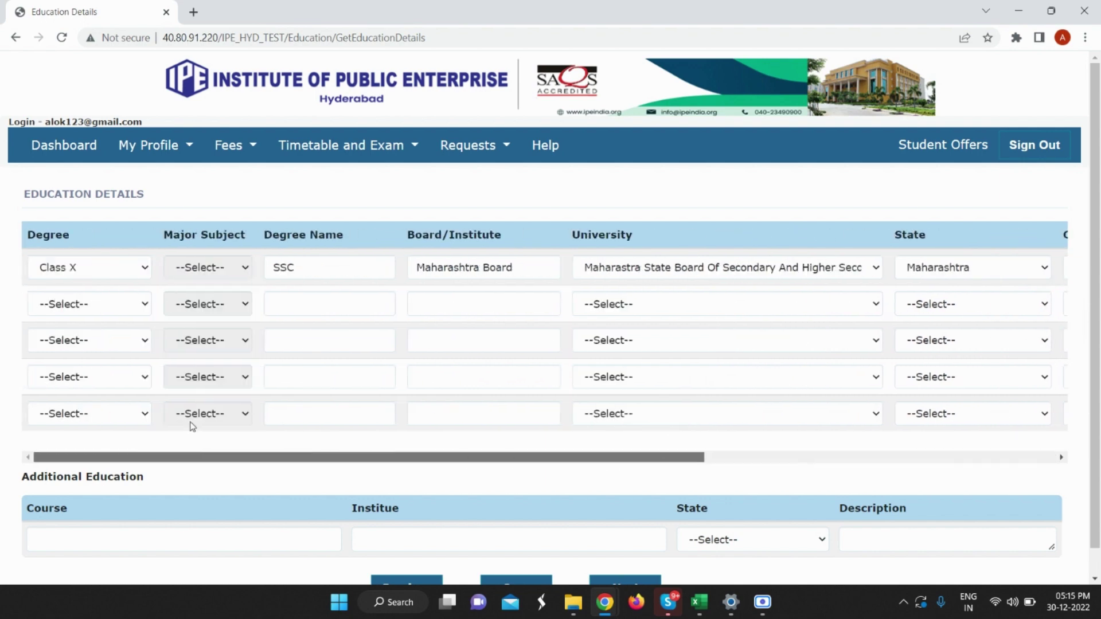
Set row 2 to CLASS XII, Science, degree name HSC, Maharashtra Board, with the Maharashtra state board university.
left_click(118, 303)
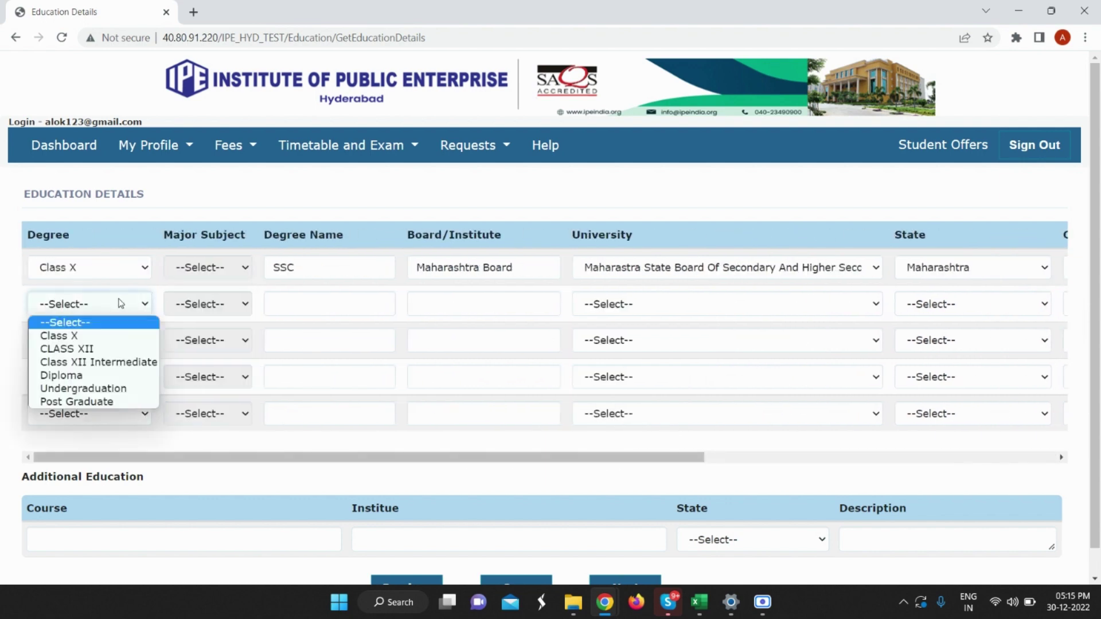
left_click(86, 349)
left_click(219, 308)
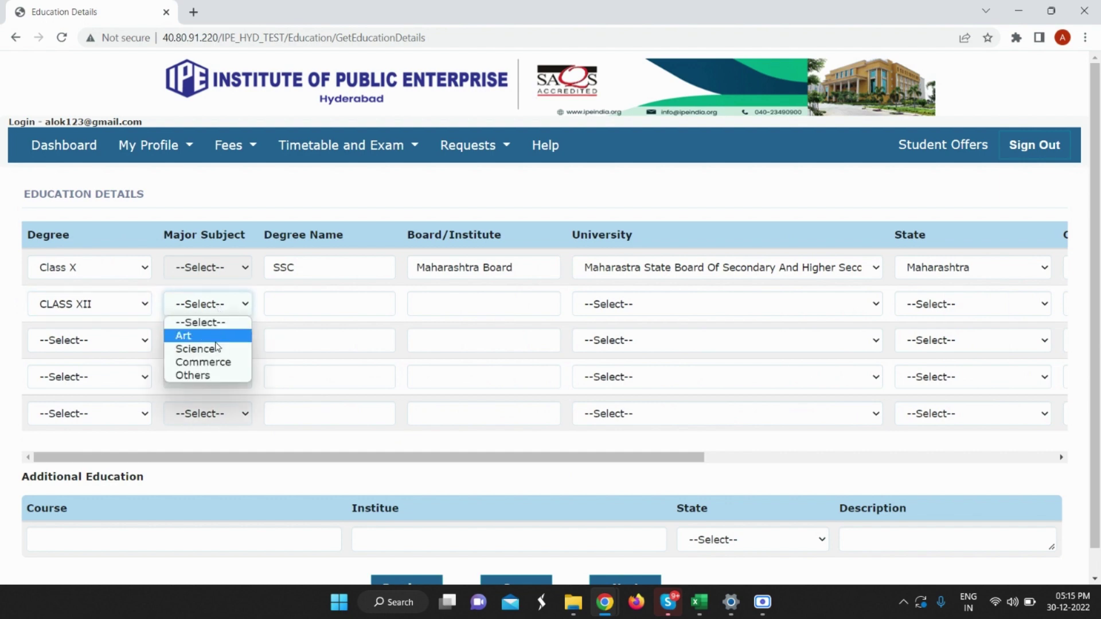
left_click(194, 349)
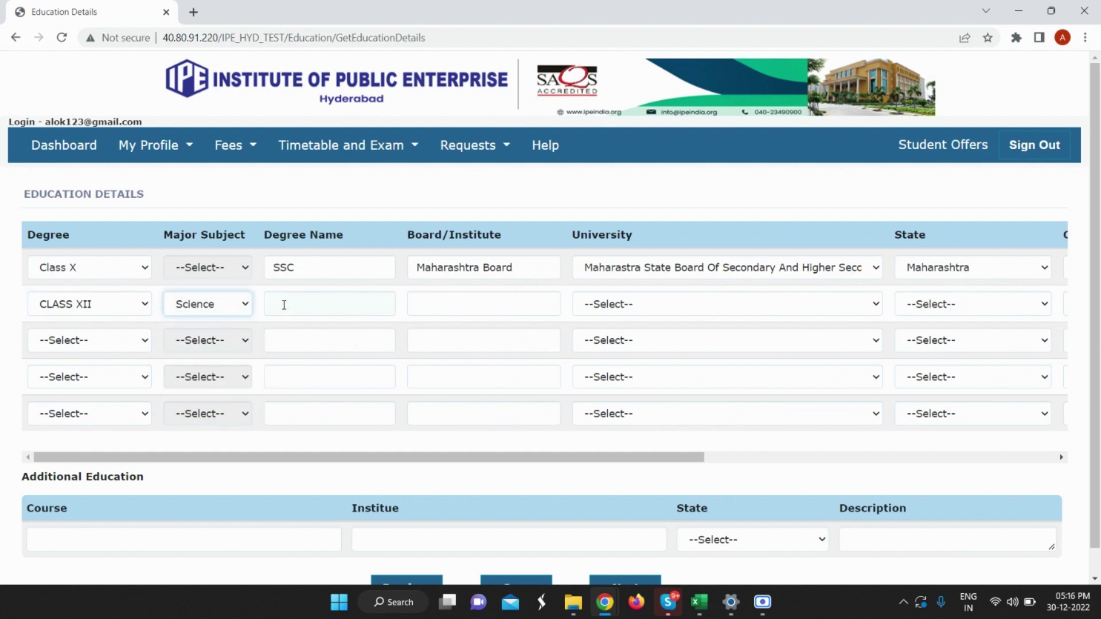
left_click(284, 305)
type("HSC")
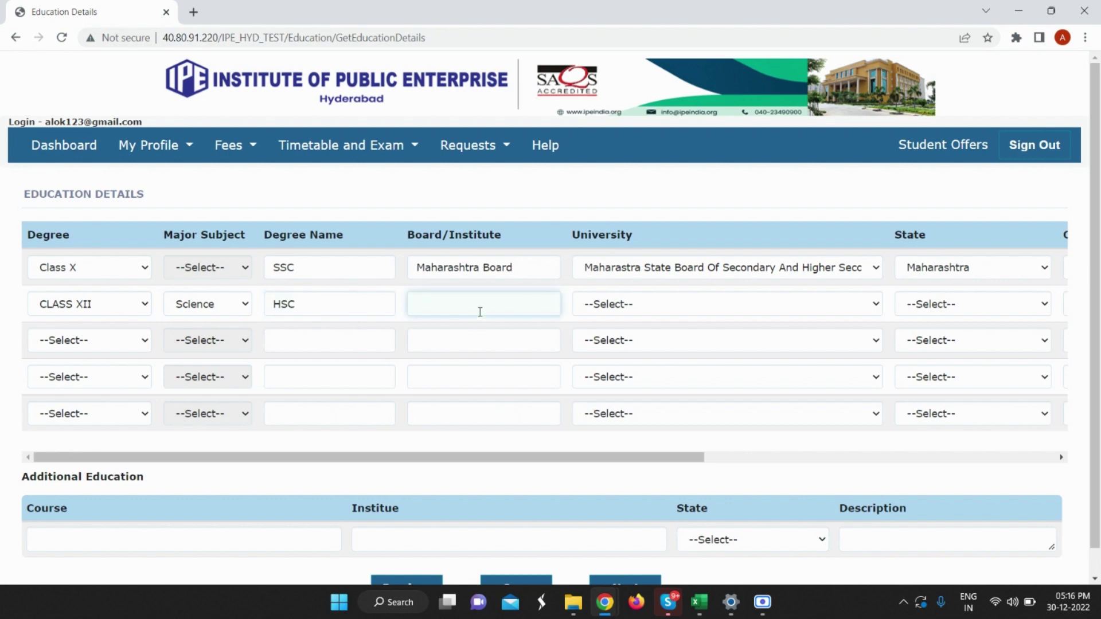
type("Maharashtra Board")
left_click(601, 310)
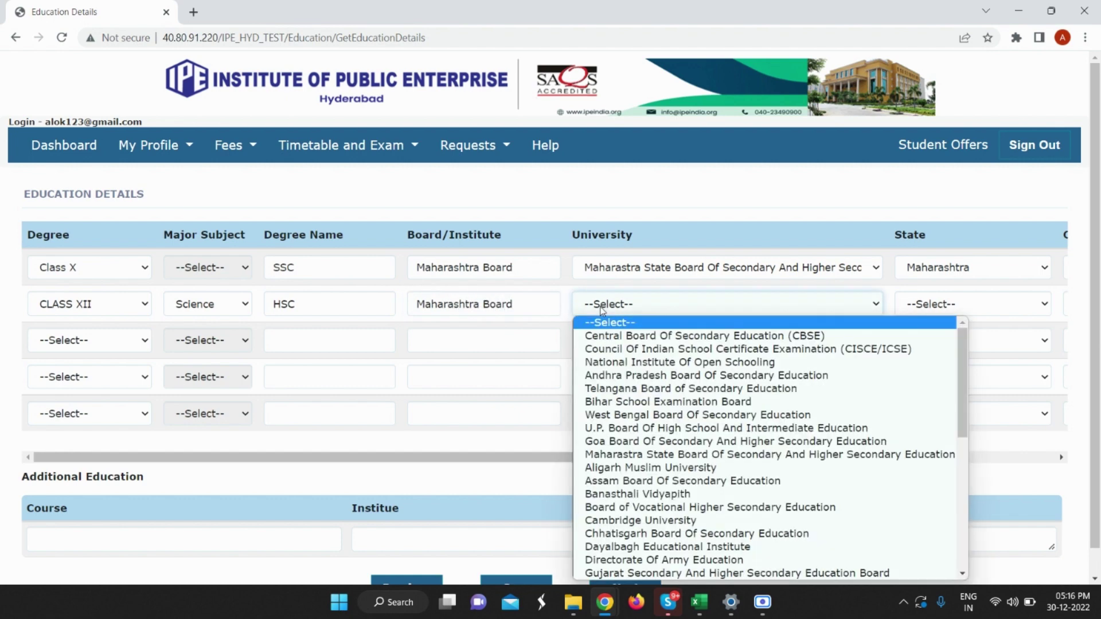
key("m")
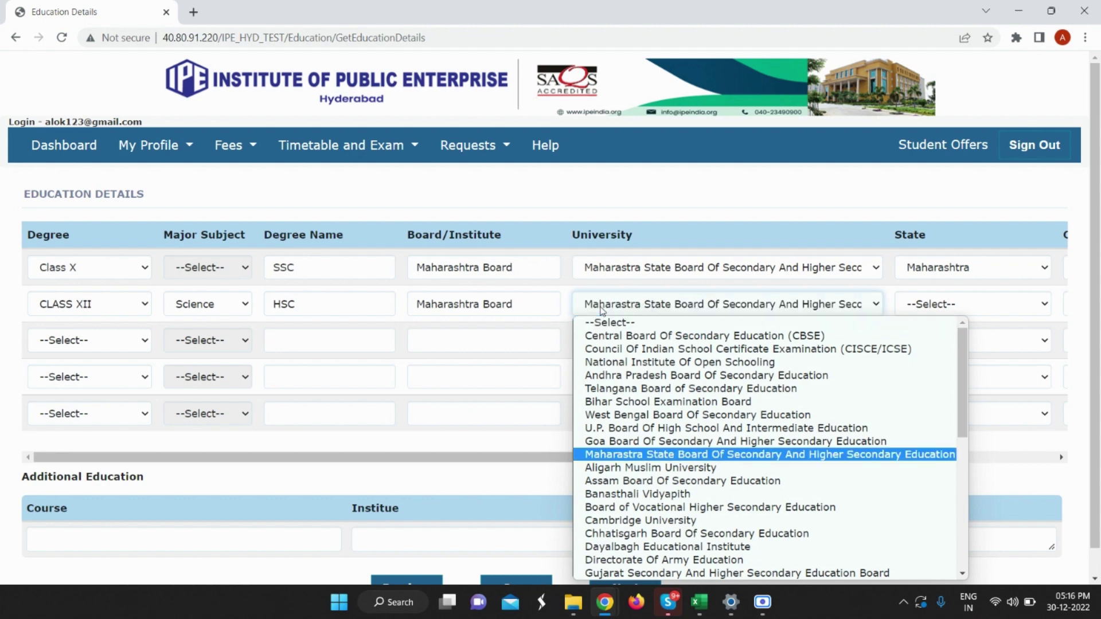
left_click(657, 455)
left_click_drag(646, 459, 841, 459)
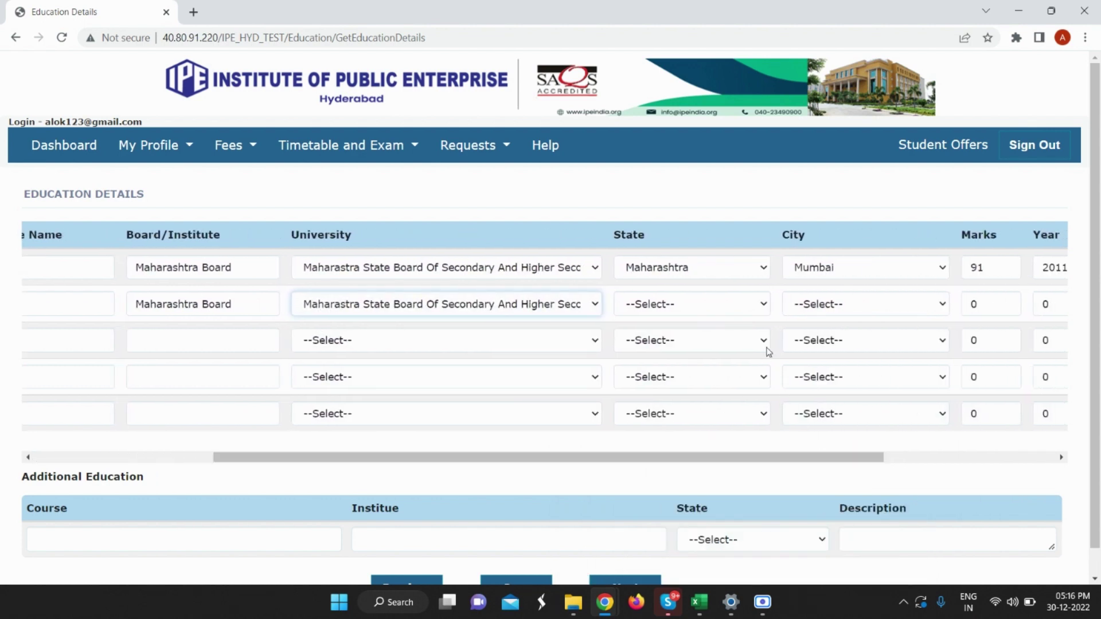
Choose Maharashtra as the CLASS XII row's state and Mumbai as its city.
left_click(694, 300)
key("m")
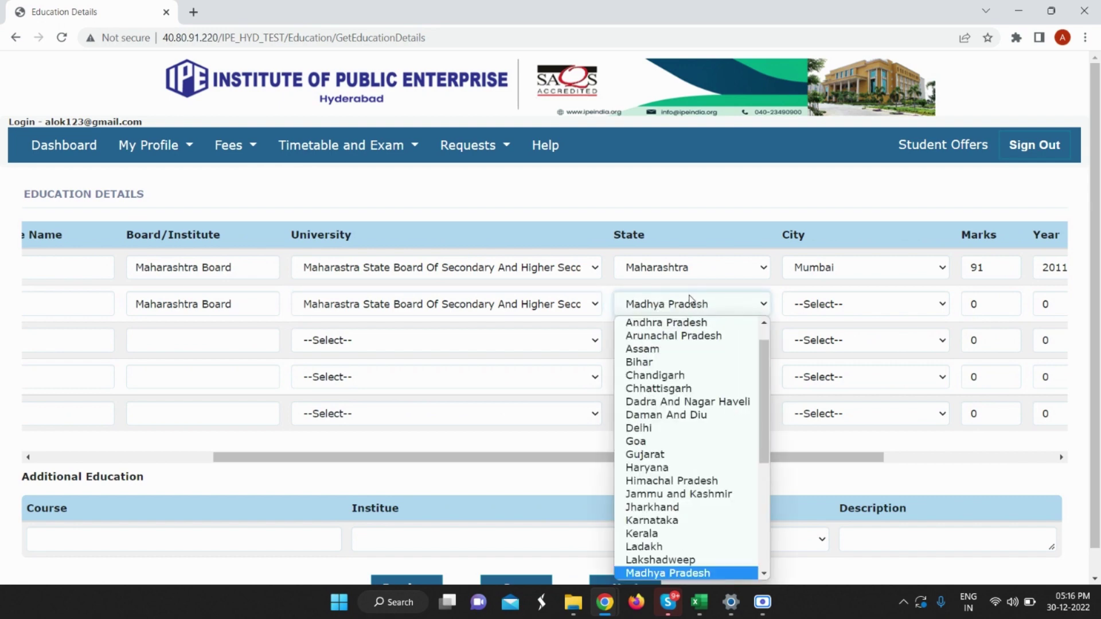
key("a")
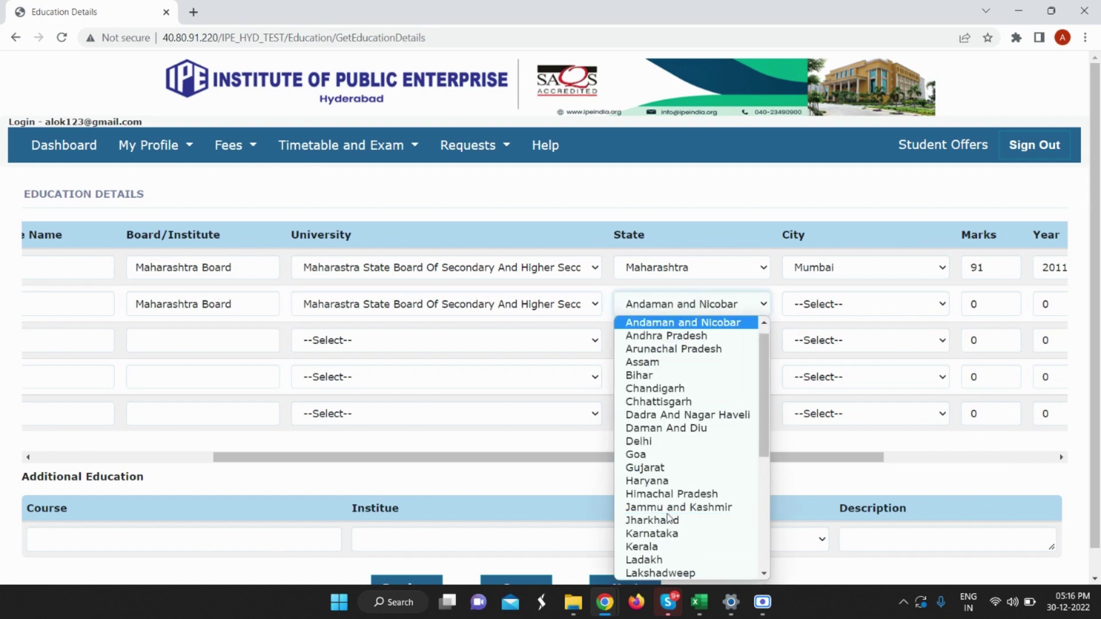
scroll(687, 489, "down", 4)
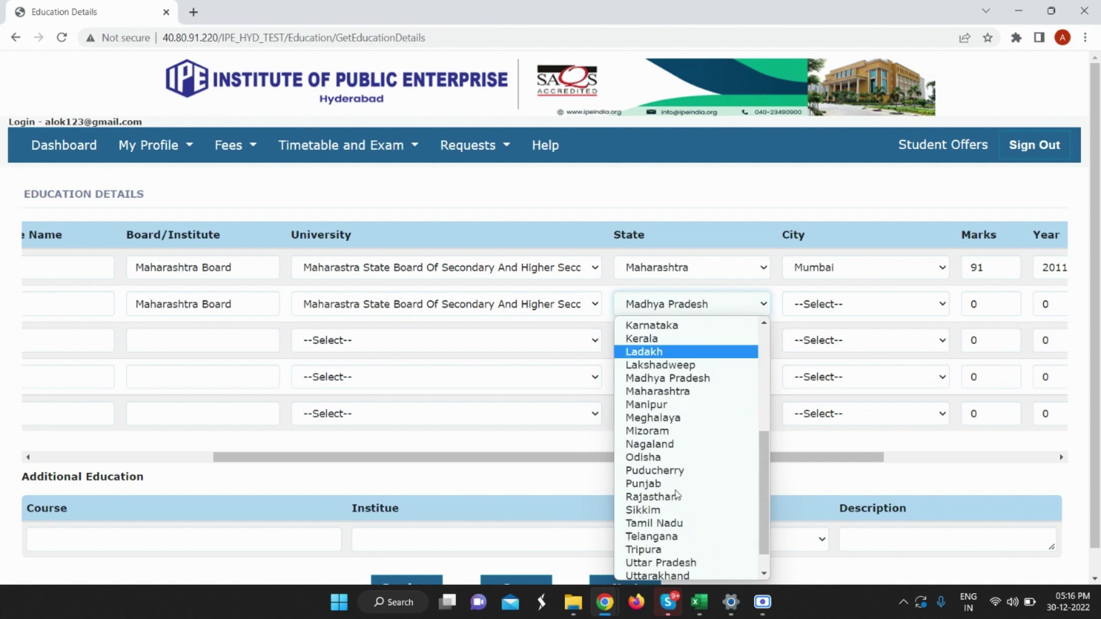
left_click(703, 372)
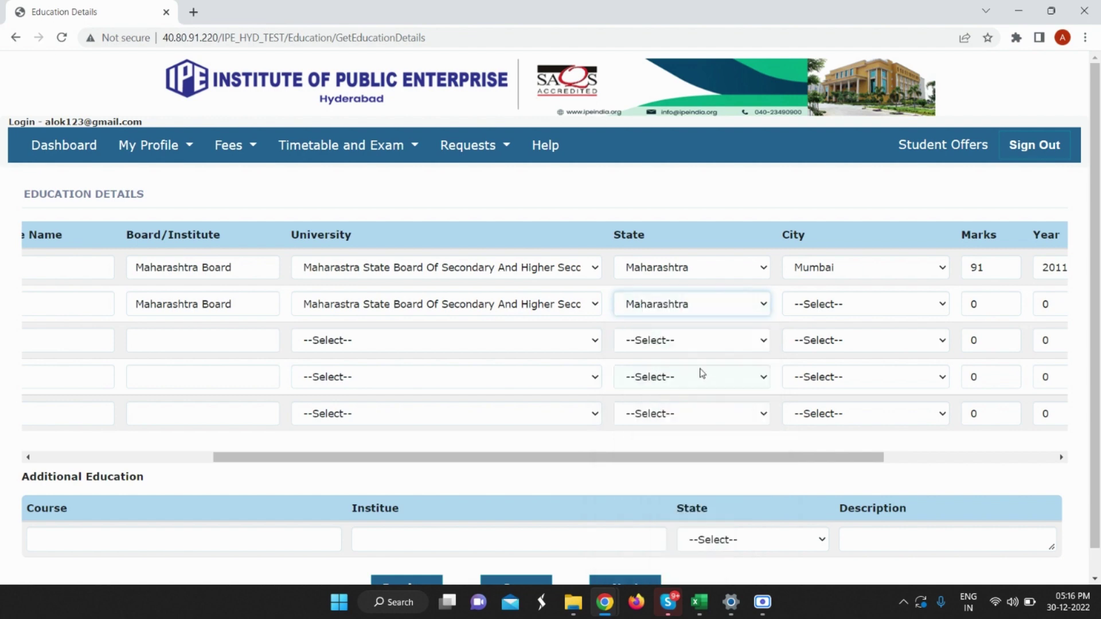
left_click(843, 311)
key("m")
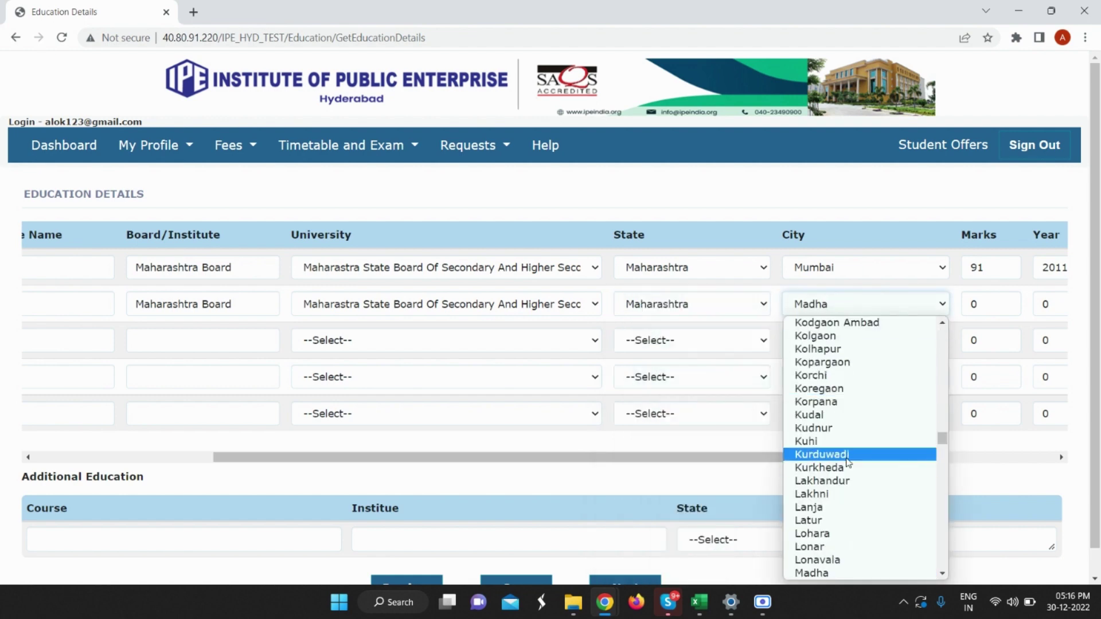
scroll(829, 442, "down", 5)
scroll(829, 433, "down", 5)
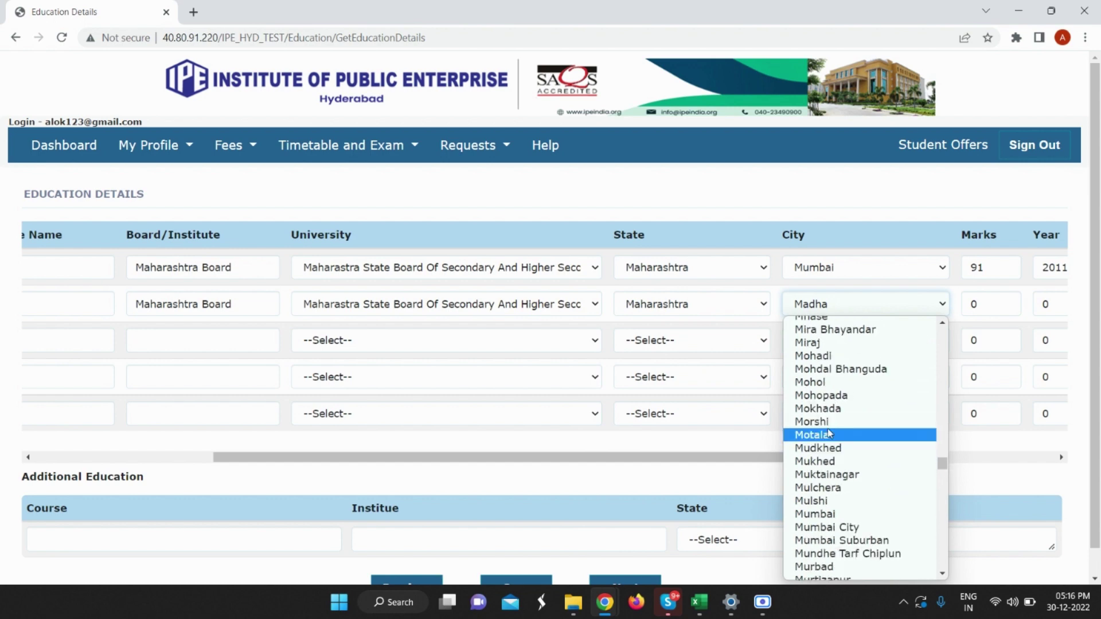
scroll(826, 428, "down", 3)
scroll(824, 427, "up", 1)
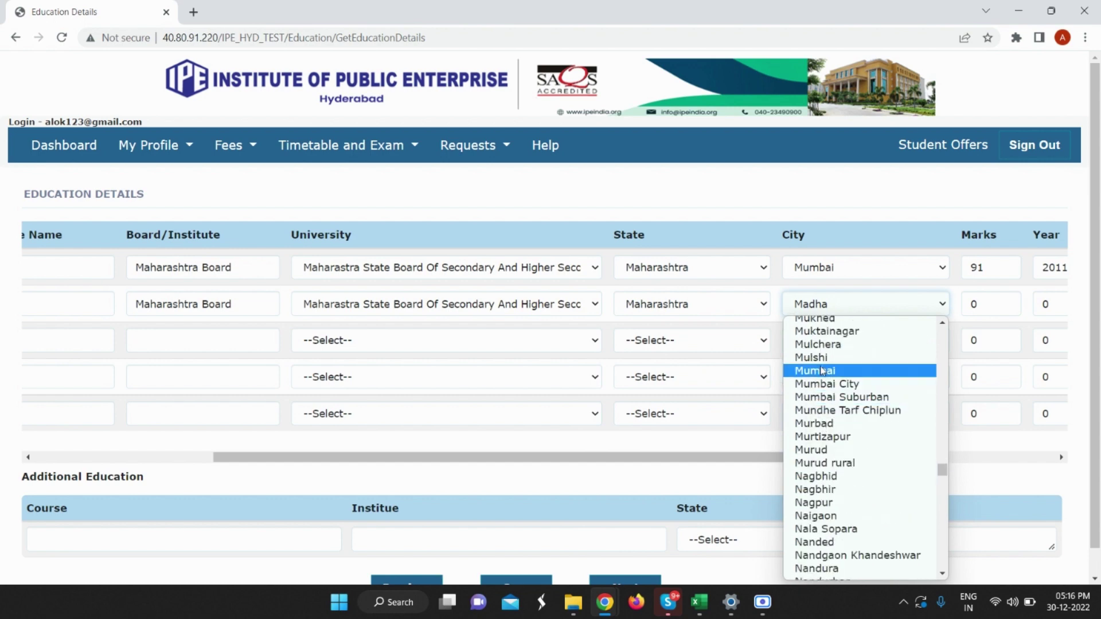
left_click(840, 370)
Enter 60 marks and year 2013 for CLASS XII, with Percentage (%) and Declared.
left_click(984, 304)
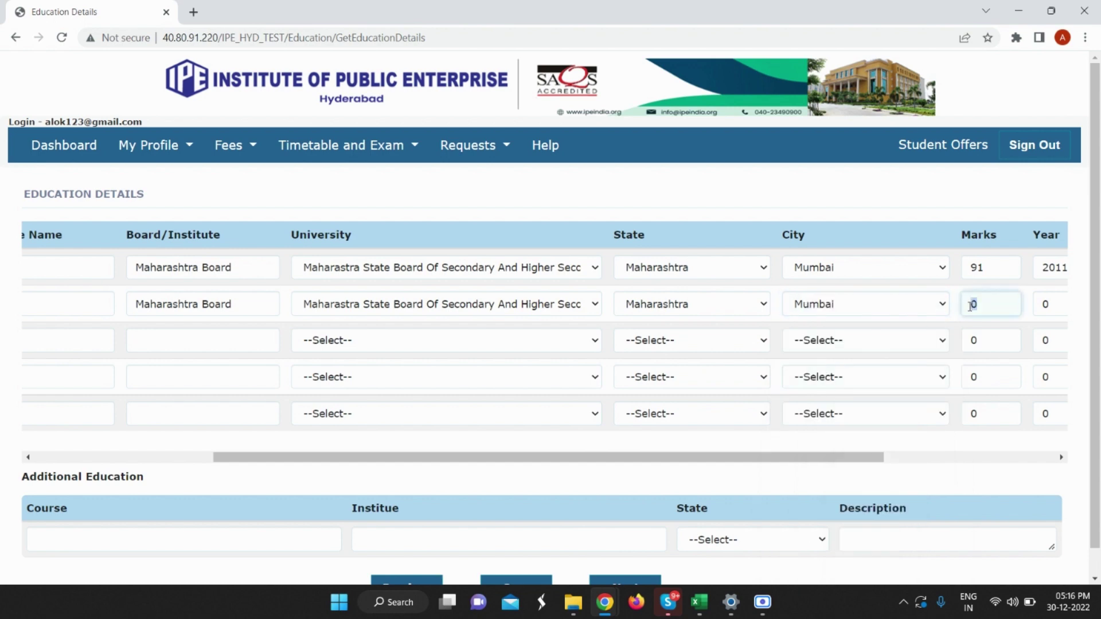
type("6")
left_click_drag(860, 457, 1035, 459)
left_click(787, 302)
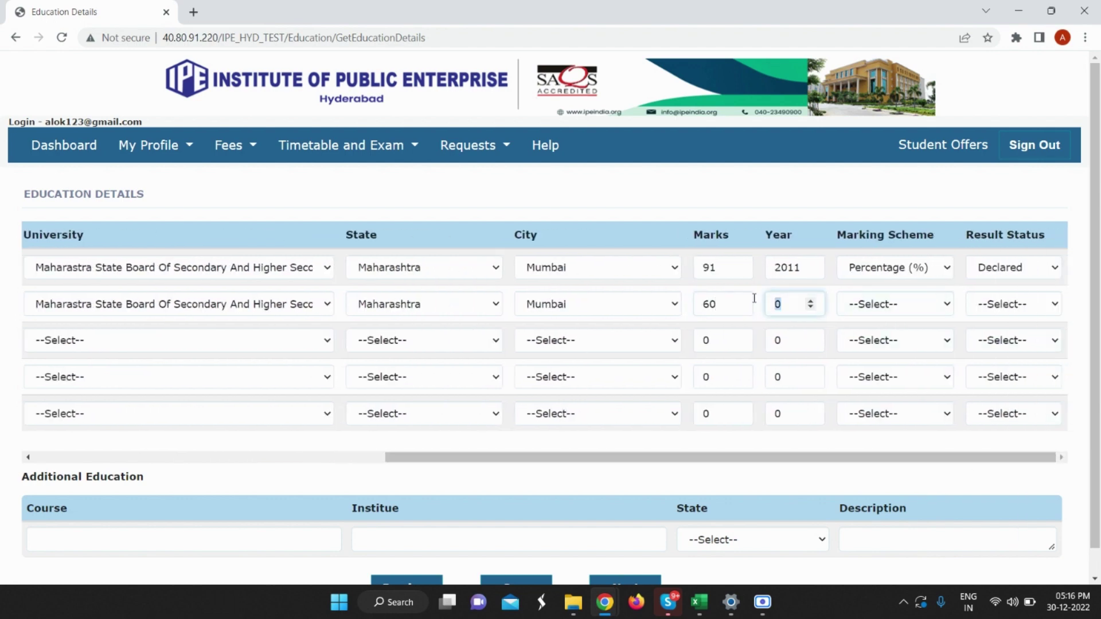
type("2013")
left_click(907, 305)
left_click(918, 400)
left_click(1001, 307)
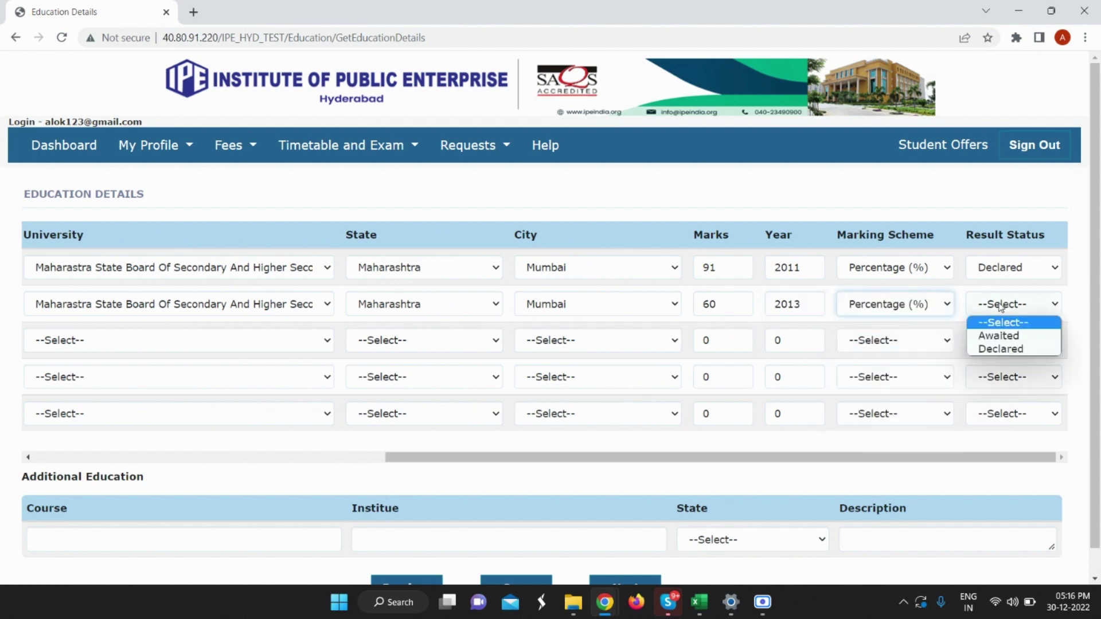
left_click(1002, 349)
left_click_drag(713, 458, 264, 427)
scroll(367, 337, "down", 1)
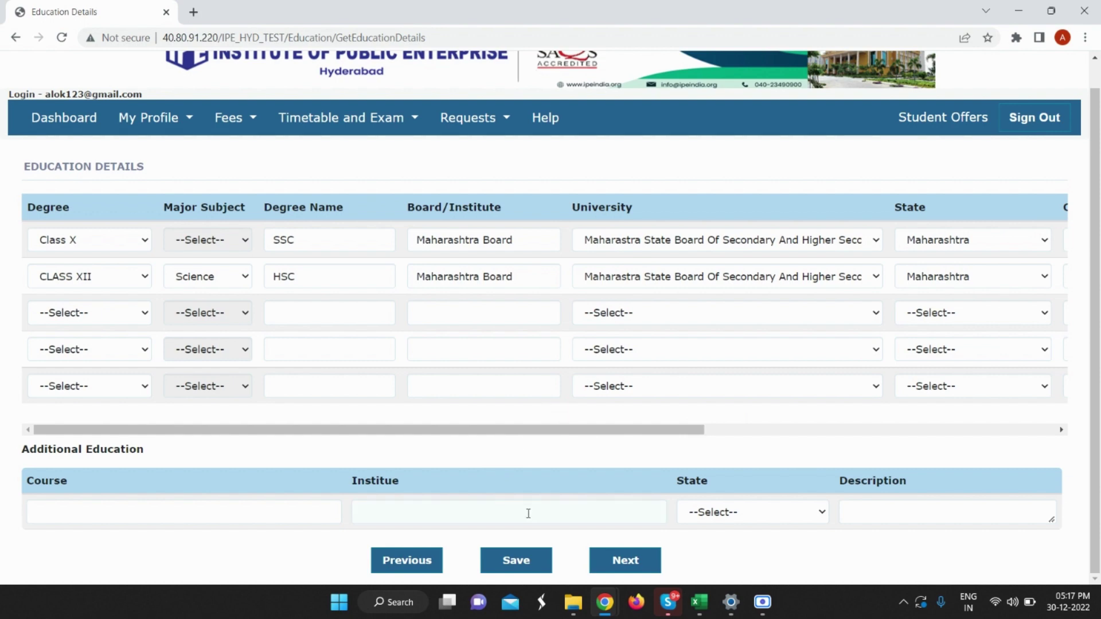
Save the education details, acknowledge 'Data saved successfully', and go Next to Work Experience.
left_click(521, 562)
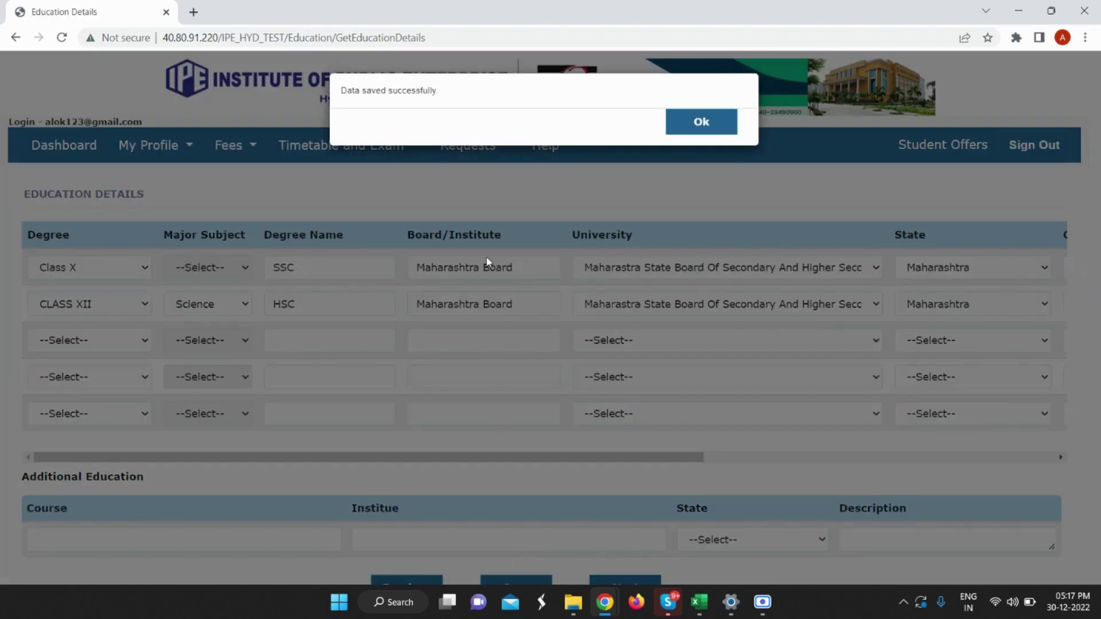
left_click(715, 120)
scroll(593, 300, "down", 1)
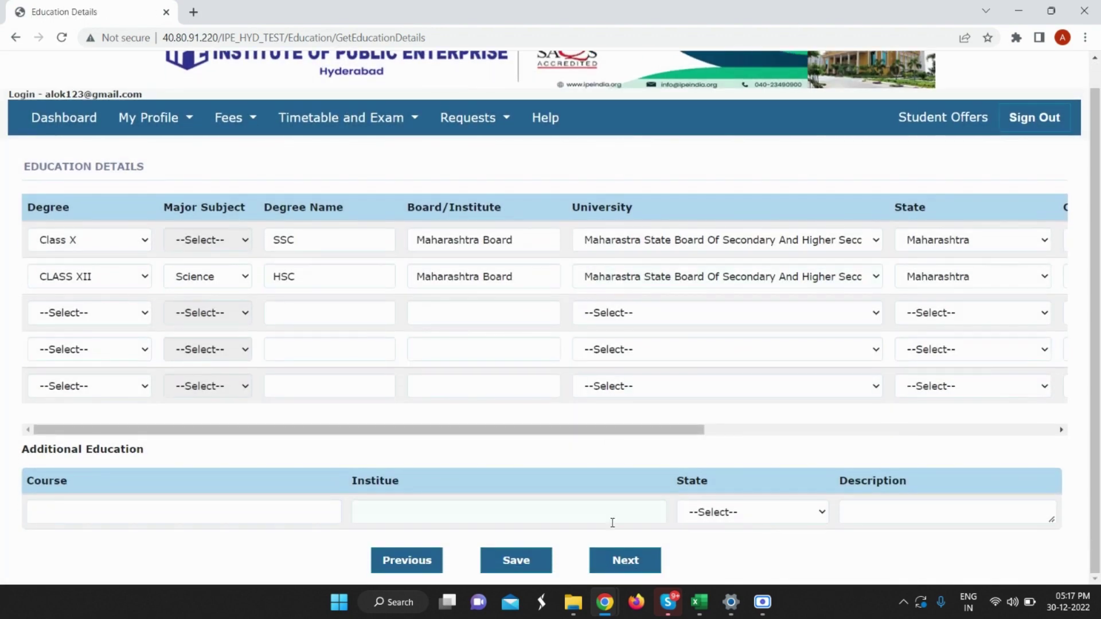
left_click(612, 560)
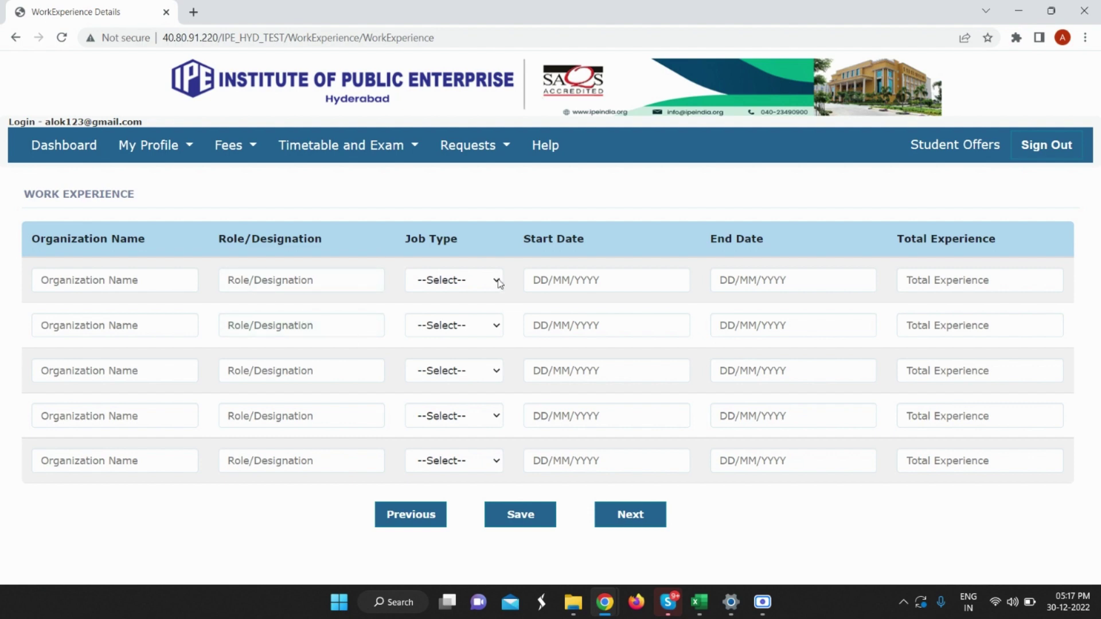
Enter organization Sagita, role Software Tester, and job type Permanent in the first row.
left_click(99, 280)
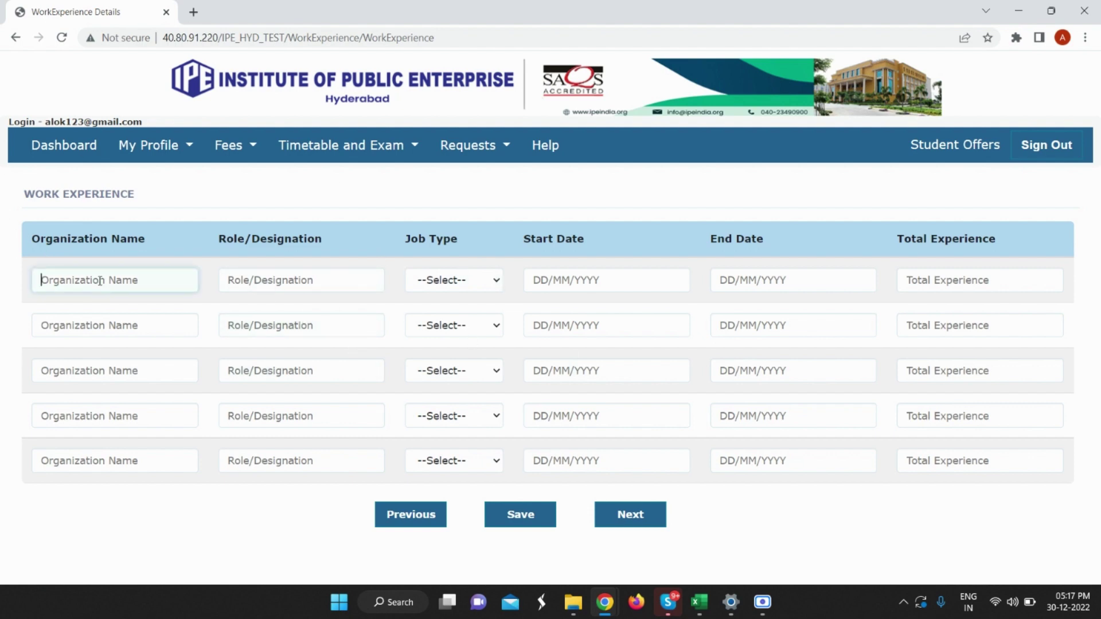
type("Sagita")
left_click(291, 282)
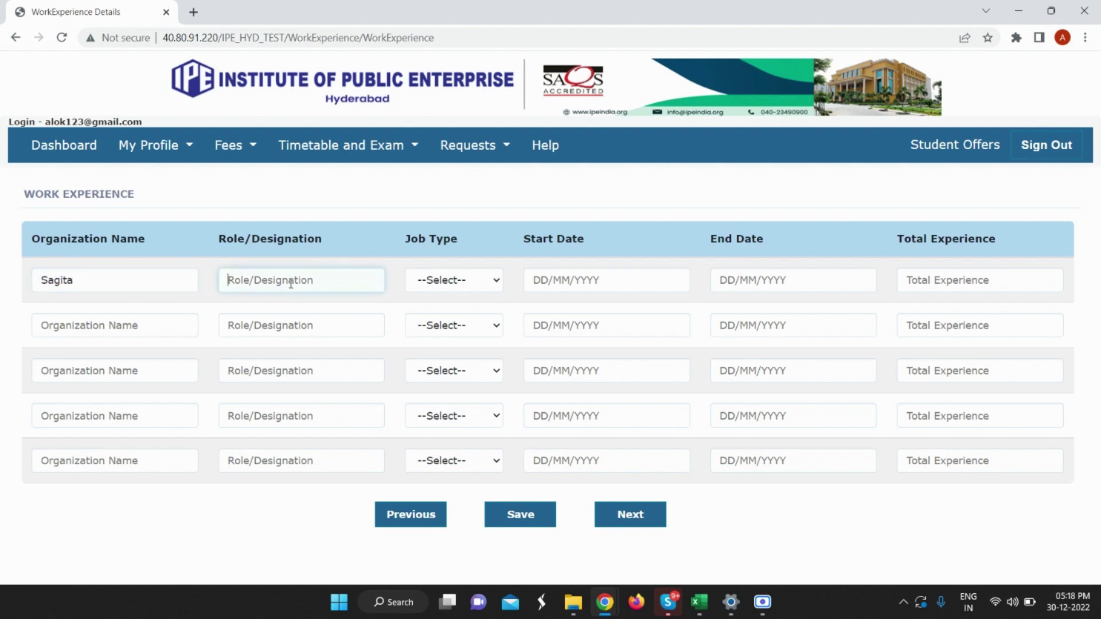
type("Software Tester")
left_click(455, 281)
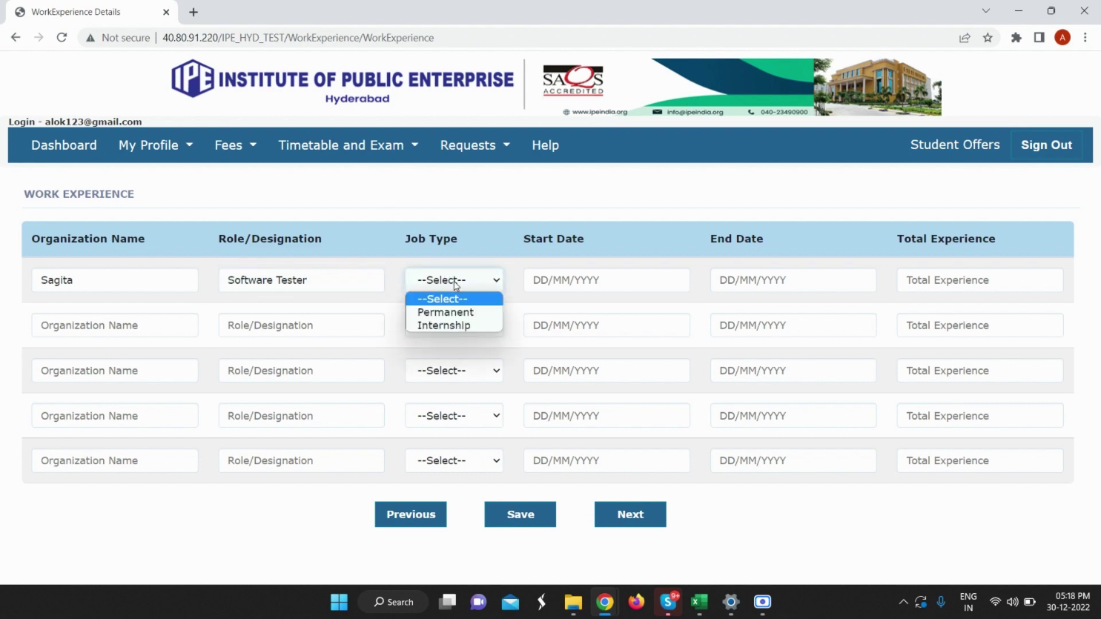
left_click(484, 312)
Set dates 01/09/2021 to 30/12/2022 and 1 year's experience, save, and continue to documents.
left_click(594, 280)
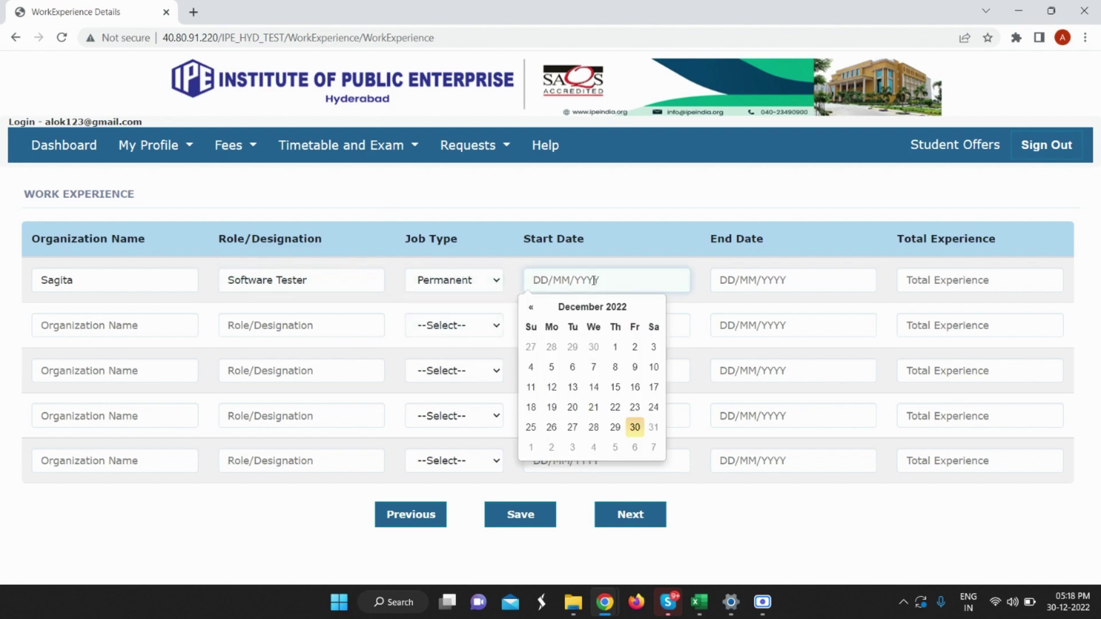
left_click(531, 307)
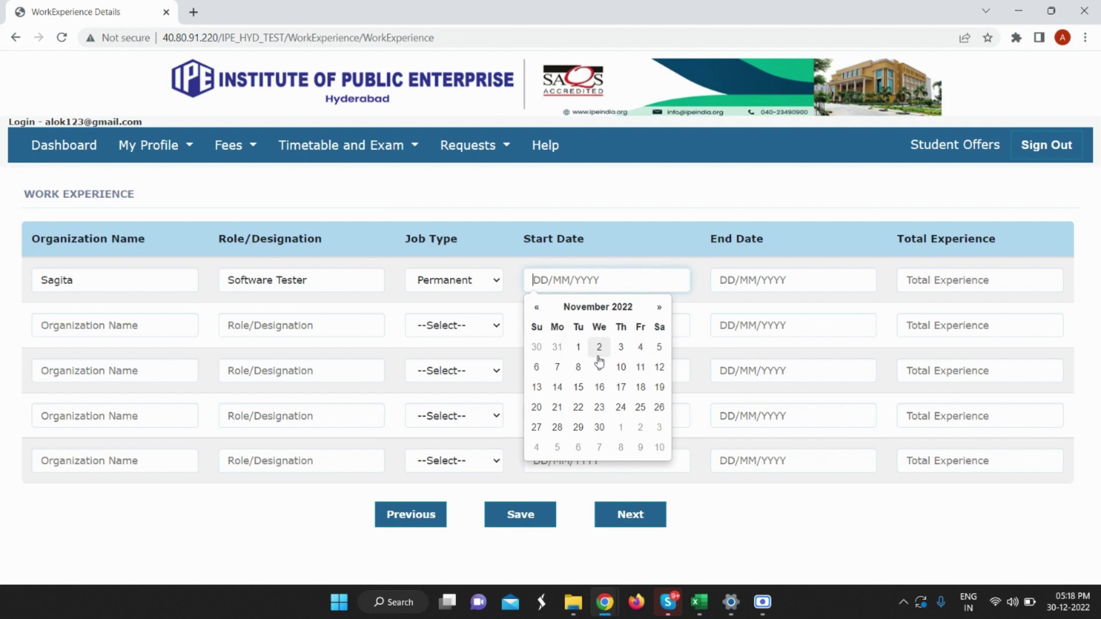
left_click(537, 307)
left_click(536, 308)
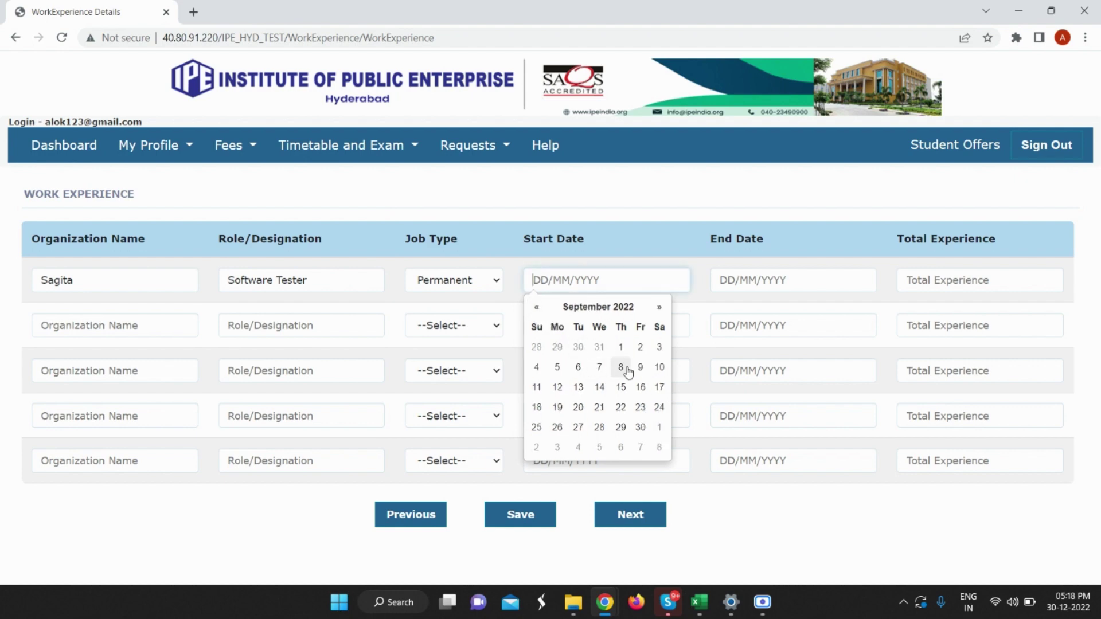
left_click(621, 347)
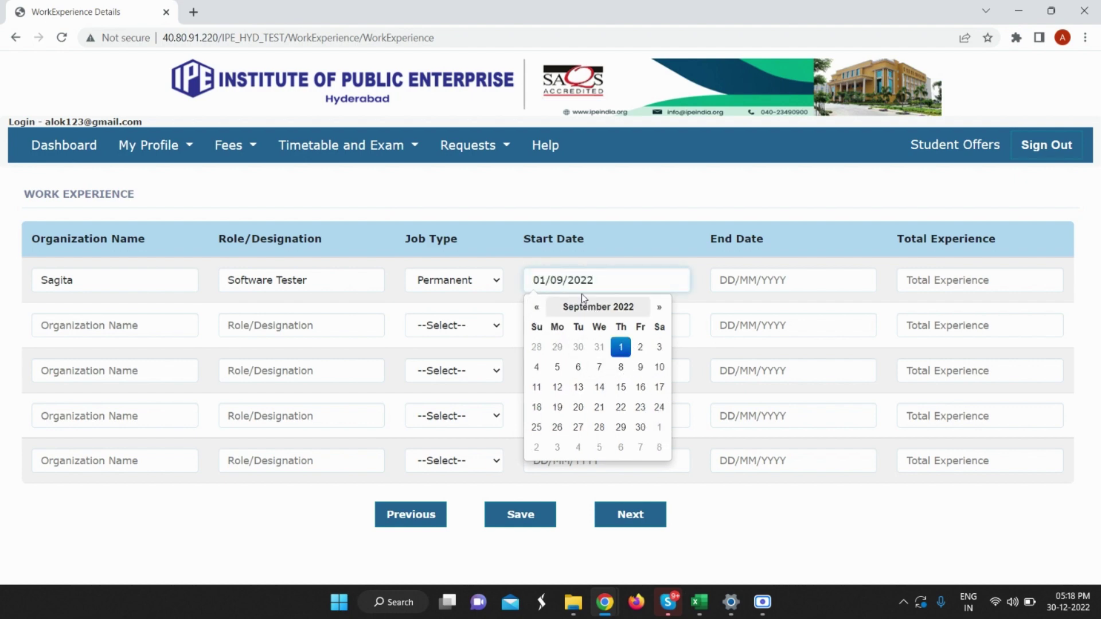
key("BackSpace")
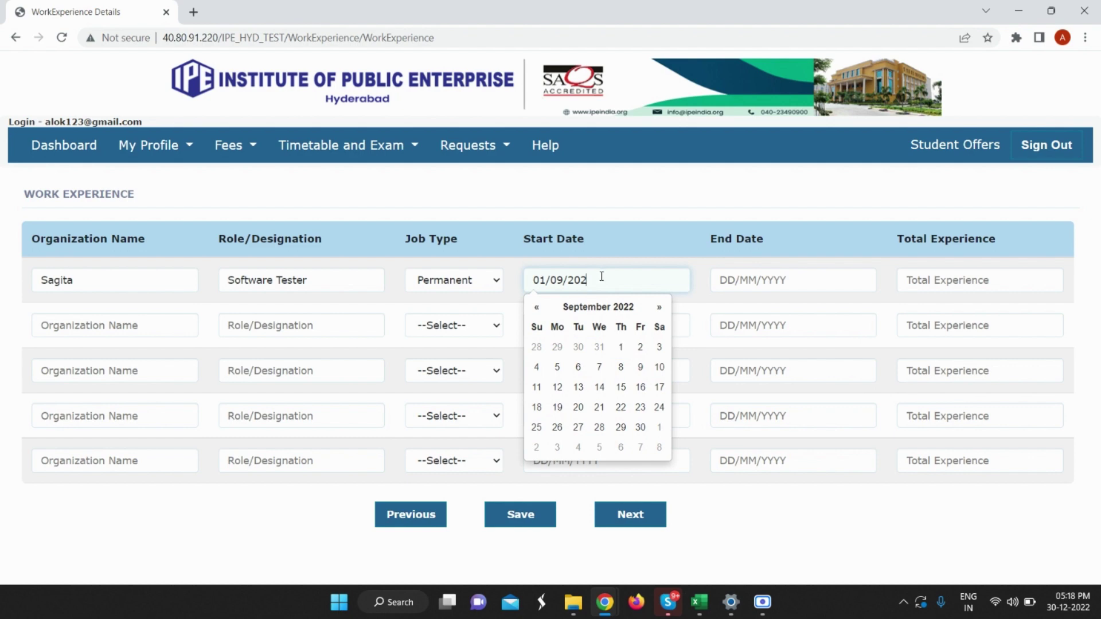
left_click(757, 280)
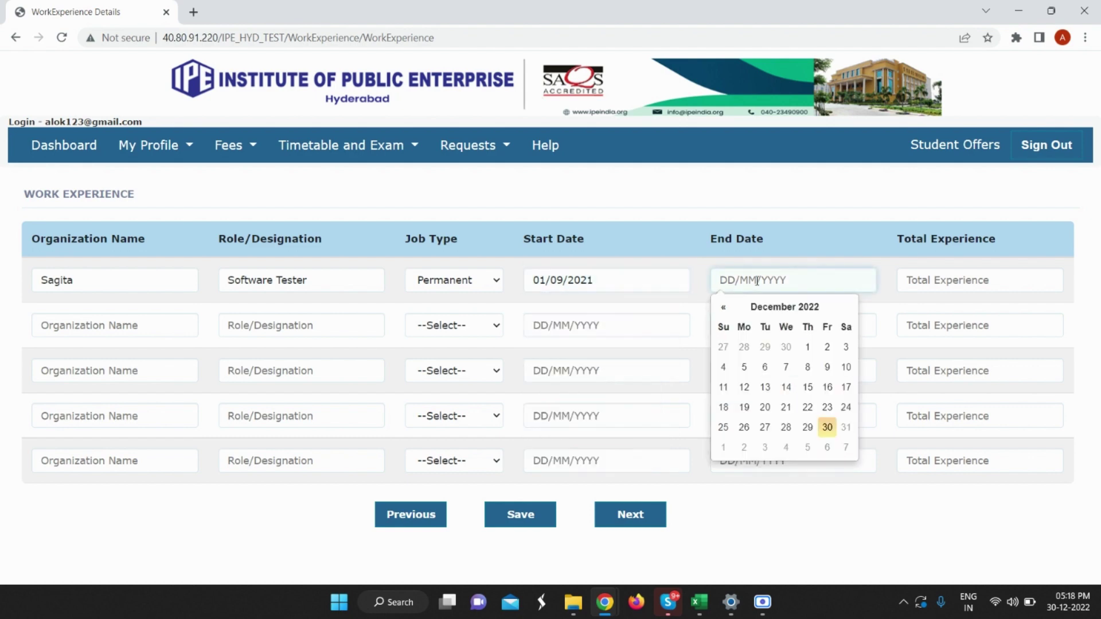
left_click(829, 429)
left_click(930, 281)
type("1")
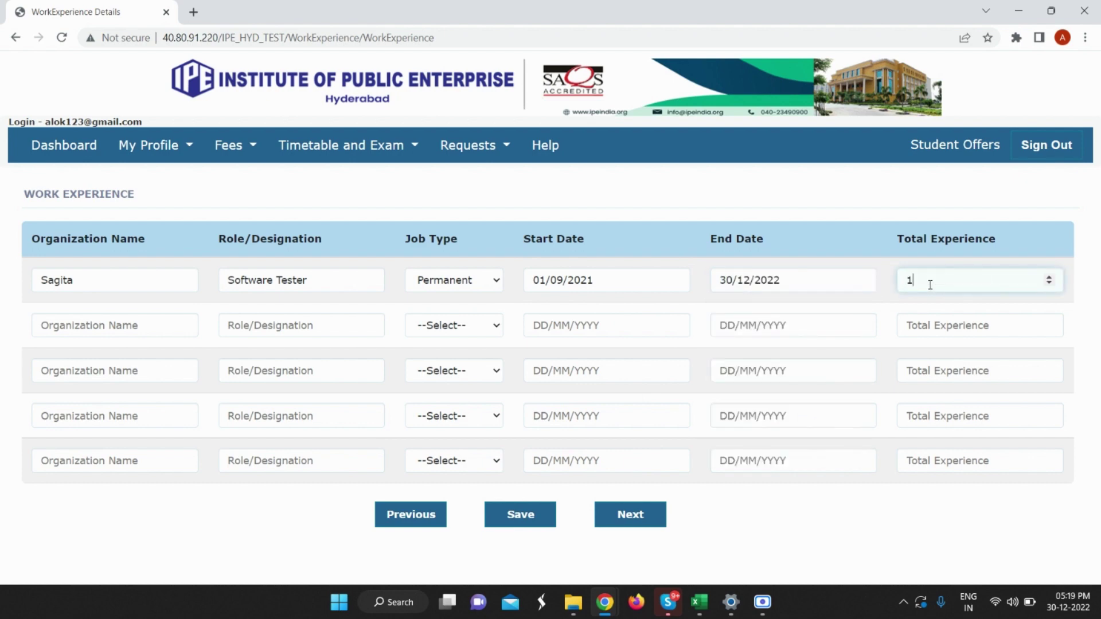
left_click(521, 516)
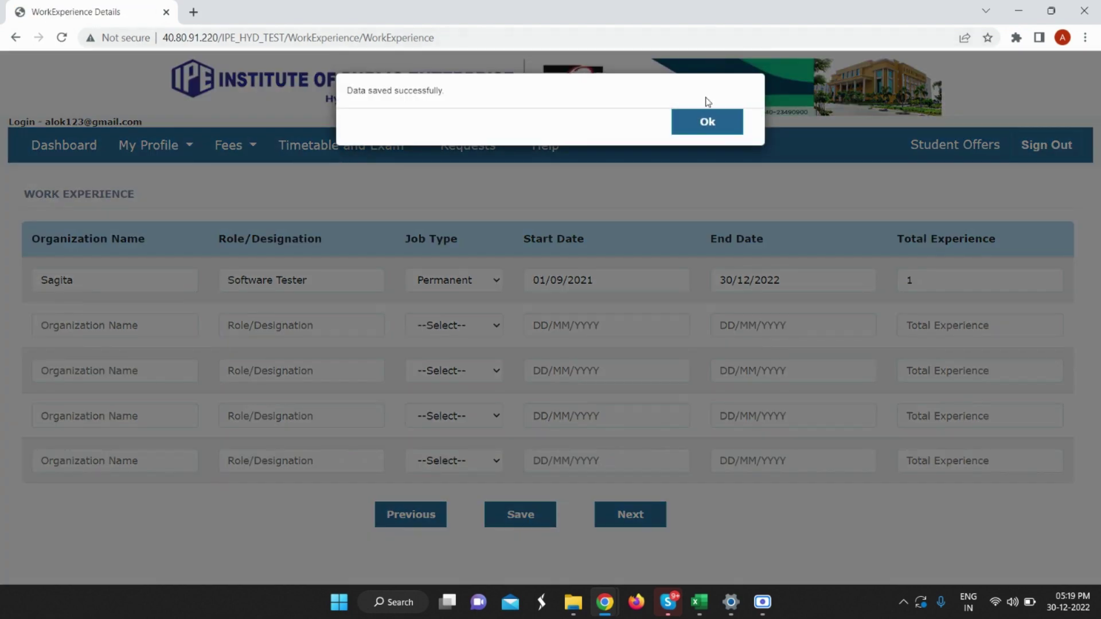
left_click(708, 126)
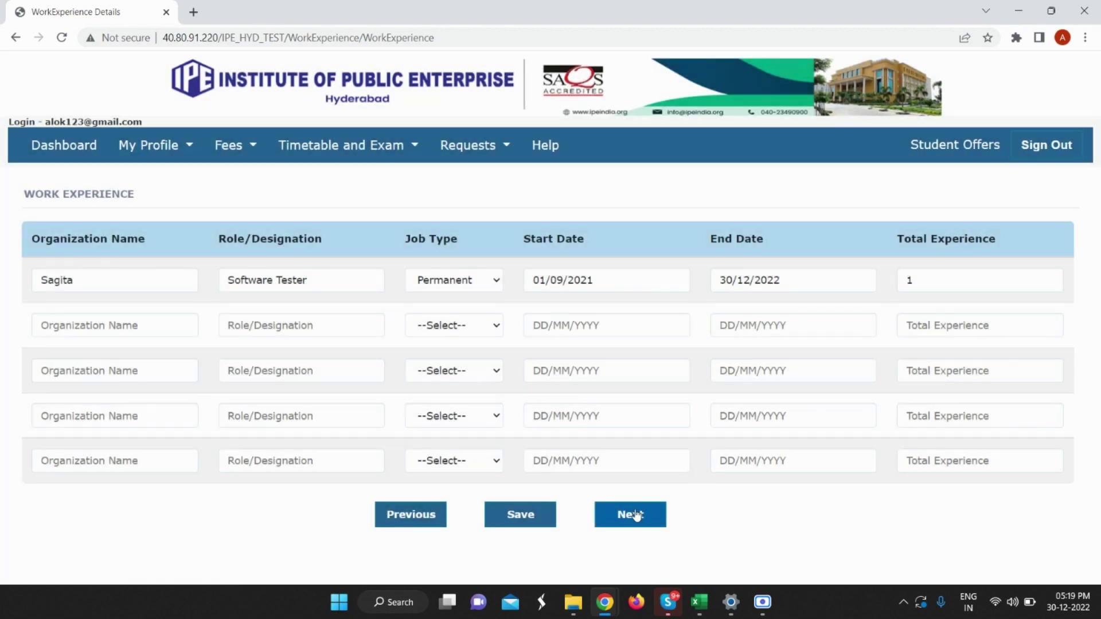
left_click(637, 515)
Attach Template (1).pdf from Downloads to the SSC and Class XII marksheet rows.
scroll(567, 221, "down", 1)
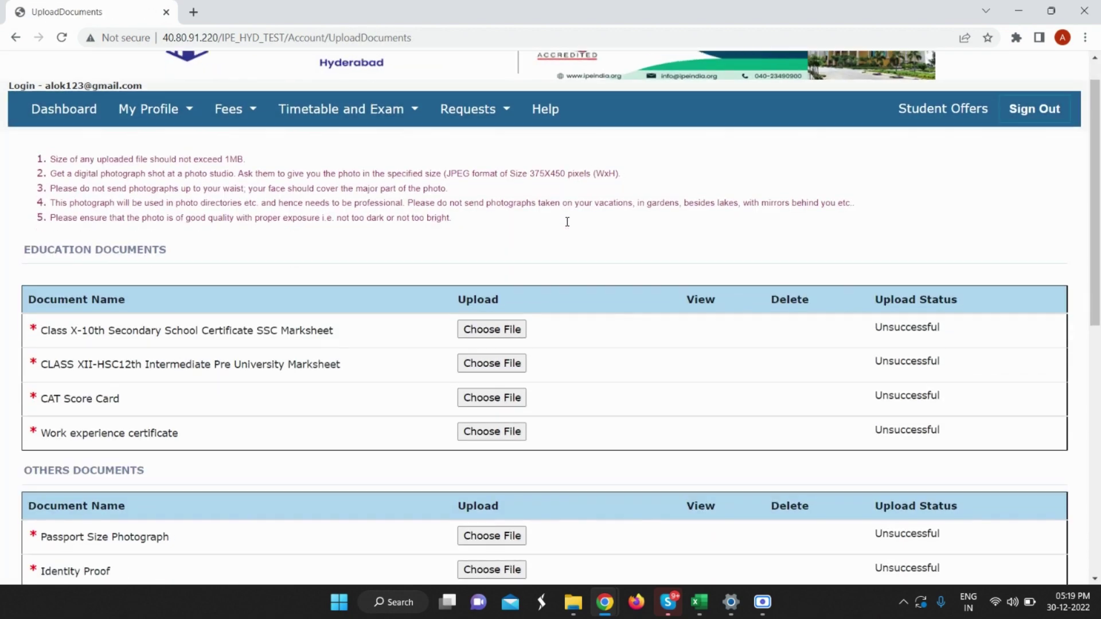
scroll(567, 222, "down", 2)
scroll(129, 195, "up", 3)
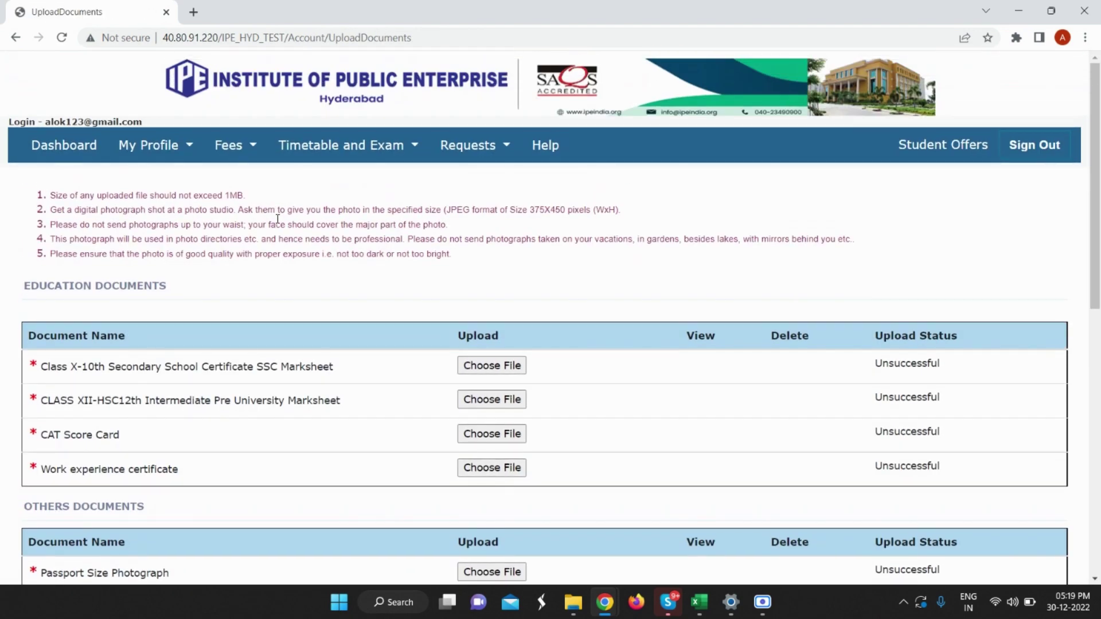
scroll(277, 219, "down", 4)
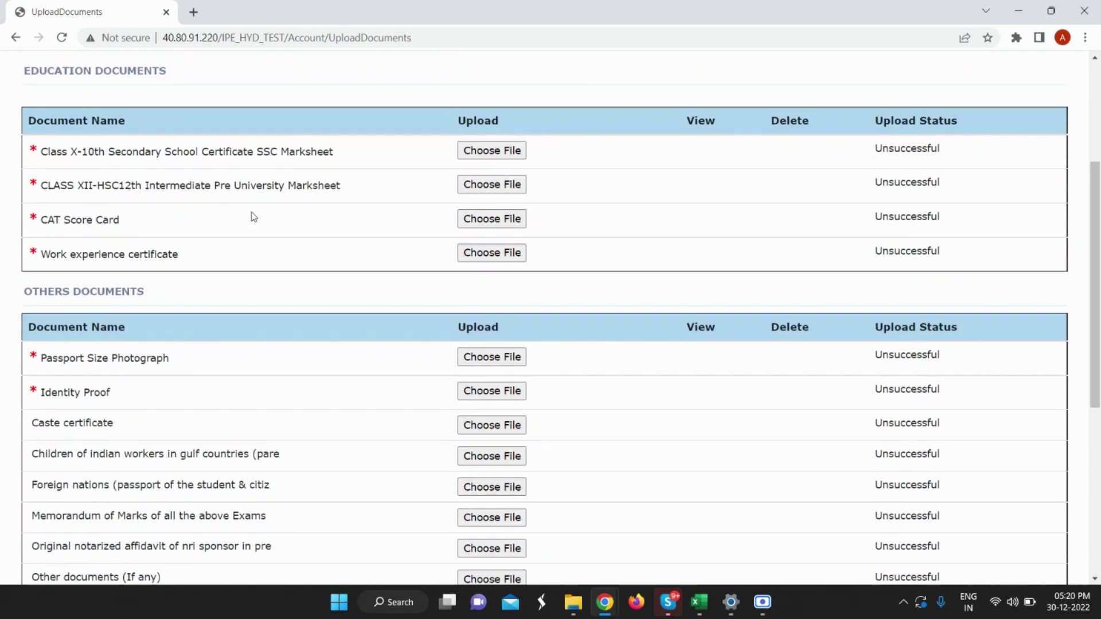
scroll(251, 217, "up", 3)
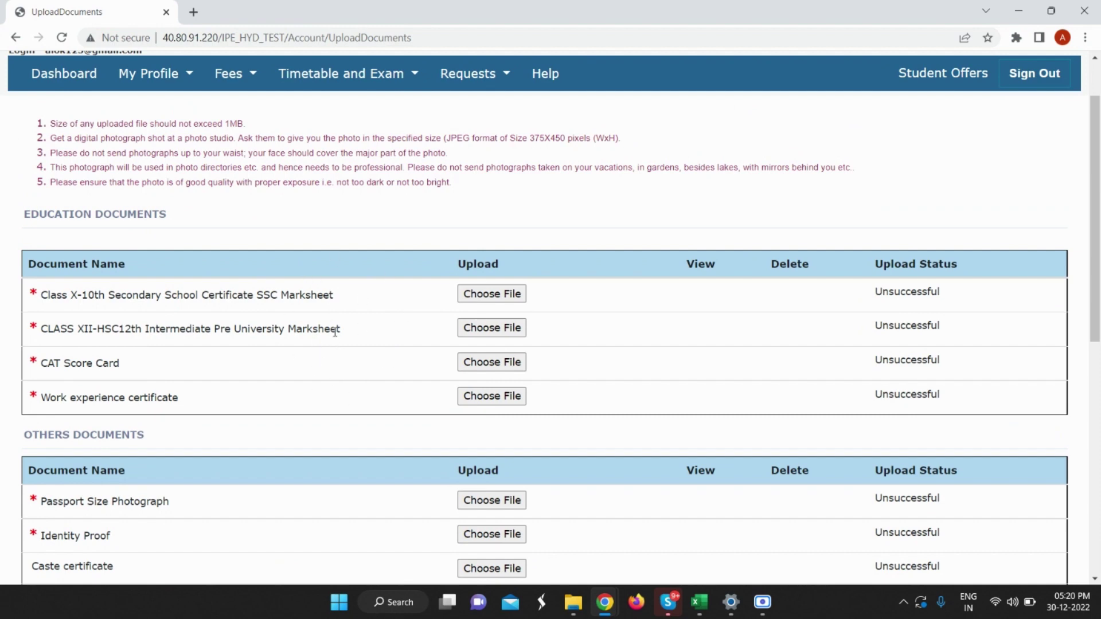
scroll(537, 273, "down", 1)
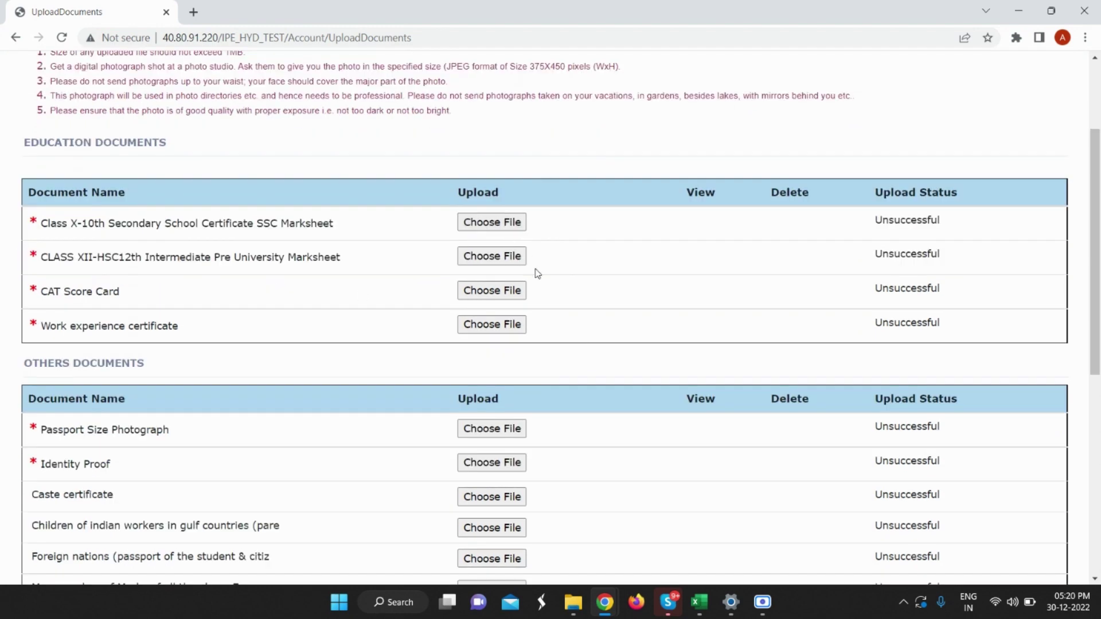
left_click(507, 224)
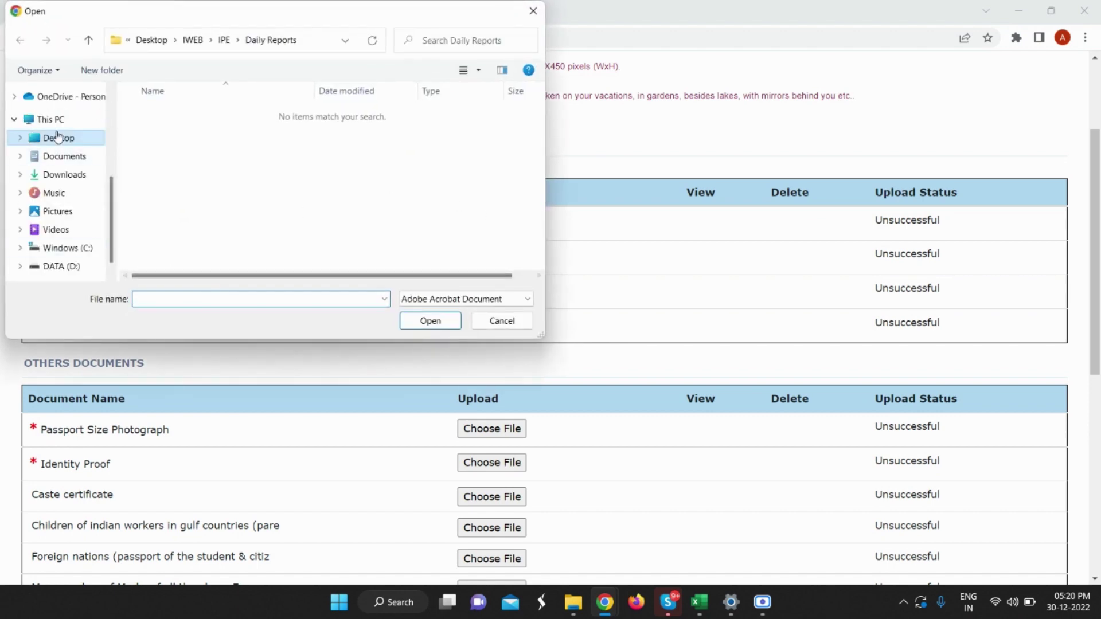
left_click(71, 175)
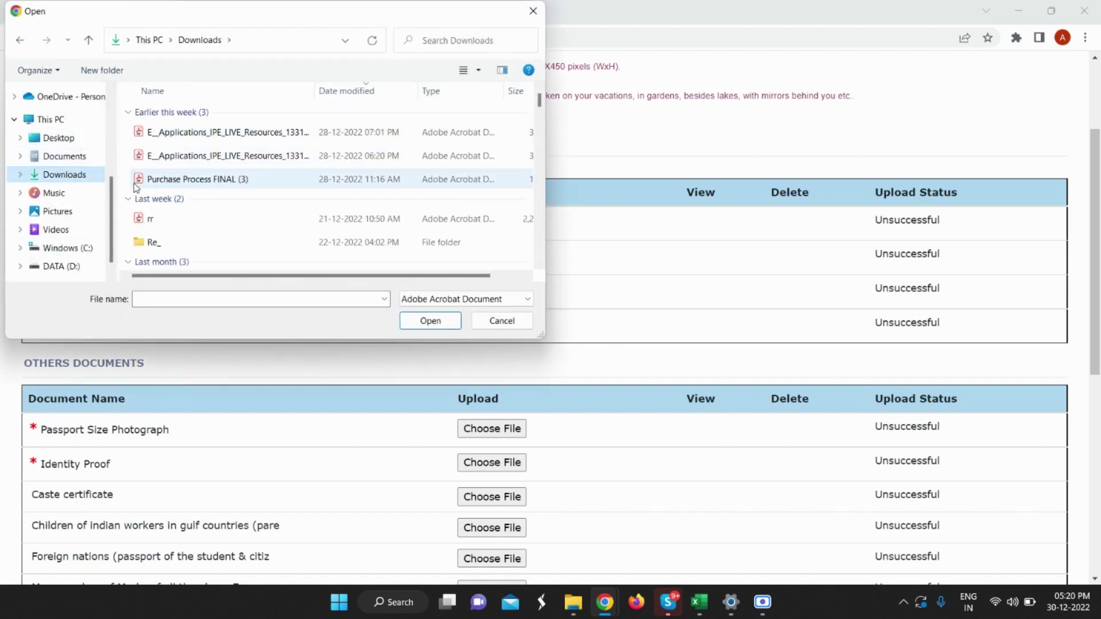
scroll(176, 193, "down", 5)
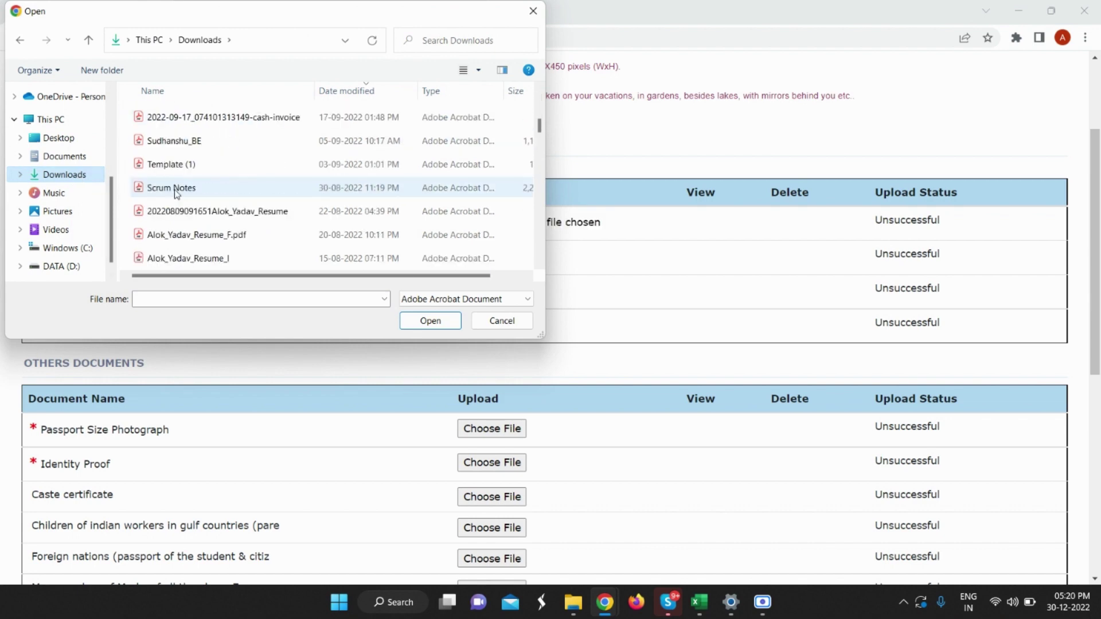
left_click(185, 166)
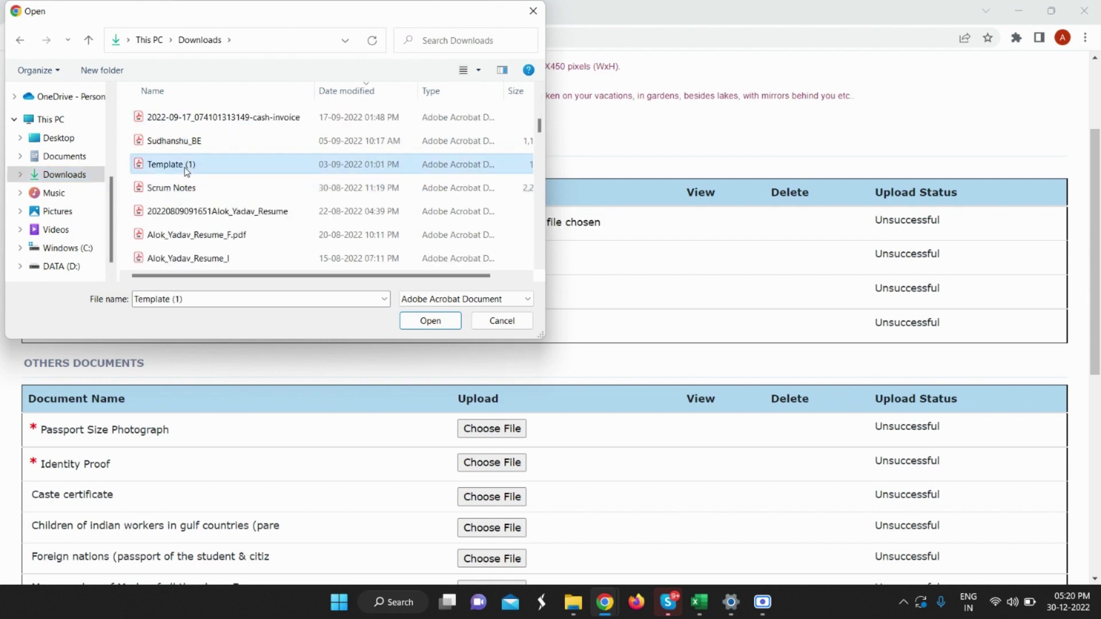
scroll(185, 172, "up", 3)
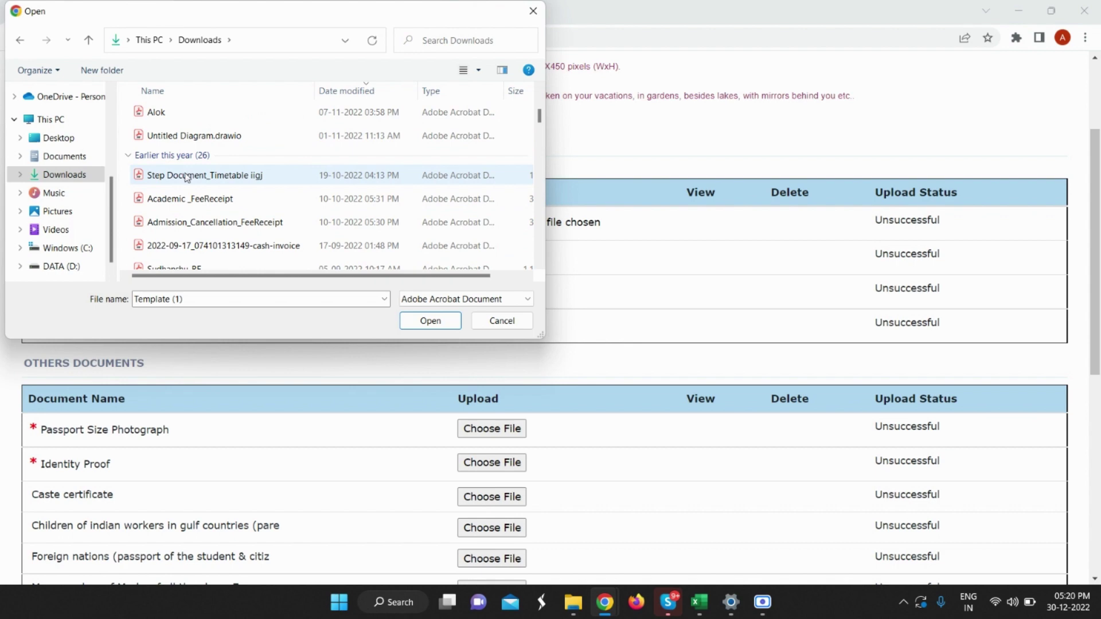
left_click(445, 323)
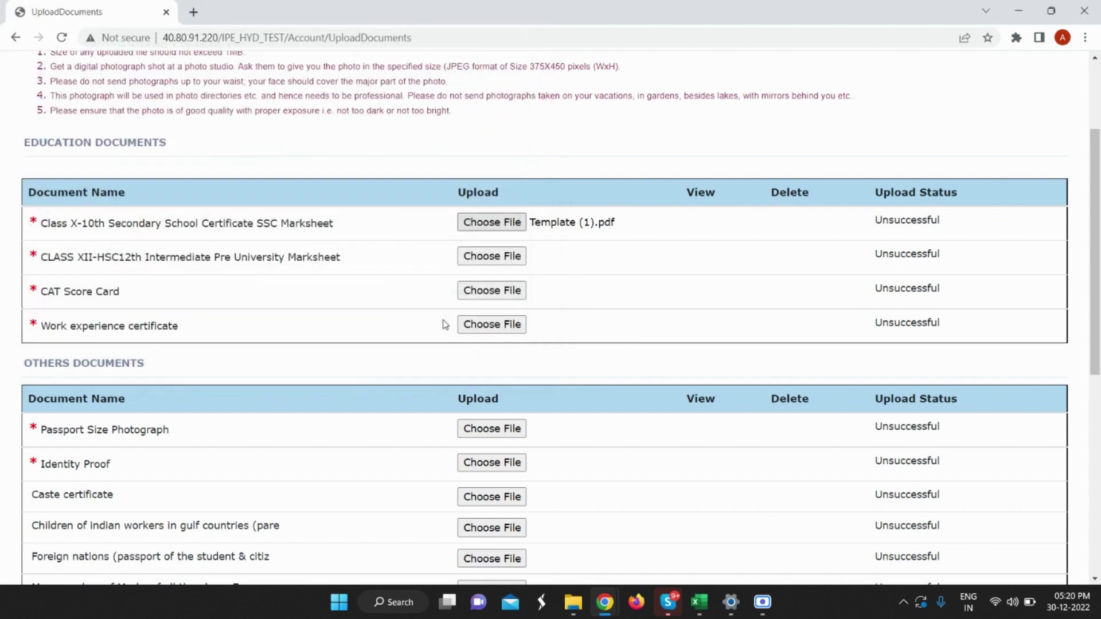
left_click(501, 263)
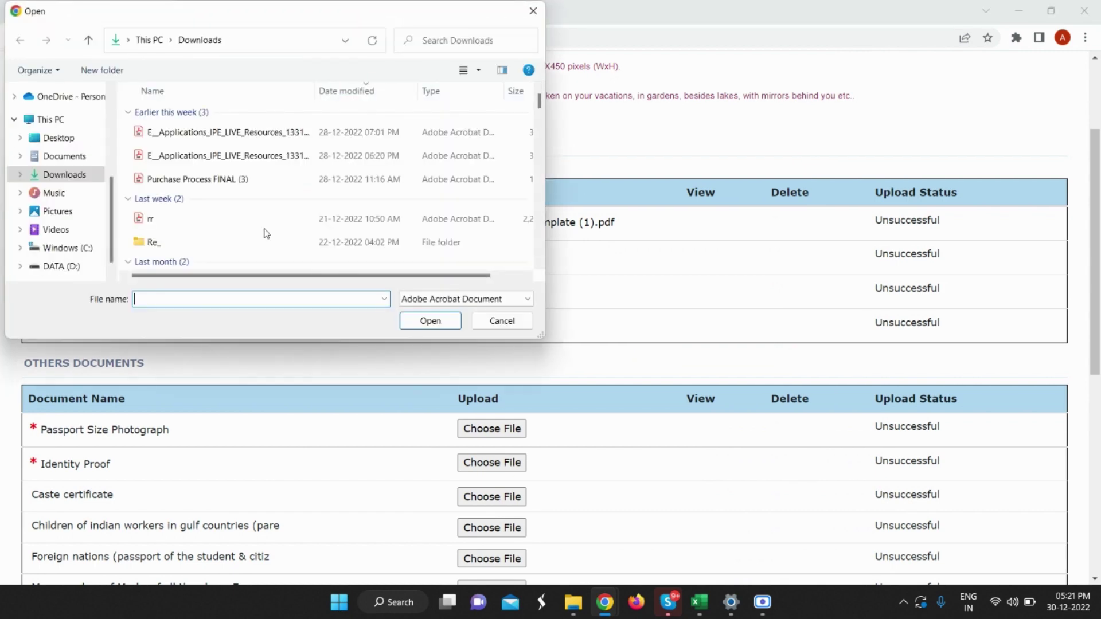
scroll(177, 192, "down", 3)
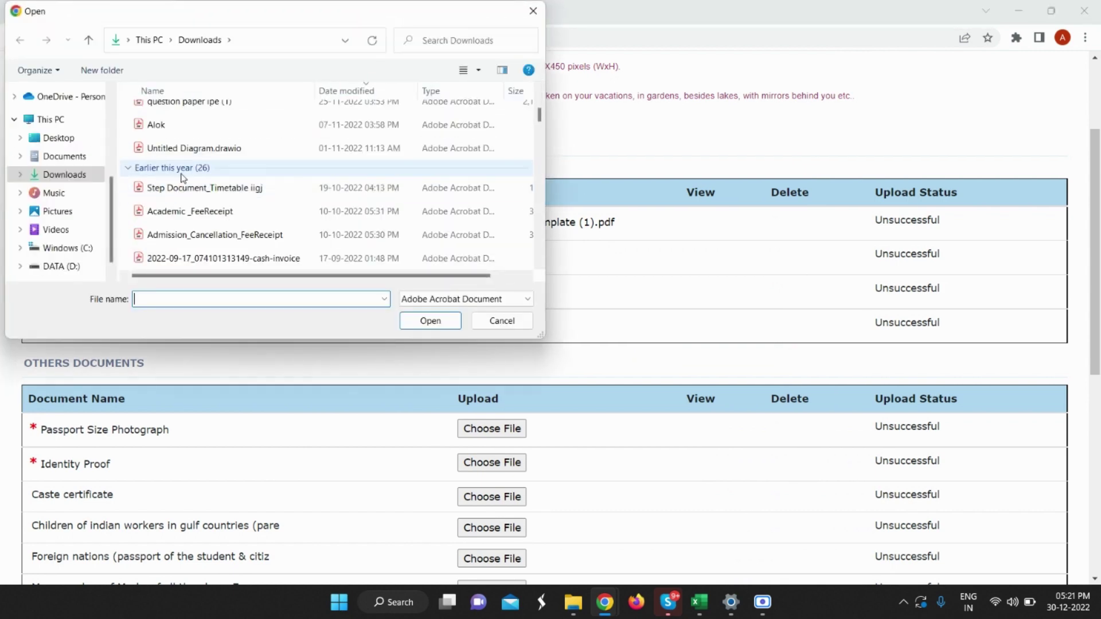
scroll(186, 230, "down", 1)
left_click(187, 235)
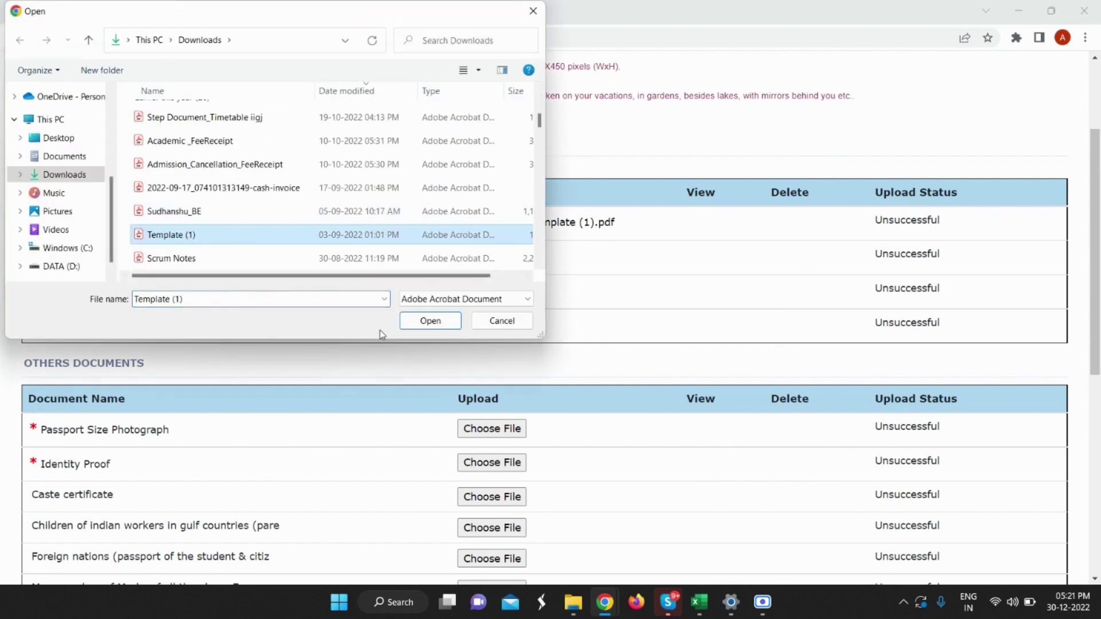
left_click(431, 321)
Attach Template (1).pdf to the CAT Score Card and work experience certificate rows.
left_click(492, 291)
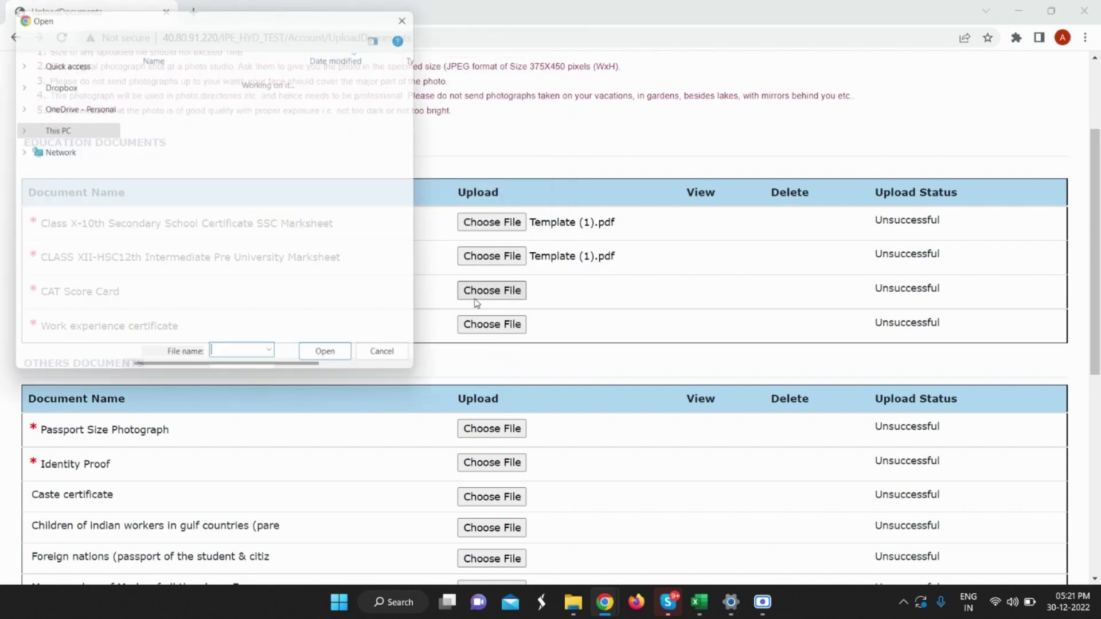
scroll(212, 172, "down", 5)
scroll(212, 172, "down", 1)
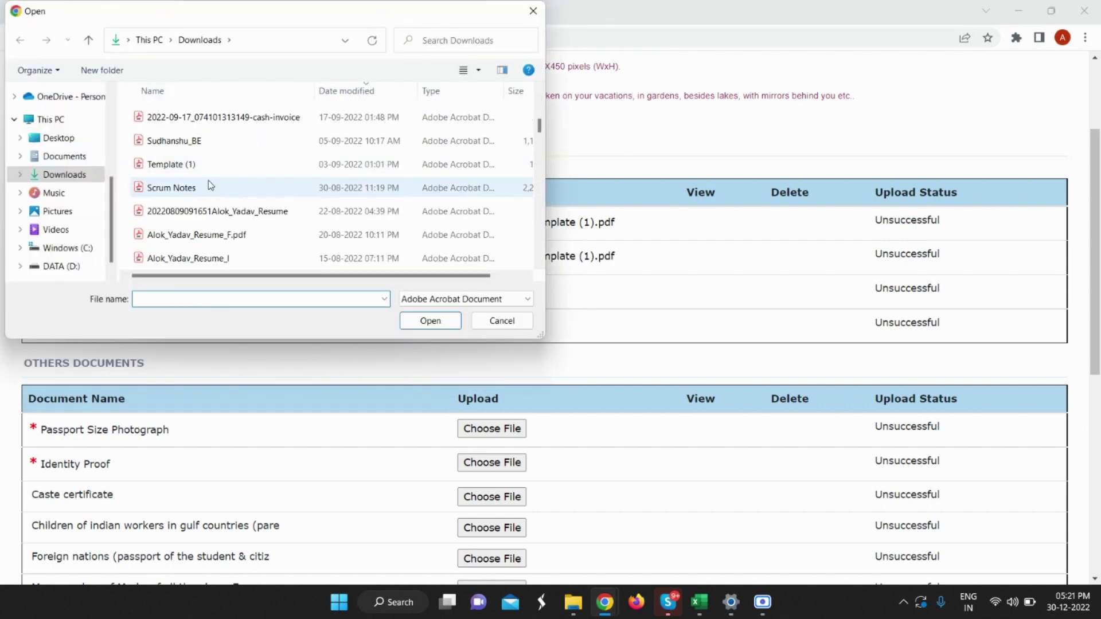
left_click(204, 170)
left_click(430, 321)
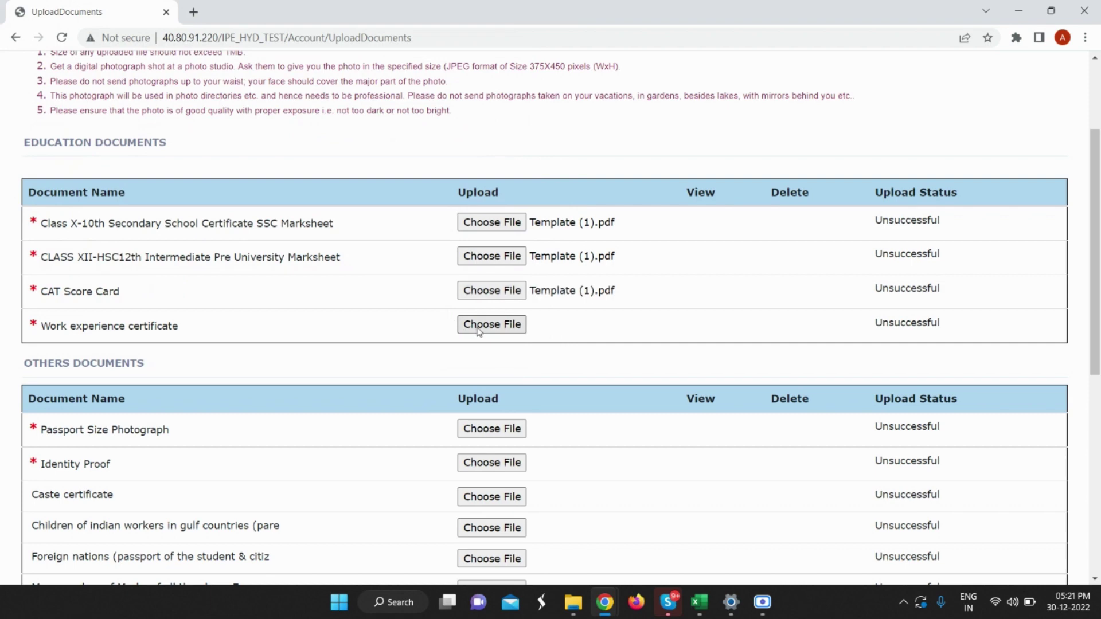
left_click(479, 330)
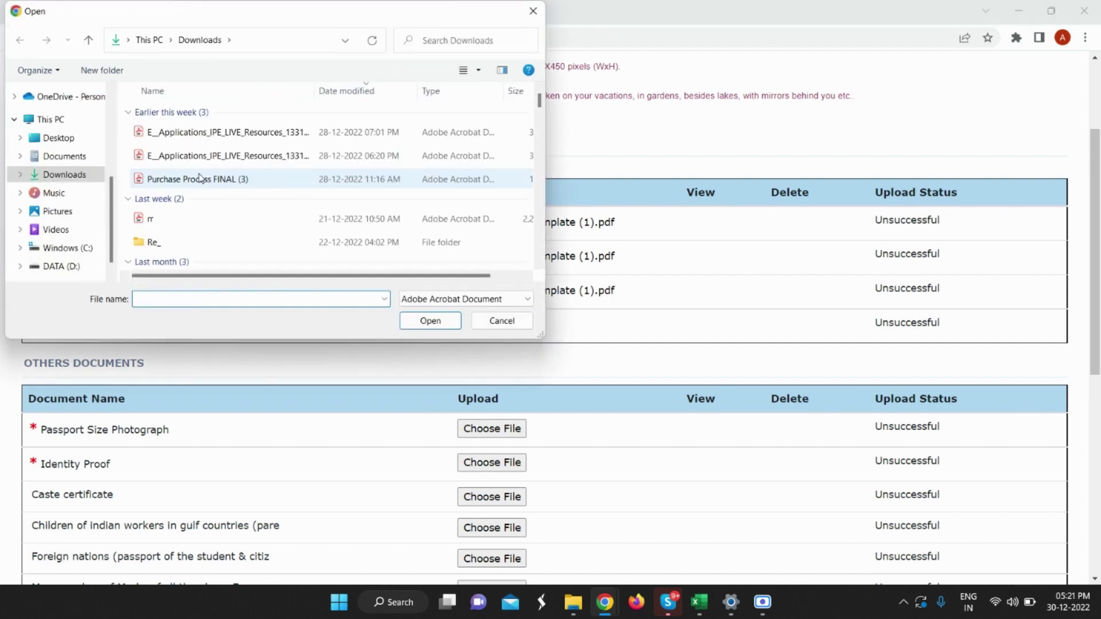
scroll(199, 178, "down", 3)
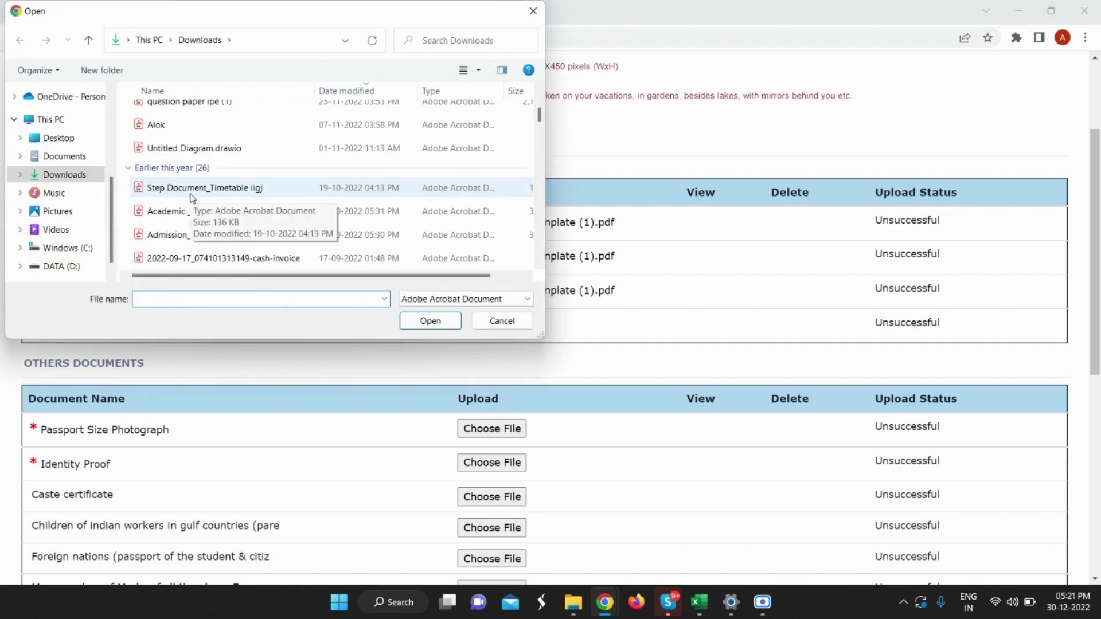
scroll(192, 198, "down", 1)
left_click(179, 235)
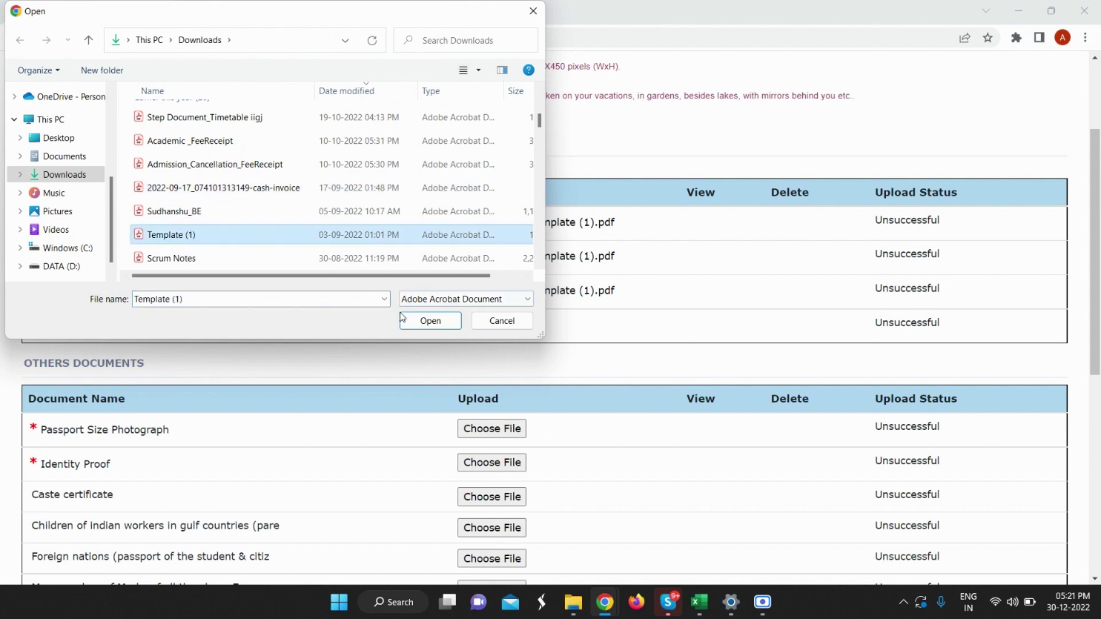
left_click(430, 320)
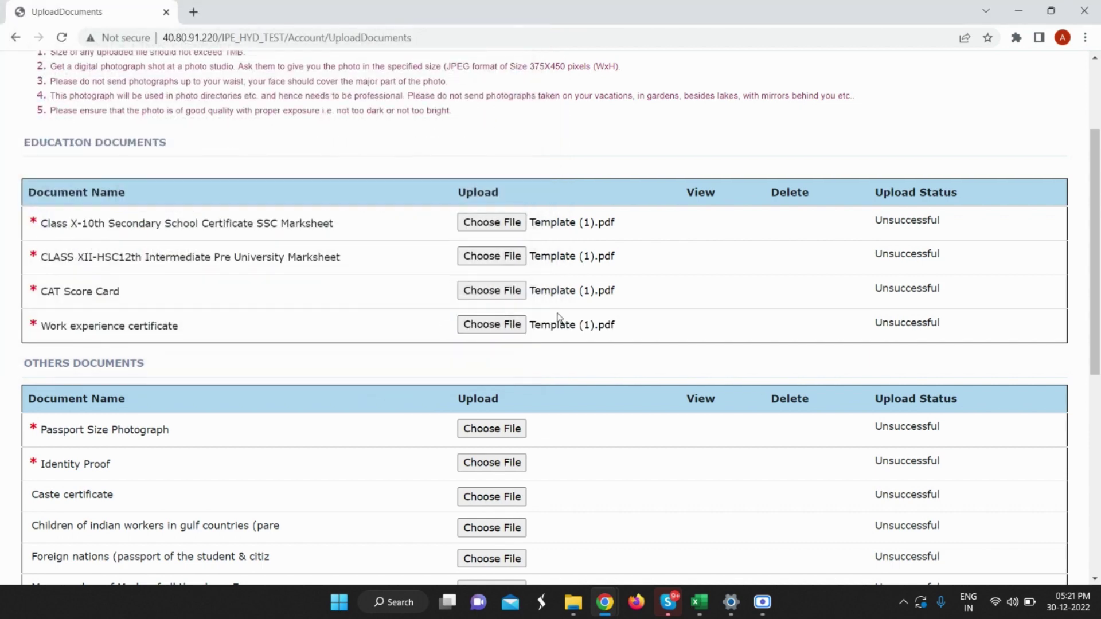
scroll(367, 324, "down", 1)
scroll(345, 321, "down", 1)
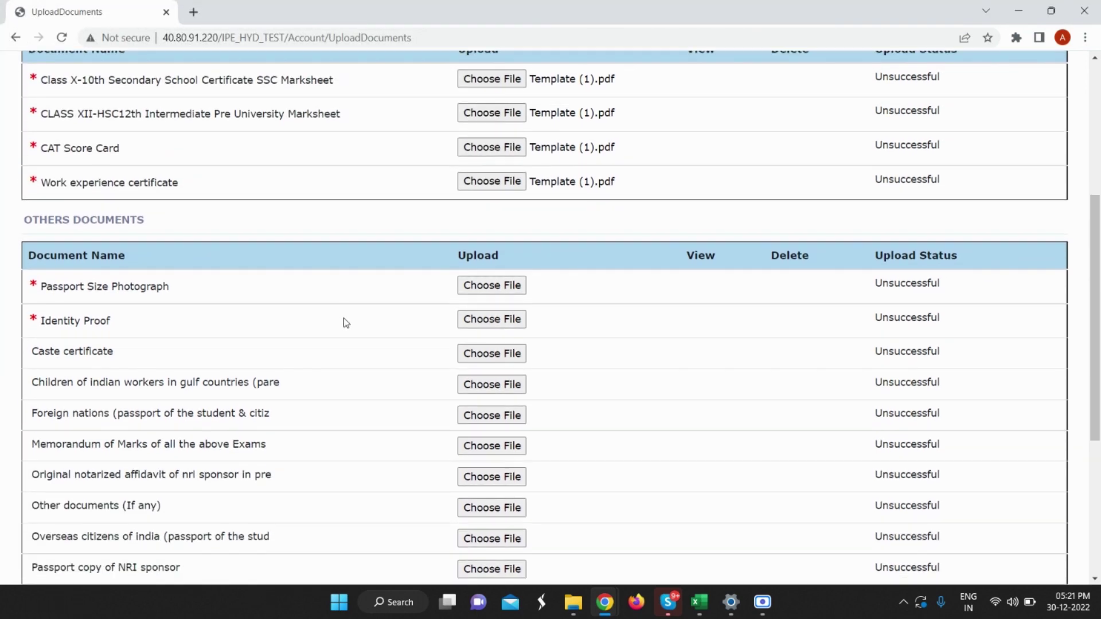
Attach Student photo.jpg as the passport size photograph.
left_click(492, 286)
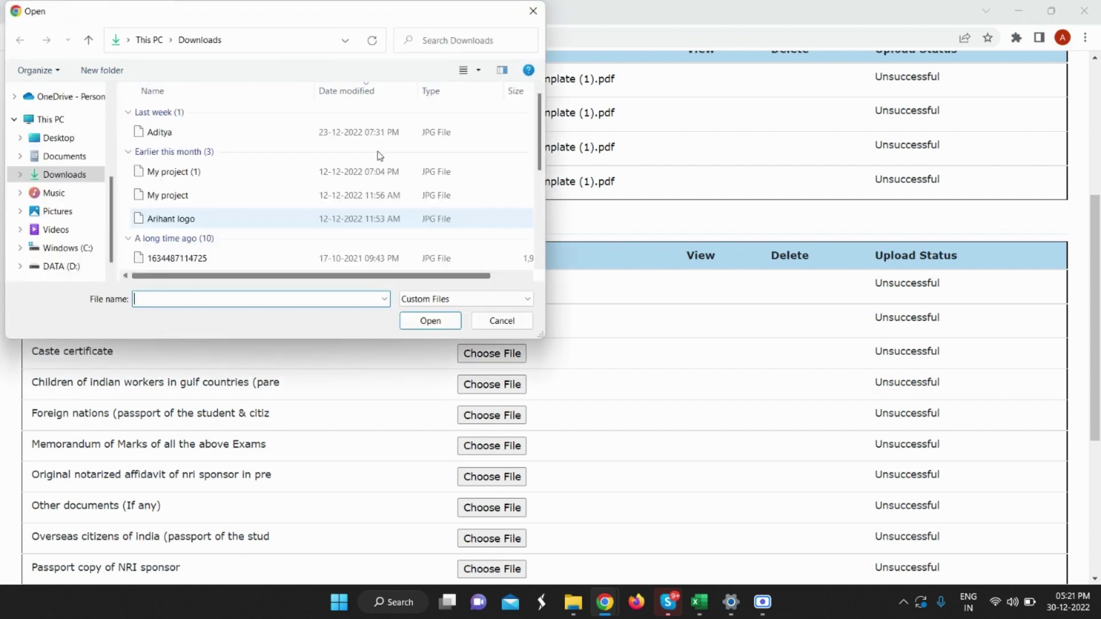
scroll(376, 154, "up", 3)
left_click(163, 133)
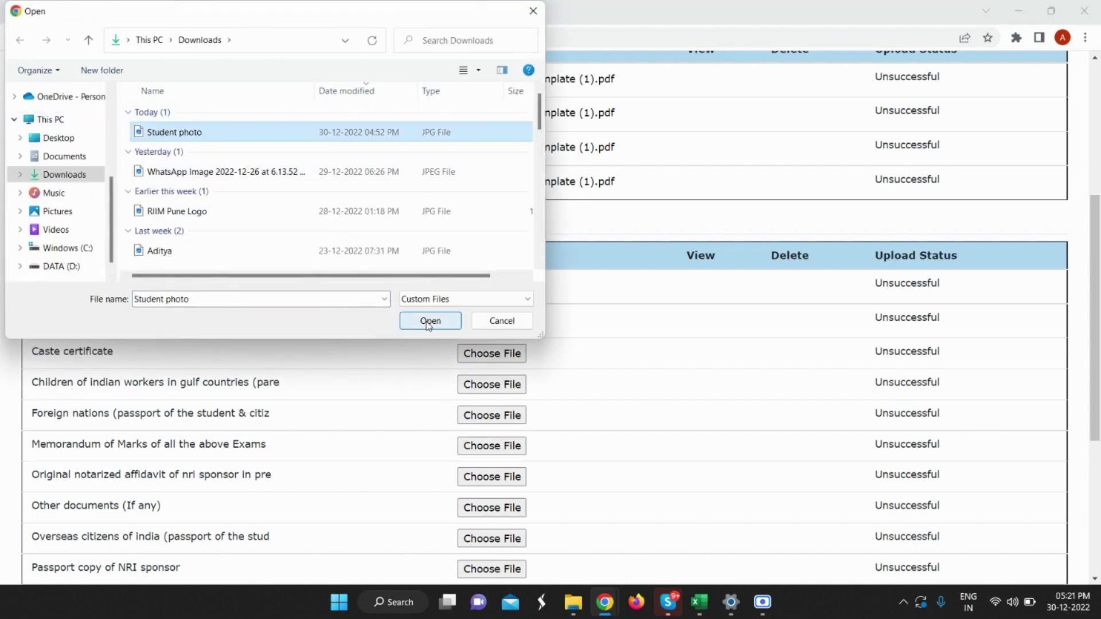
left_click(425, 320)
Attach Template (1).pdf from Downloads as the identity proof.
left_click(488, 325)
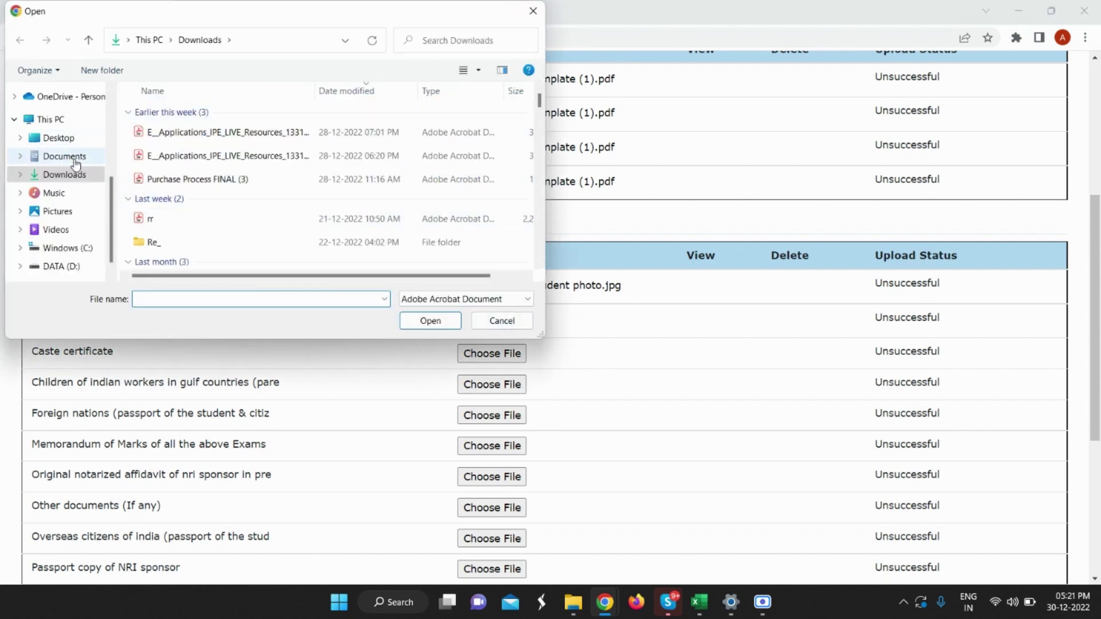
scroll(215, 229, "down", 3)
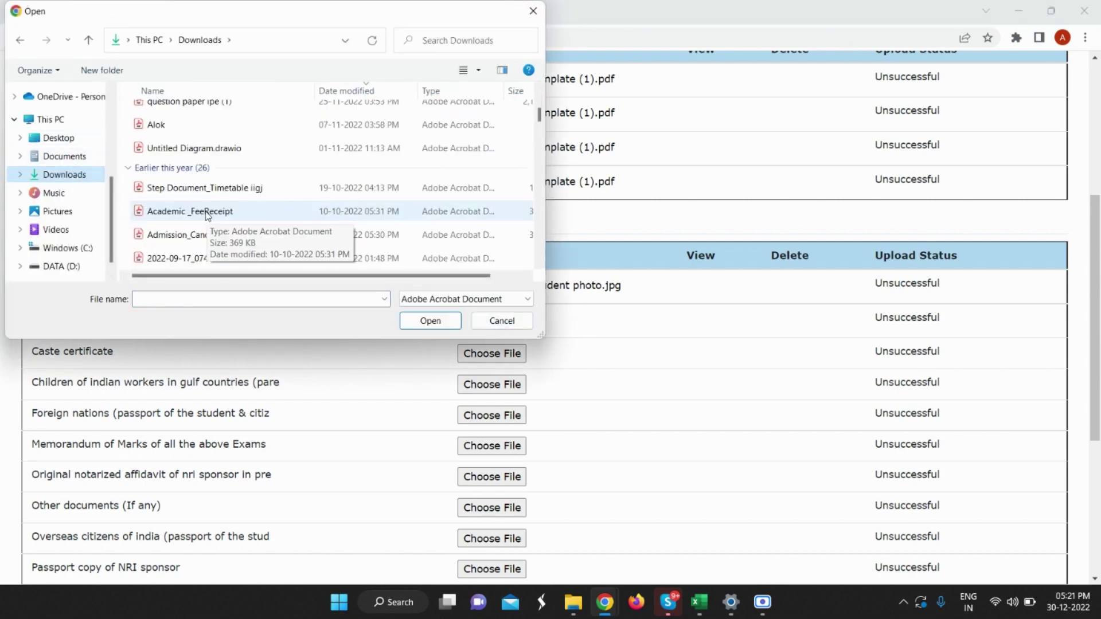
left_click(66, 156)
left_click(73, 179)
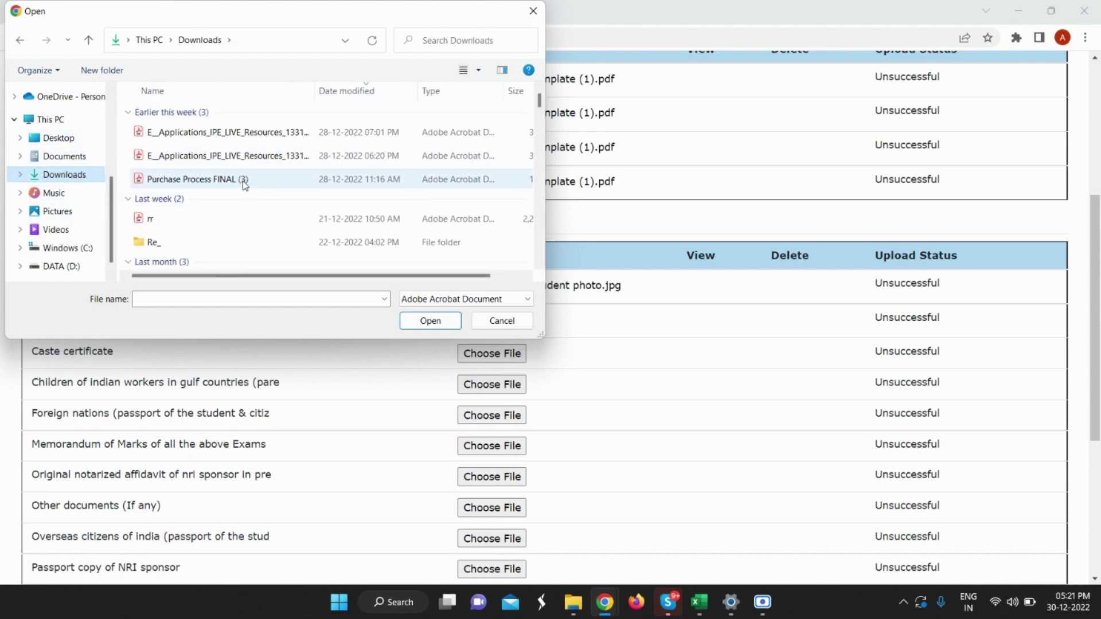
scroll(229, 179, "down", 5)
scroll(223, 179, "down", 1)
left_click(194, 165)
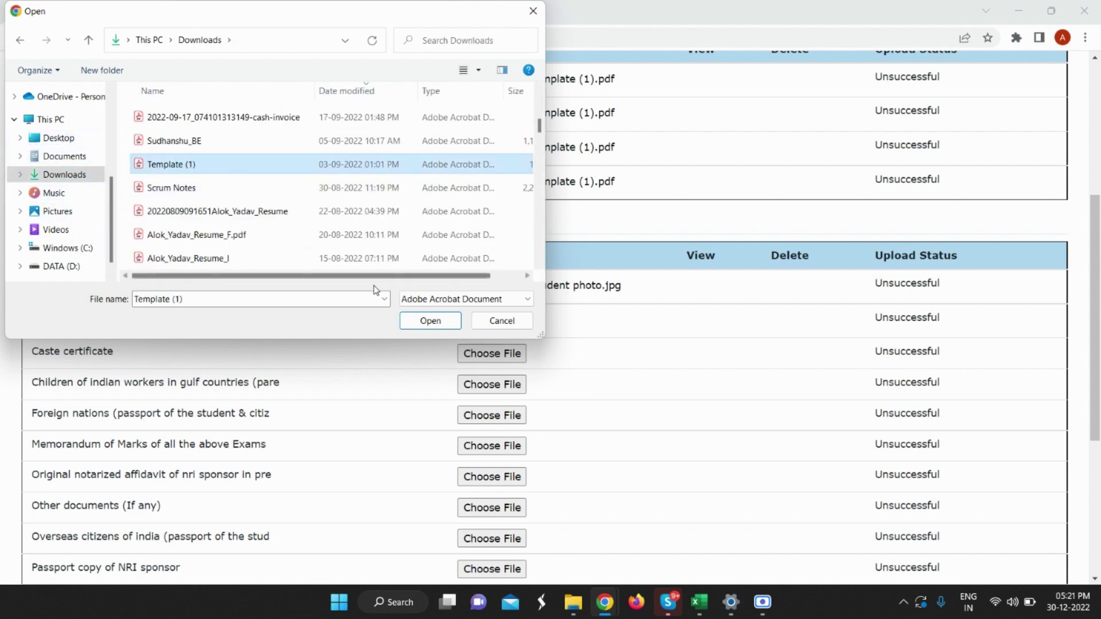
left_click(431, 320)
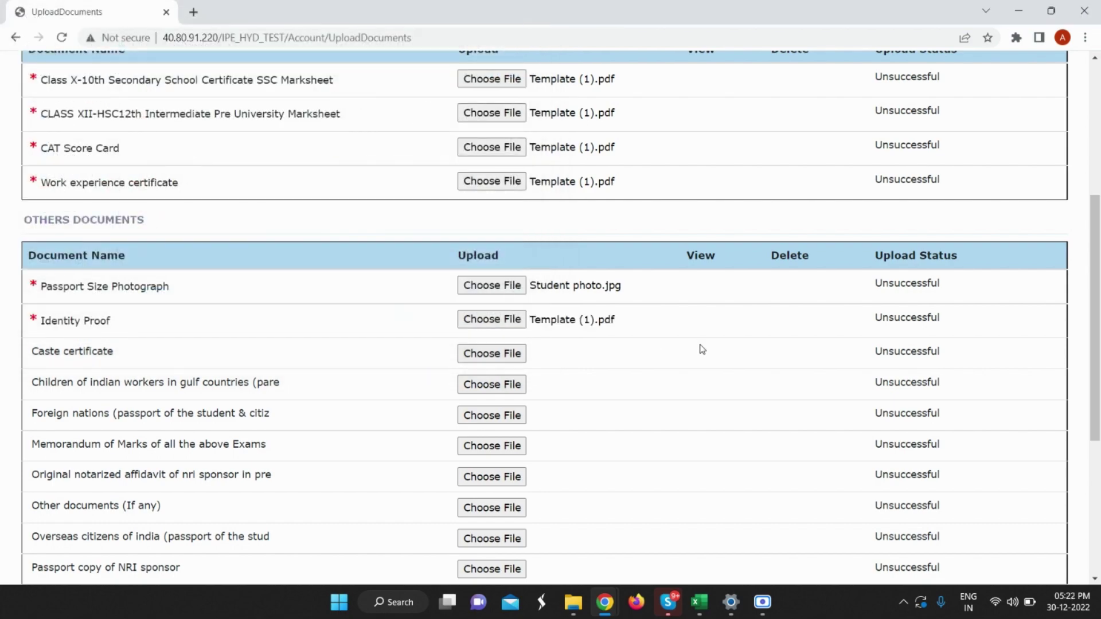
scroll(700, 351, "up", 5)
scroll(688, 346, "down", 7)
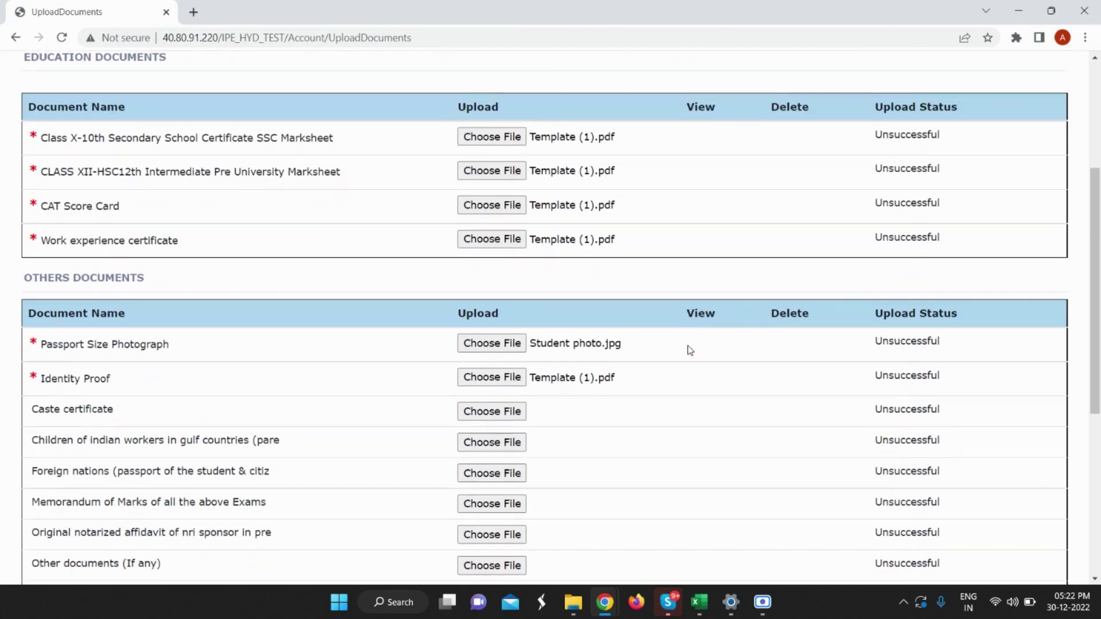
scroll(690, 351, "down", 3)
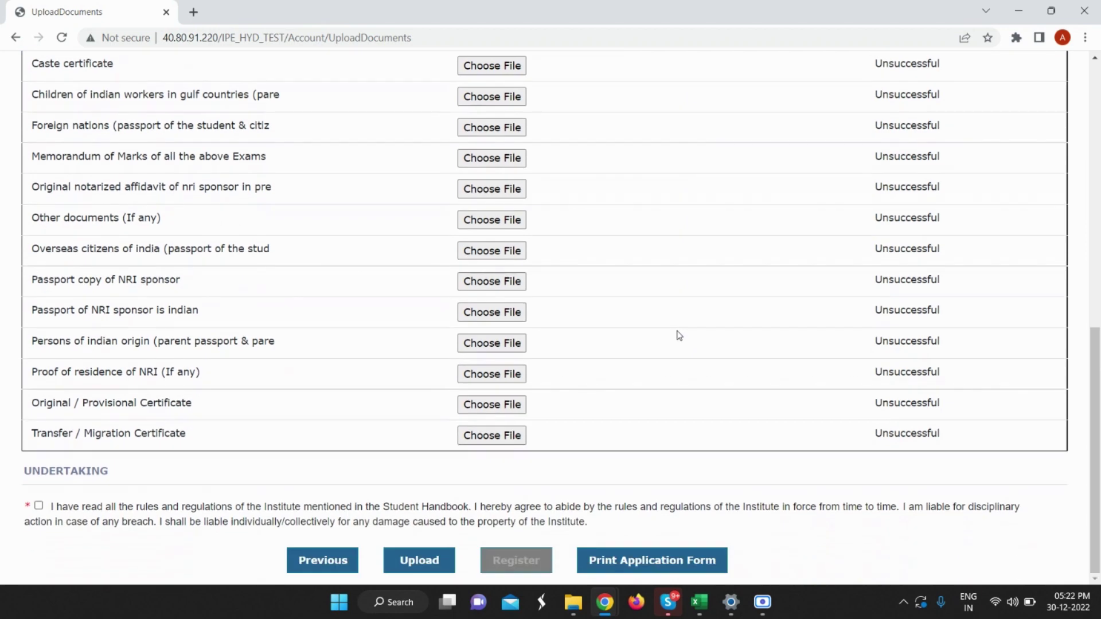
scroll(680, 336, "up", 6)
scroll(591, 370, "down", 6)
Upload all six selected documents and dismiss the data saved alert.
left_click(428, 565)
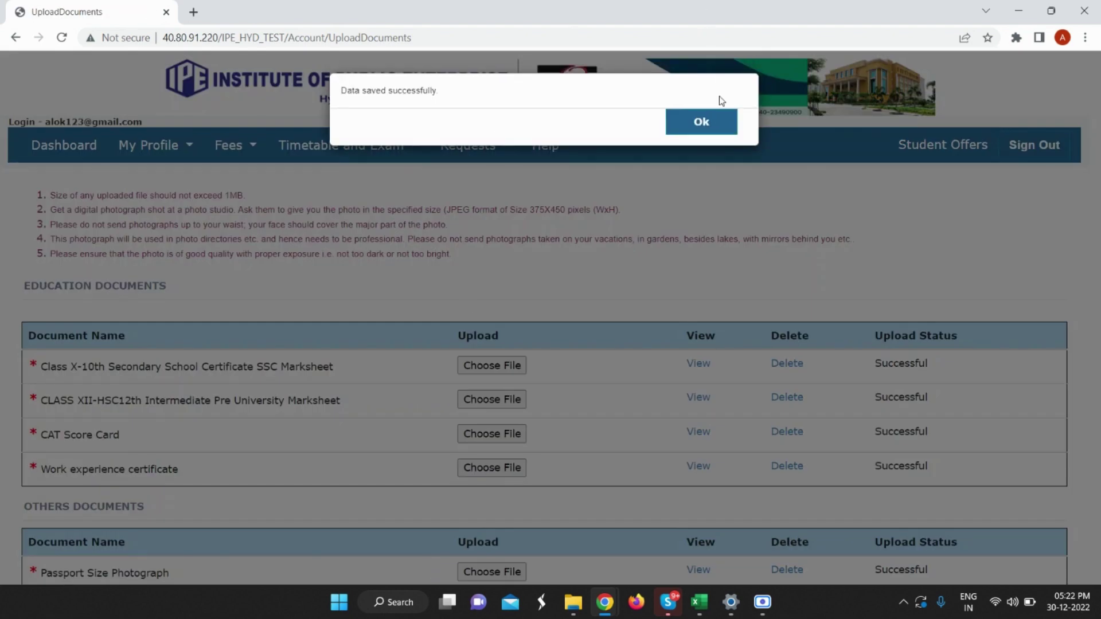
left_click(694, 123)
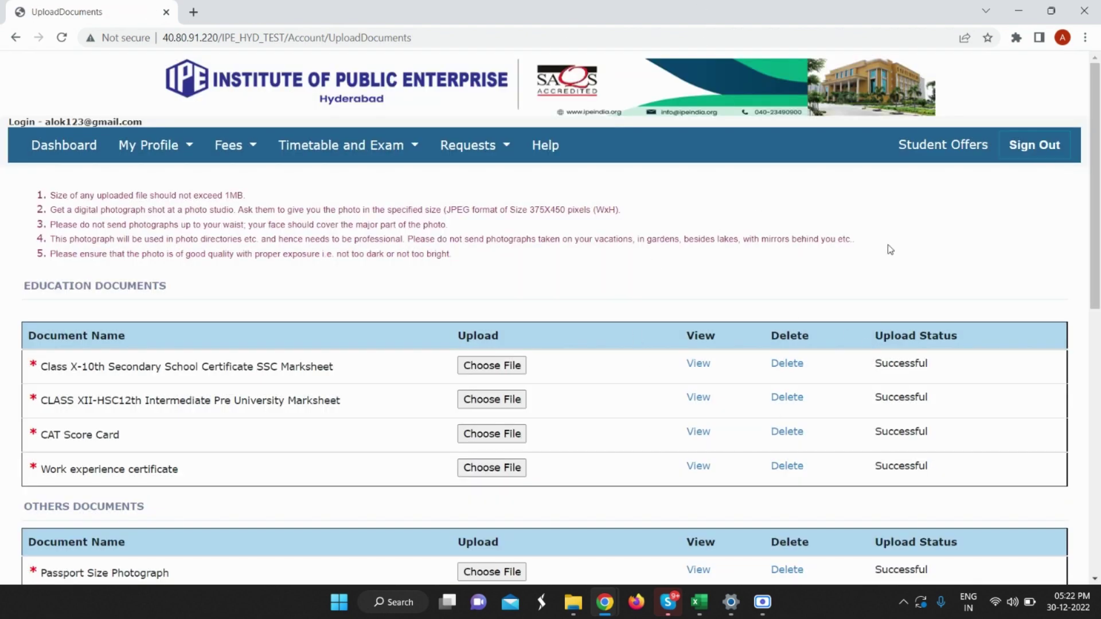
scroll(891, 250, "down", 2)
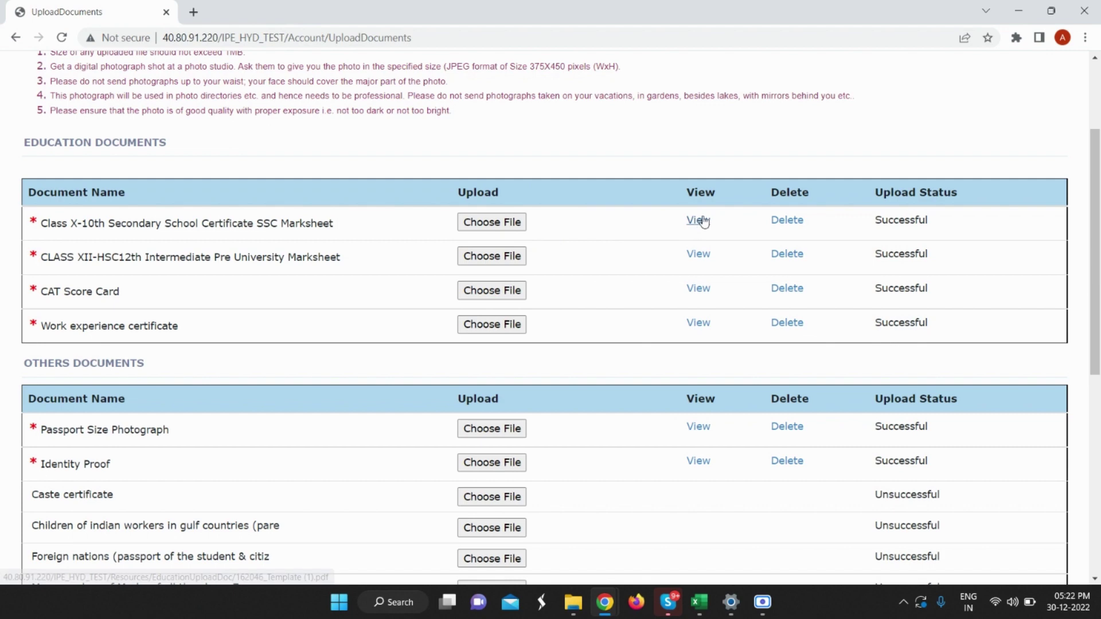
Check the uploaded passport size photograph, then close its preview tab.
left_click(700, 428)
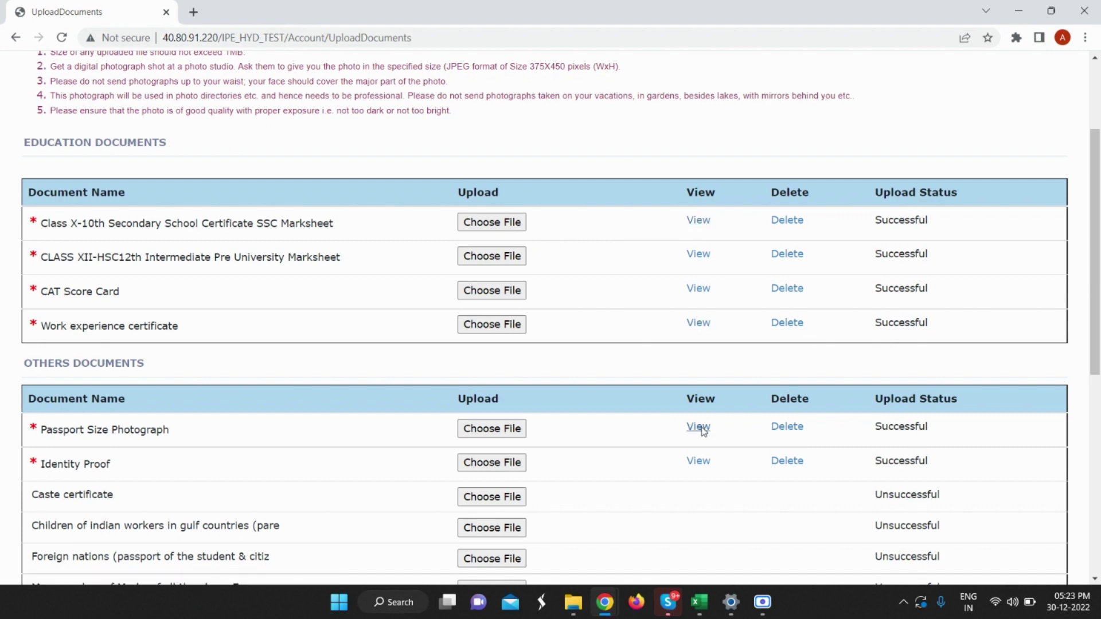
left_click(109, 7)
left_click(338, 13)
scroll(553, 283, "down", 8)
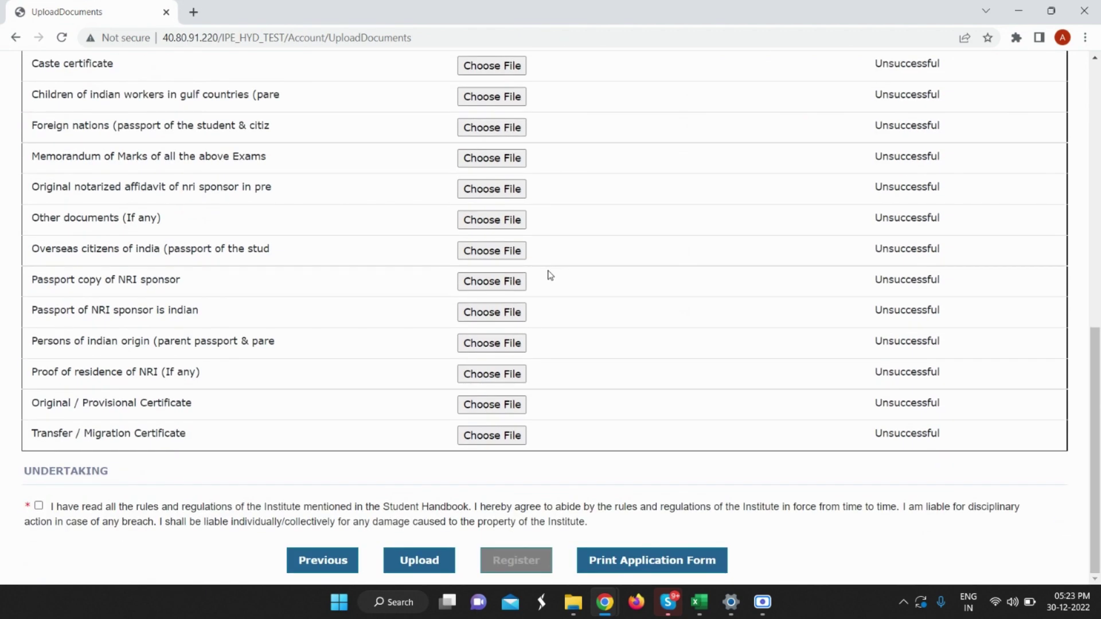
scroll(547, 269, "up", 2)
scroll(546, 271, "down", 2)
Scroll through the three-page printable registration form, then return to Upload Documents.
left_click(658, 569)
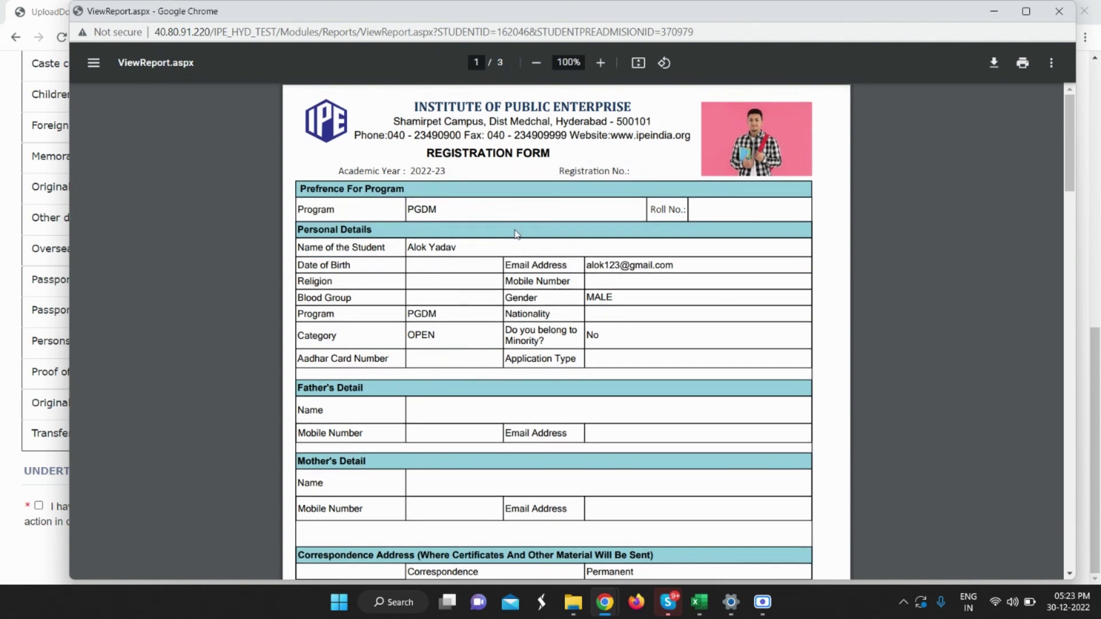
scroll(541, 222, "down", 1)
scroll(541, 223, "down", 2)
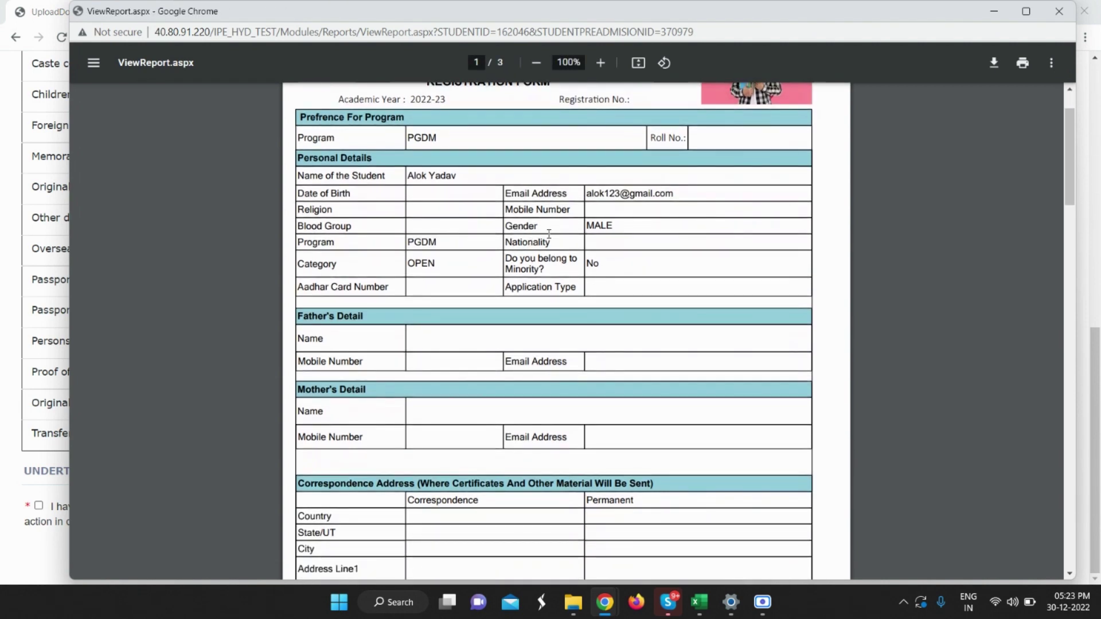
scroll(514, 194, "down", 3)
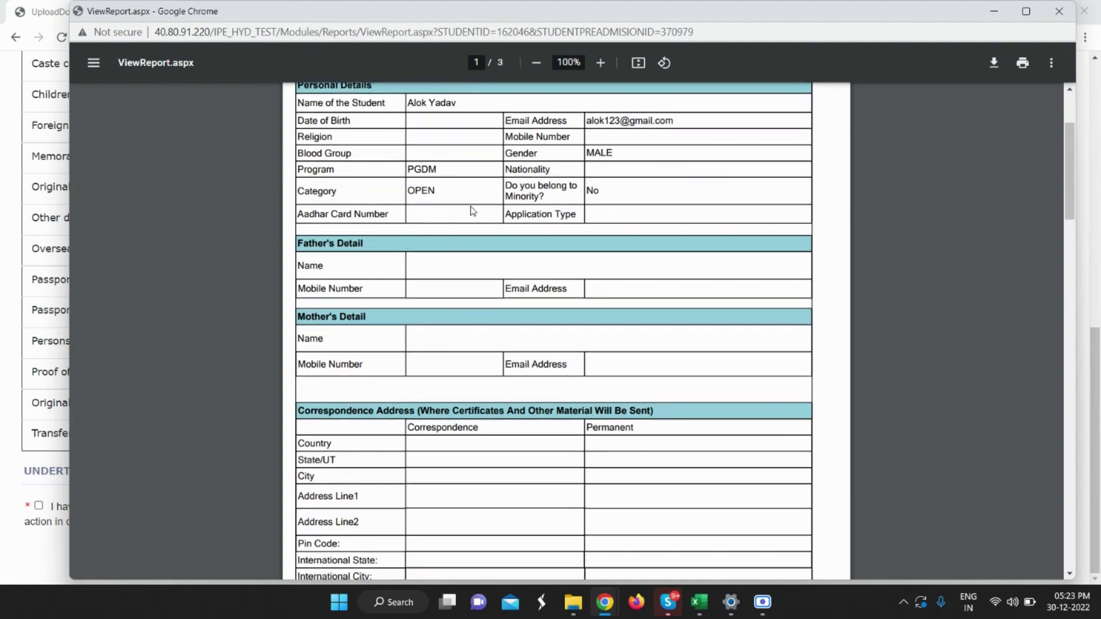
scroll(475, 213, "down", 3)
scroll(475, 213, "down", 4)
scroll(476, 187, "down", 15)
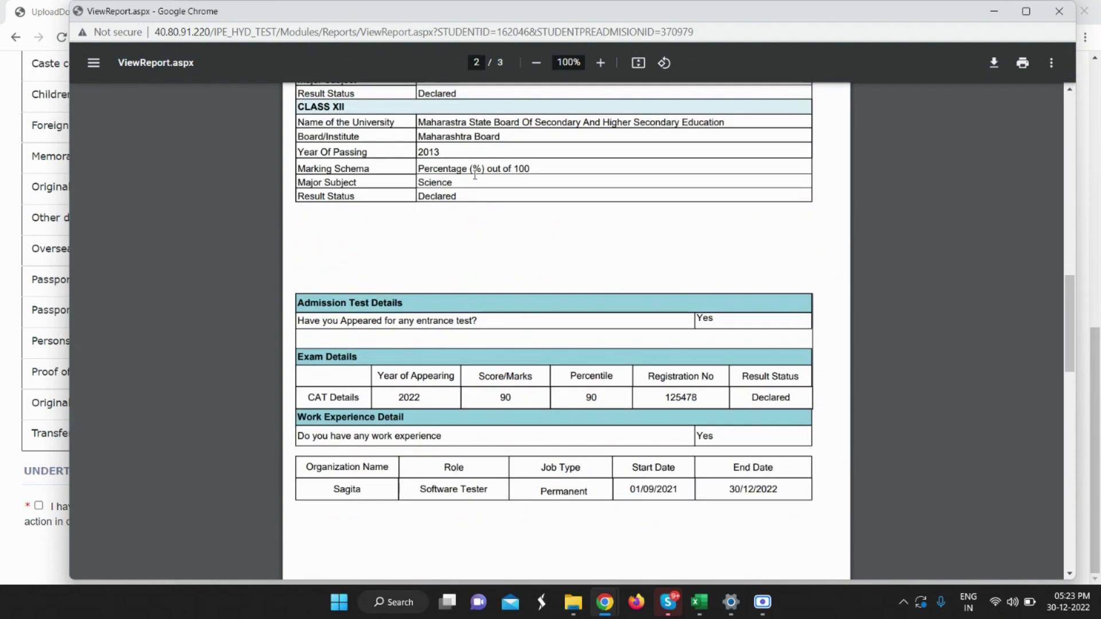
scroll(480, 188, "down", 9)
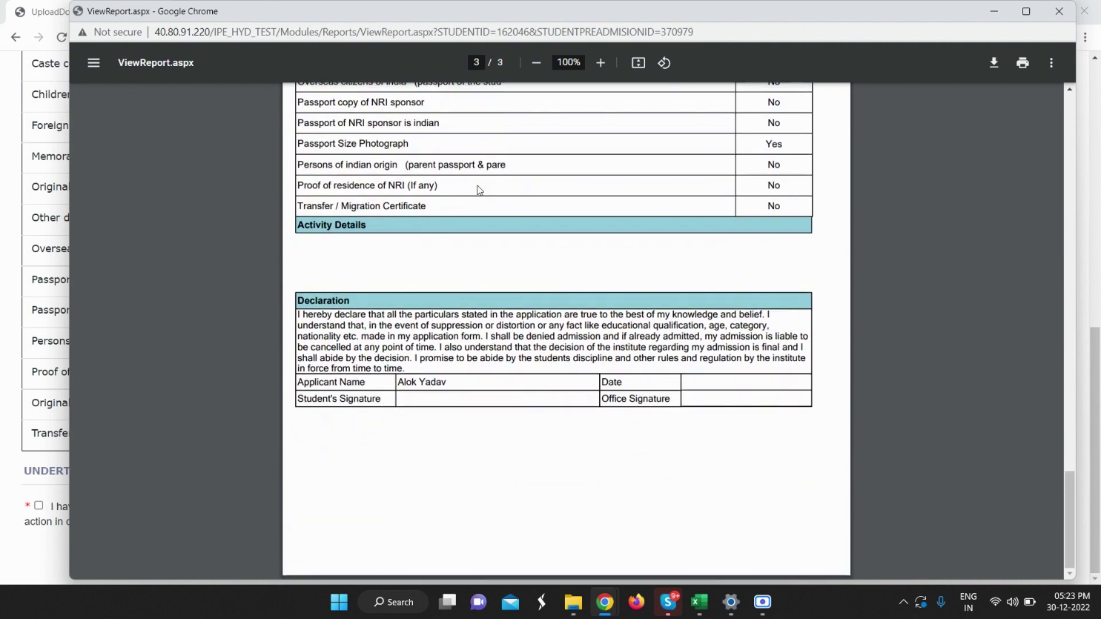
left_click(45, 181)
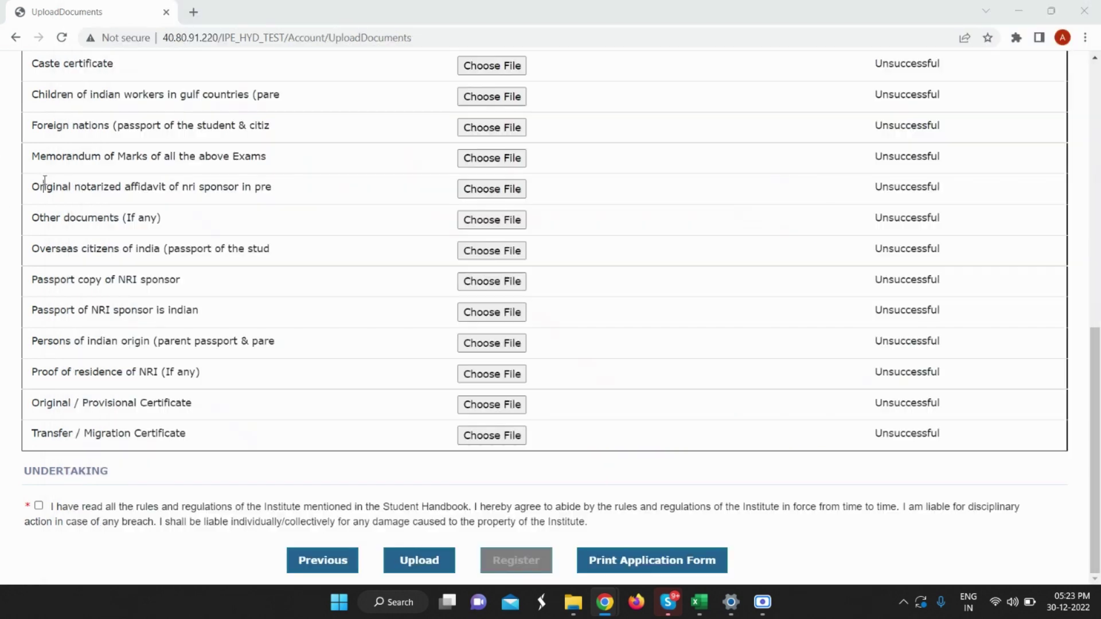
Go to Fees > Academic Fees for the 2022-23 PGDM payment details.
scroll(367, 238, "up", 5)
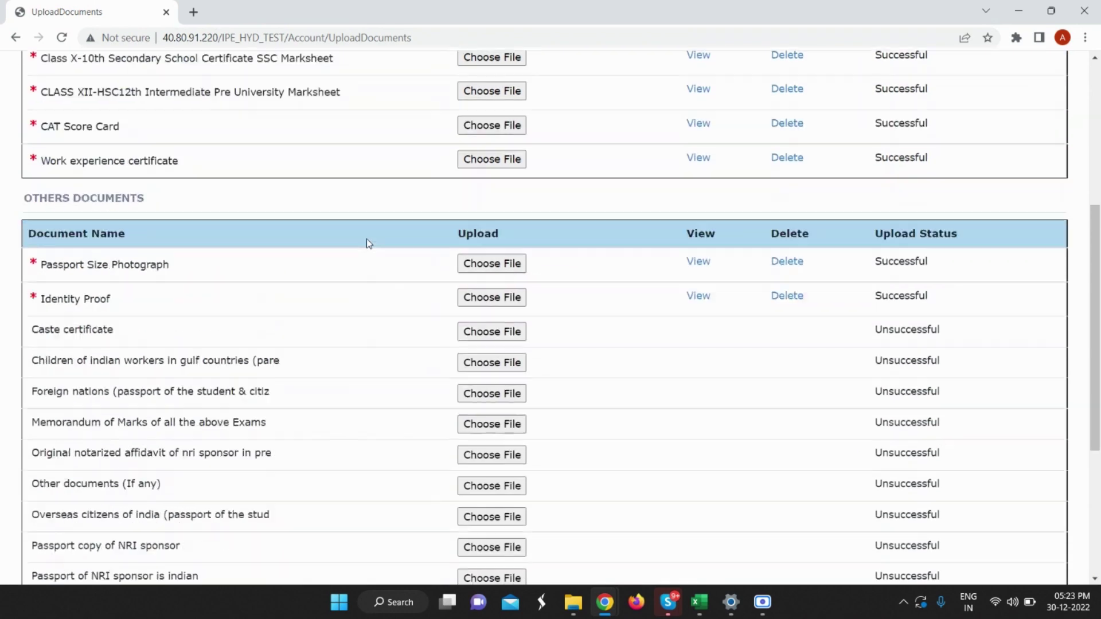
scroll(366, 239, "up", 4)
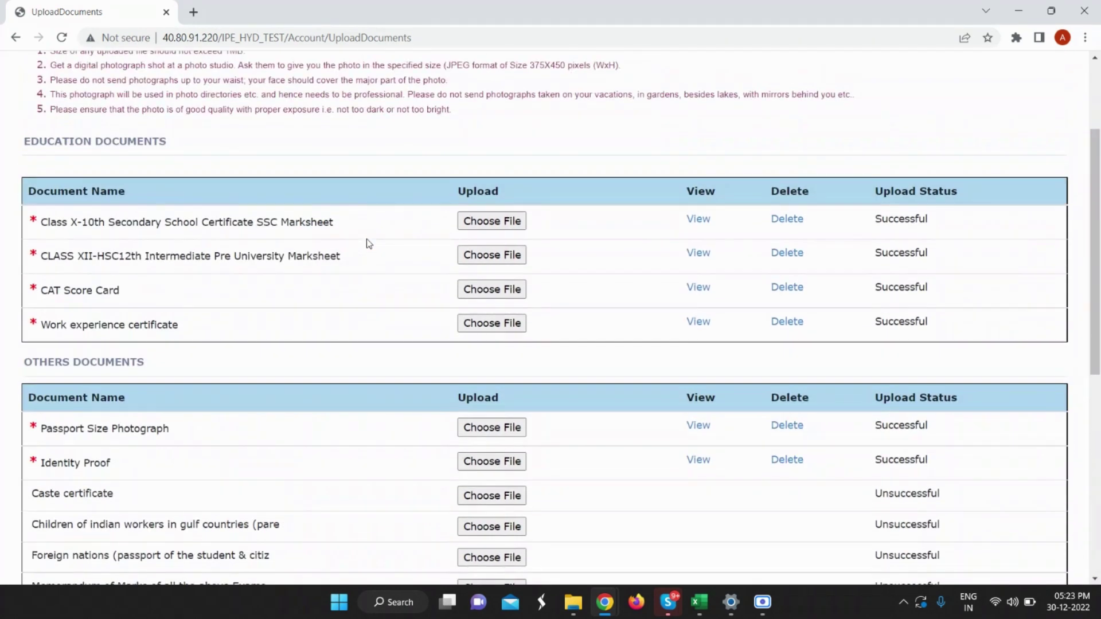
scroll(366, 238, "up", 2)
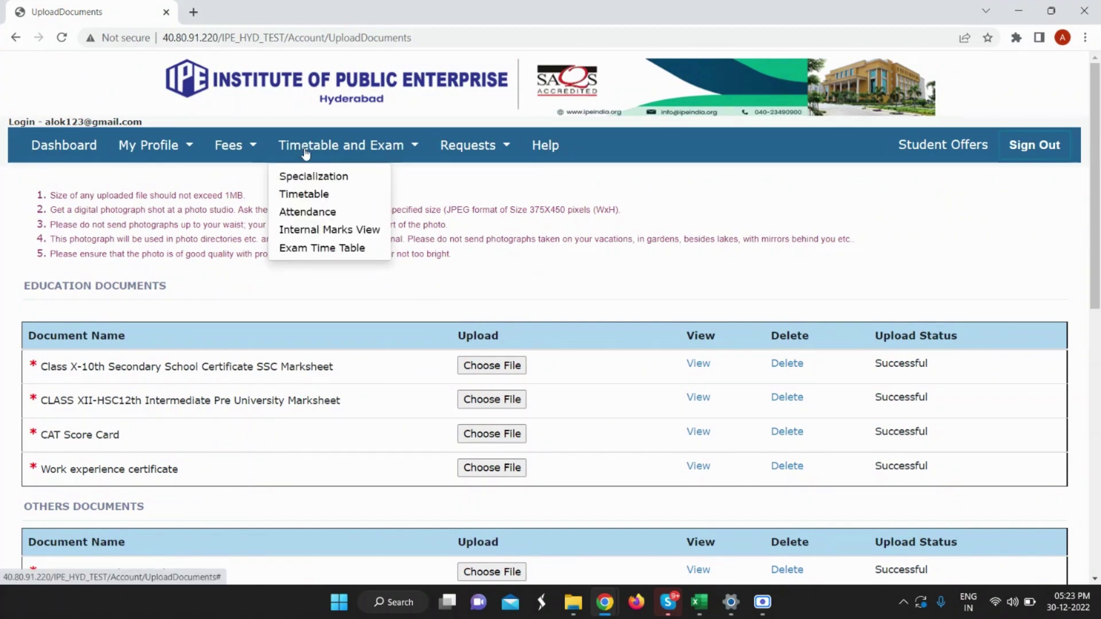
mouse_move(240, 154)
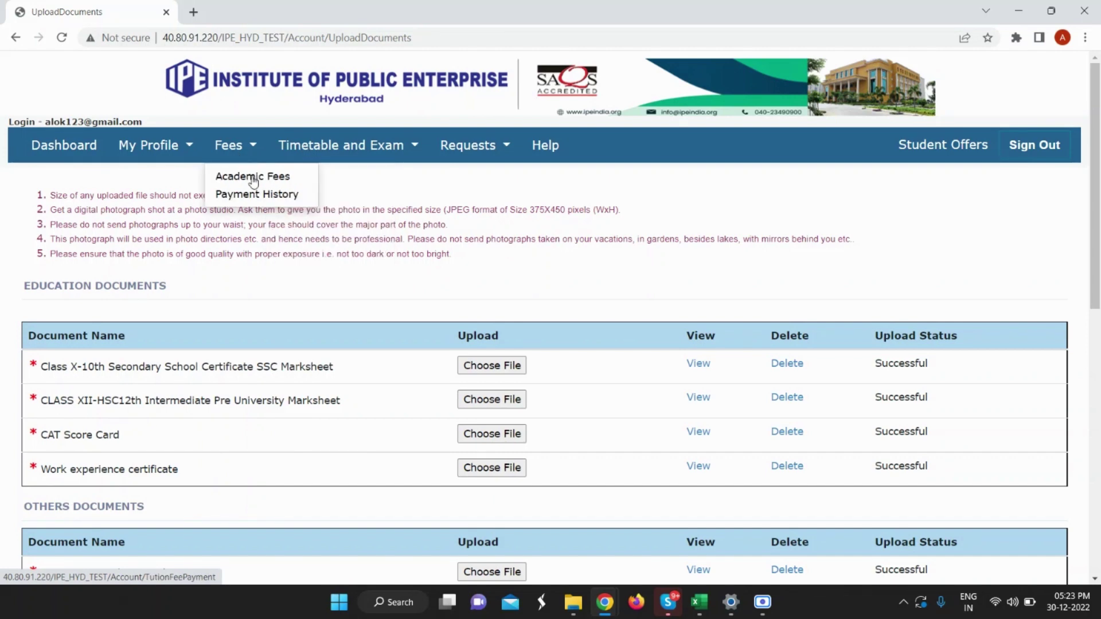
left_click(254, 183)
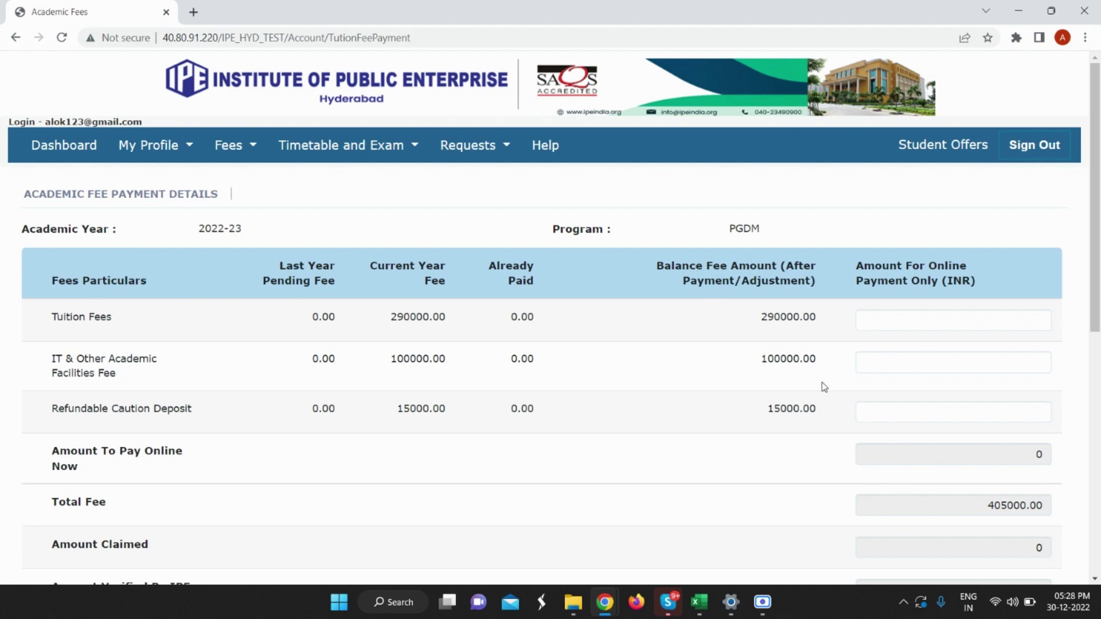
Enter 10000 as Tuition Fees, set row 1 mode to Online, and fill the total amount.
double_click(1039, 454)
left_click(1019, 323)
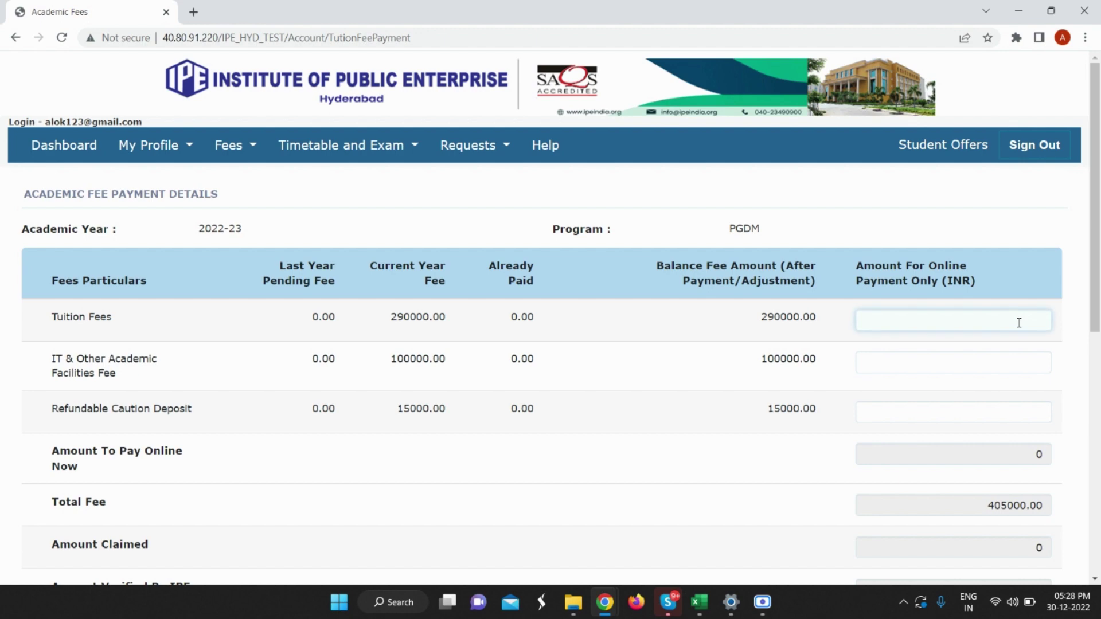
type("10000")
scroll(446, 345, "down", 3)
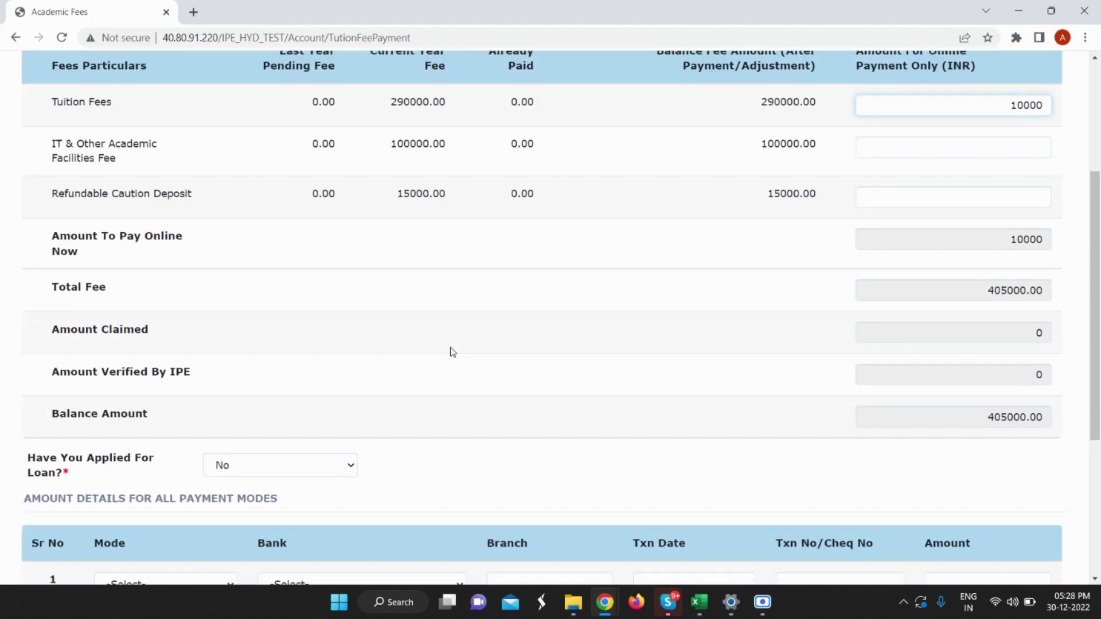
scroll(459, 359, "down", 2)
scroll(457, 359, "up", 1)
scroll(344, 353, "down", 3)
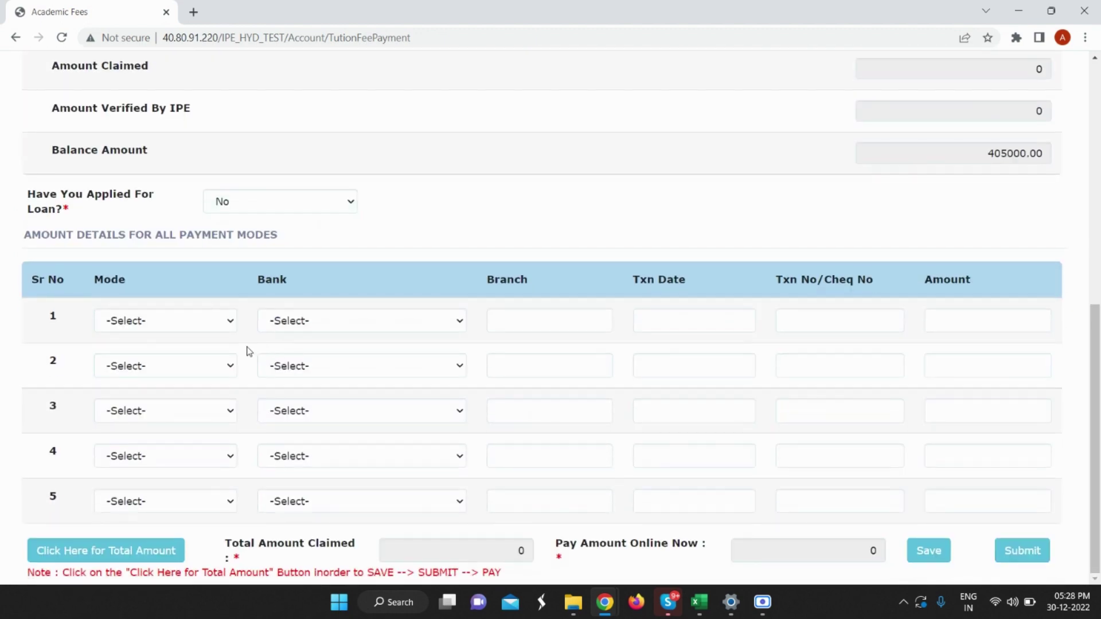
left_click(193, 325)
left_click(171, 378)
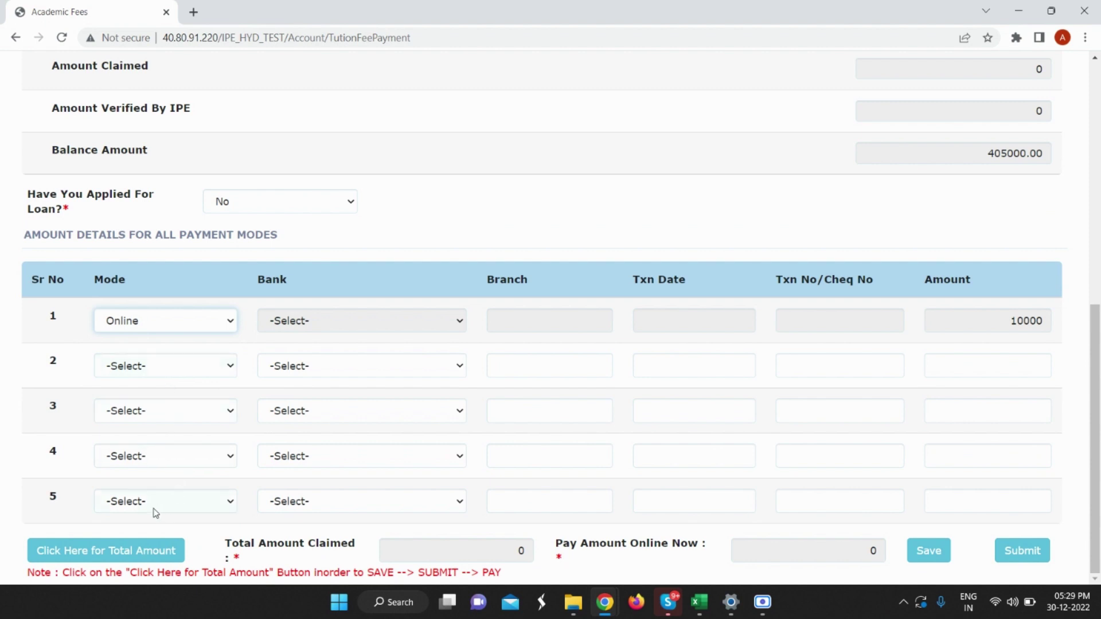
left_click(128, 553)
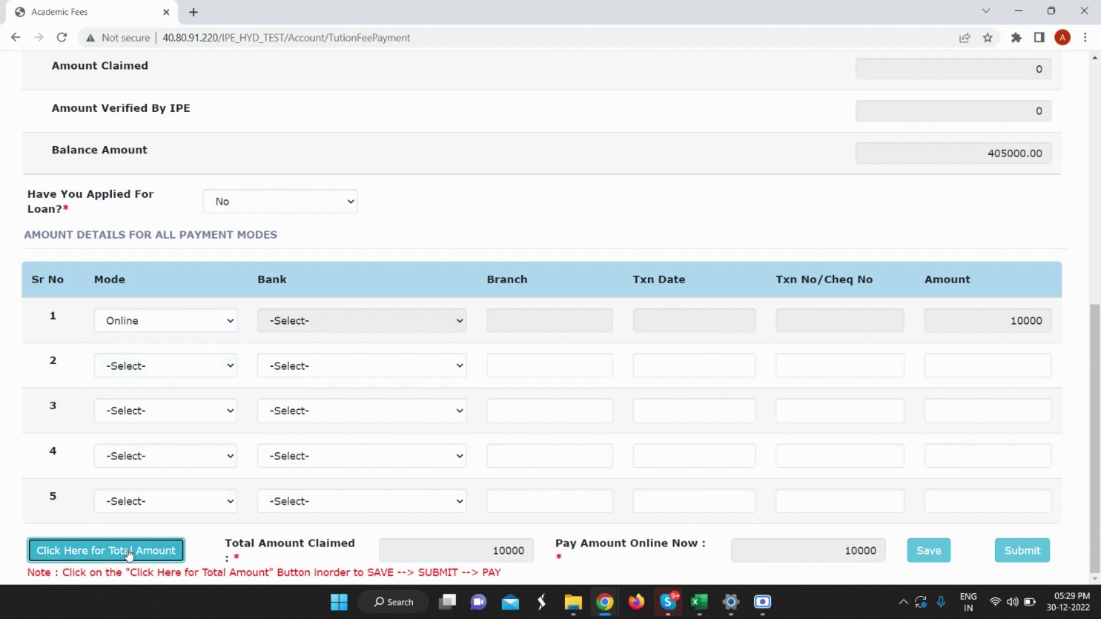
Save the 10000 tuition fee payment details and dismiss the confirmation.
left_click(933, 551)
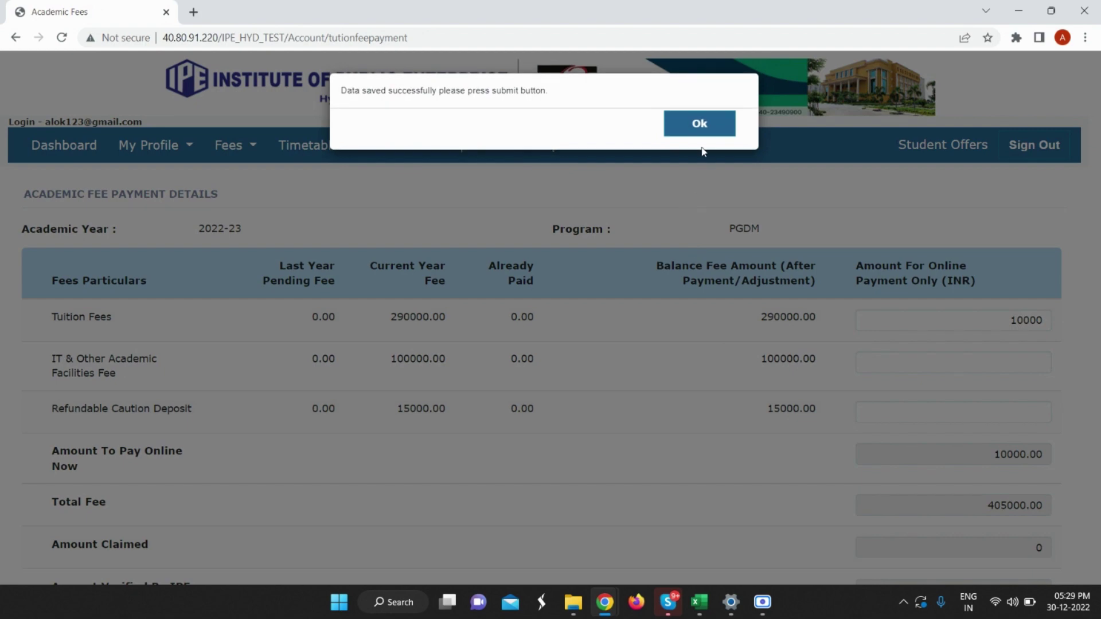
left_click(700, 122)
scroll(678, 234, "down", 2)
scroll(678, 233, "down", 5)
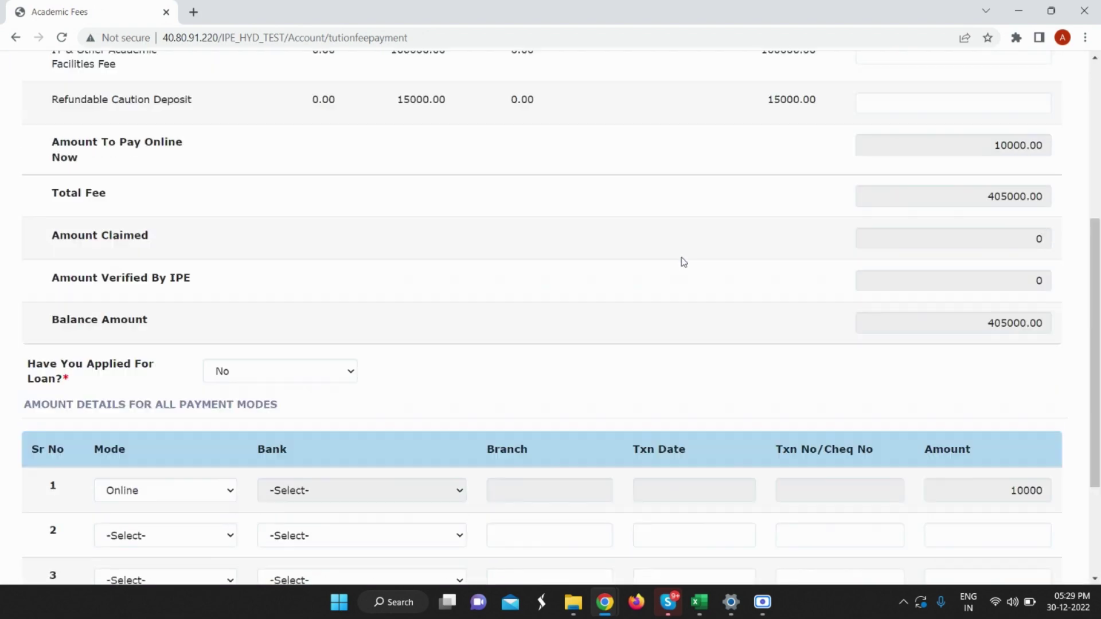
scroll(683, 258, "up", 1)
scroll(803, 333, "down", 2)
scroll(918, 413, "up", 2)
scroll(1003, 505, "down", 4)
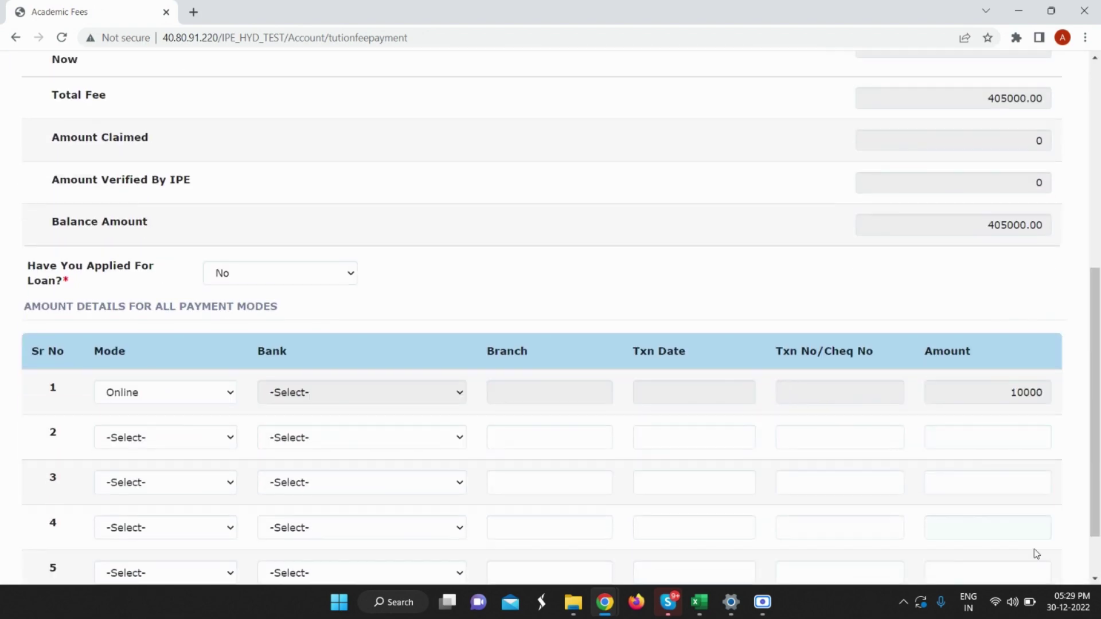
scroll(975, 459, "up", 1)
scroll(969, 447, "down", 2)
scroll(974, 460, "down", 1)
Submit the saved fee payment and proceed to Pay Now through HDFC.
left_click(1022, 550)
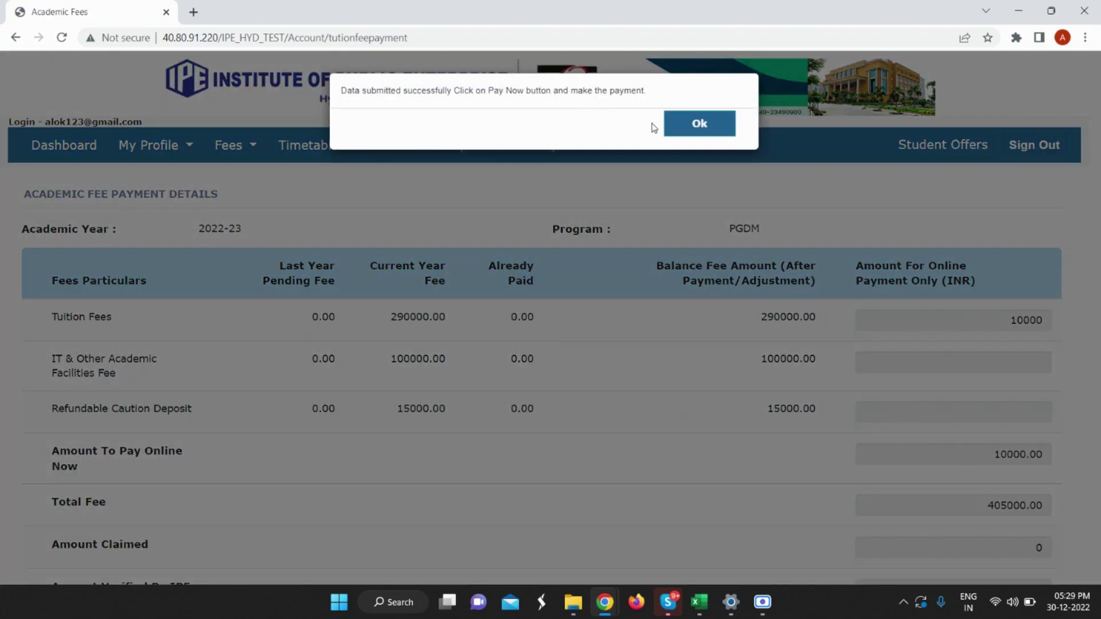
left_click(691, 128)
scroll(612, 312, "down", 8)
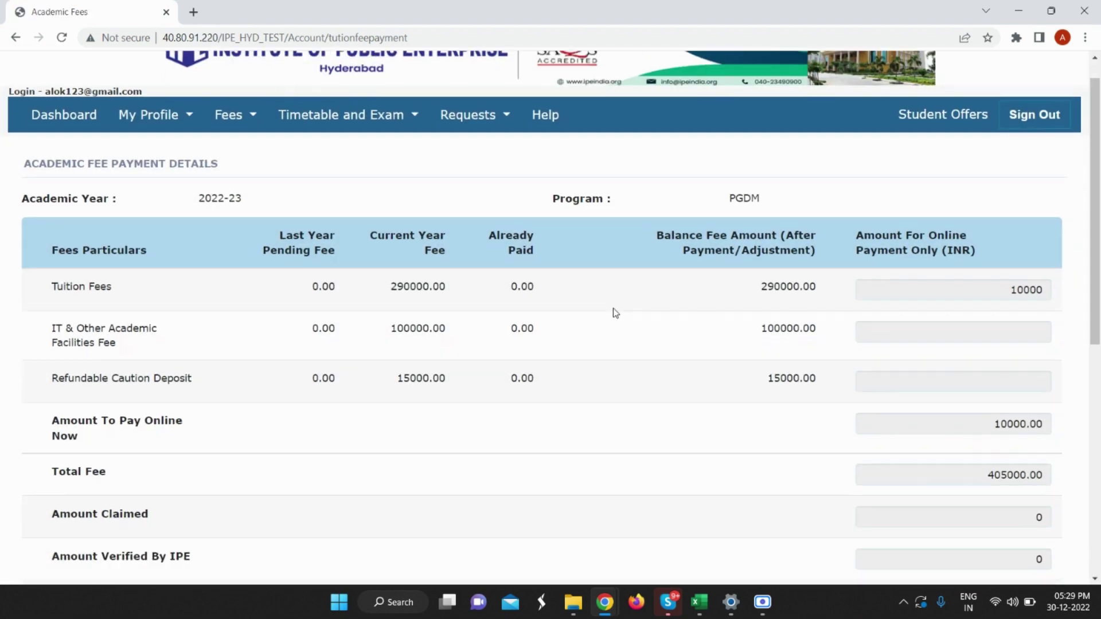
scroll(566, 264, "down", 1)
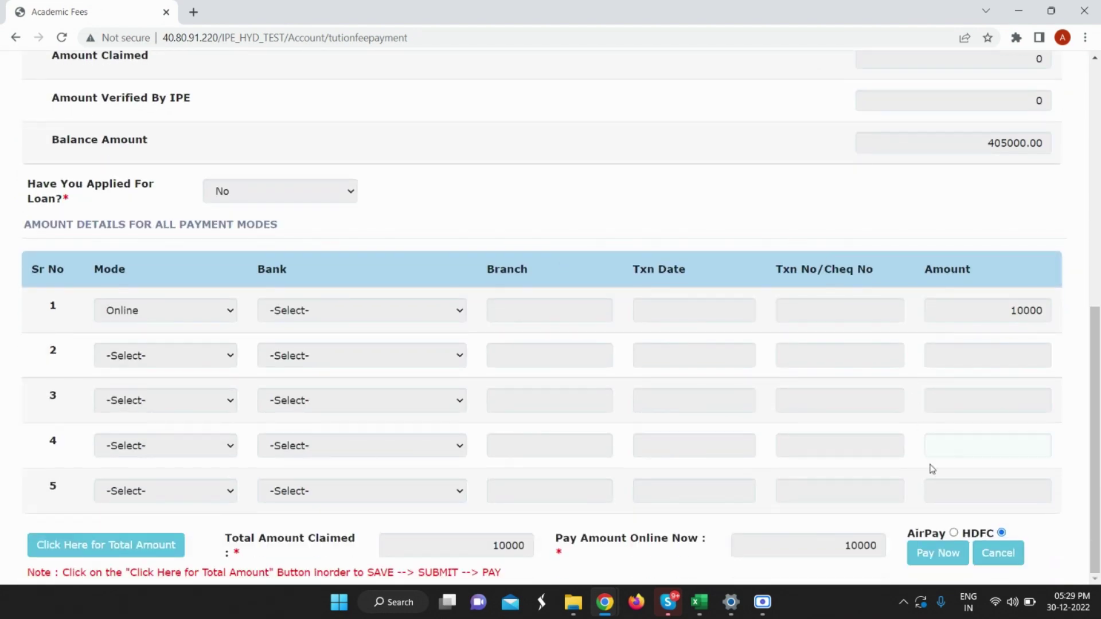
left_click(945, 562)
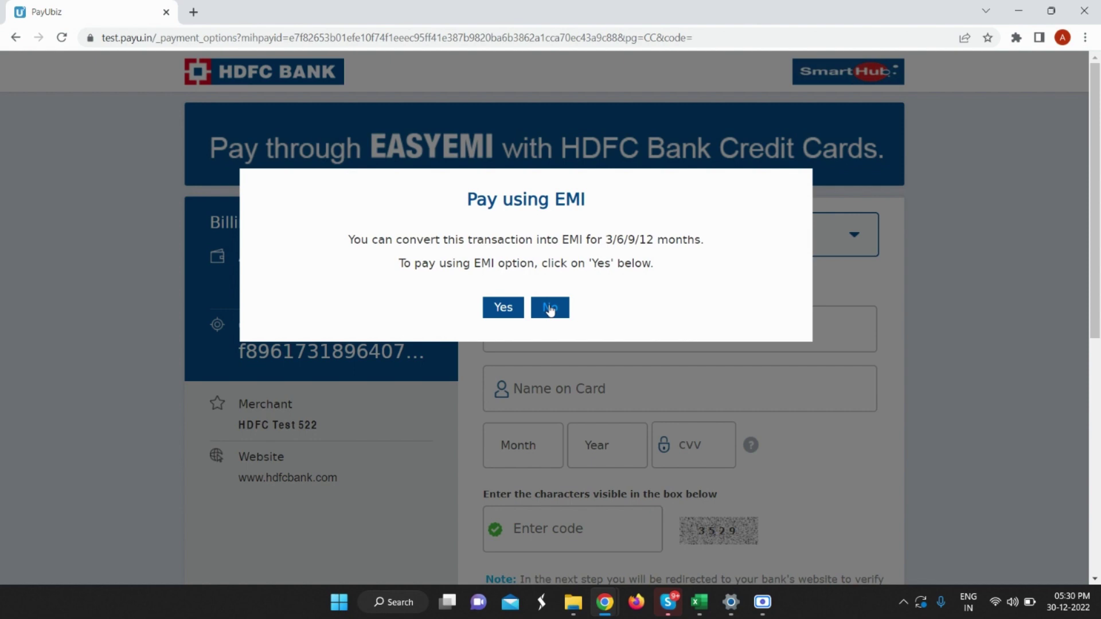
Decline the EMI offer and choose HDFC BANK CREDIT CARD as payment method.
left_click(551, 310)
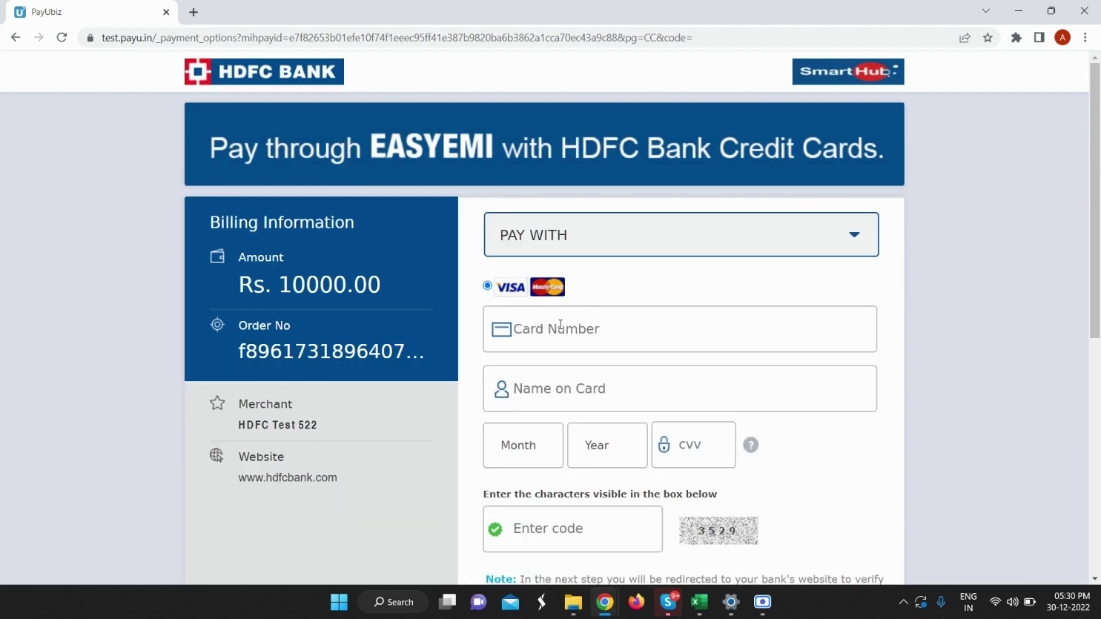
left_click(686, 238)
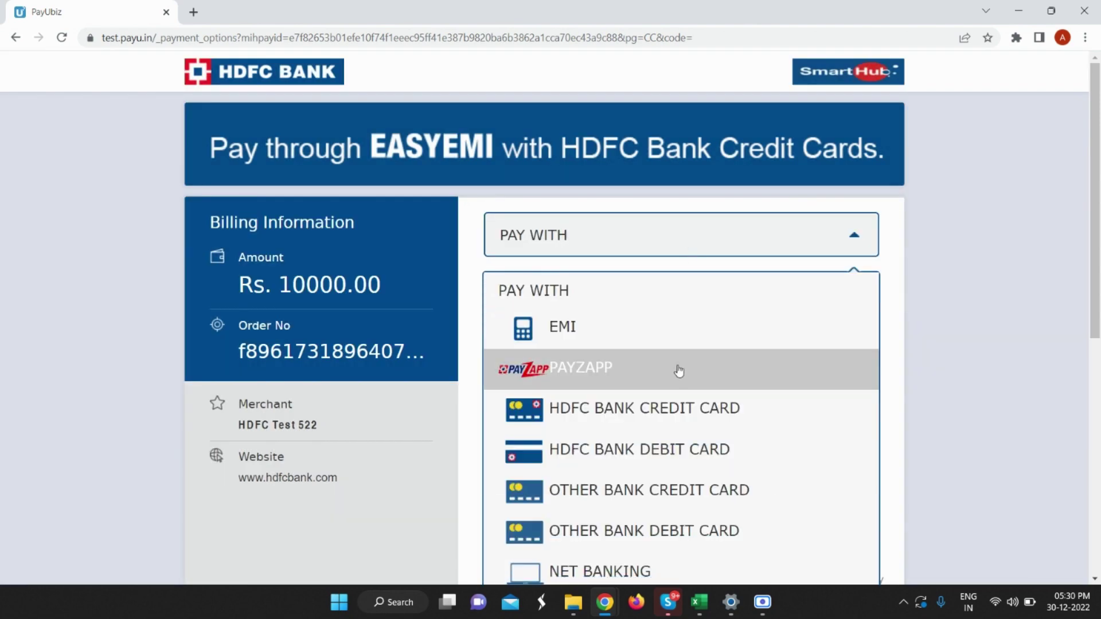
left_click(649, 407)
scroll(678, 344, "down", 3)
scroll(631, 287, "up", 3)
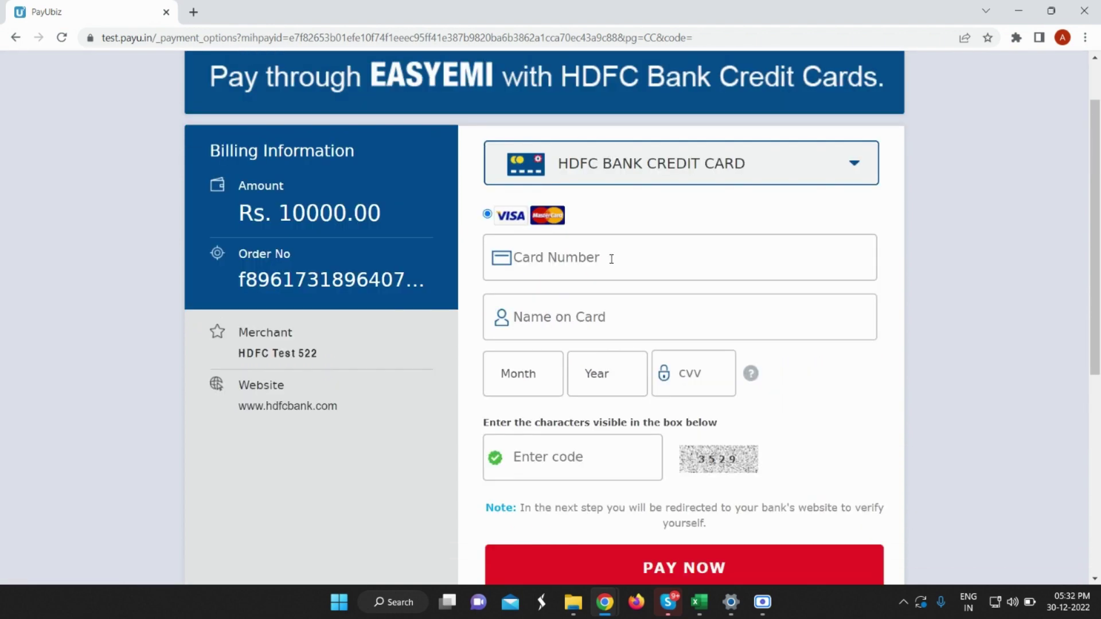
Enter the test card number and cardholder's name, with expiry December 2022.
left_click(611, 259)
type("5123 4567 ")
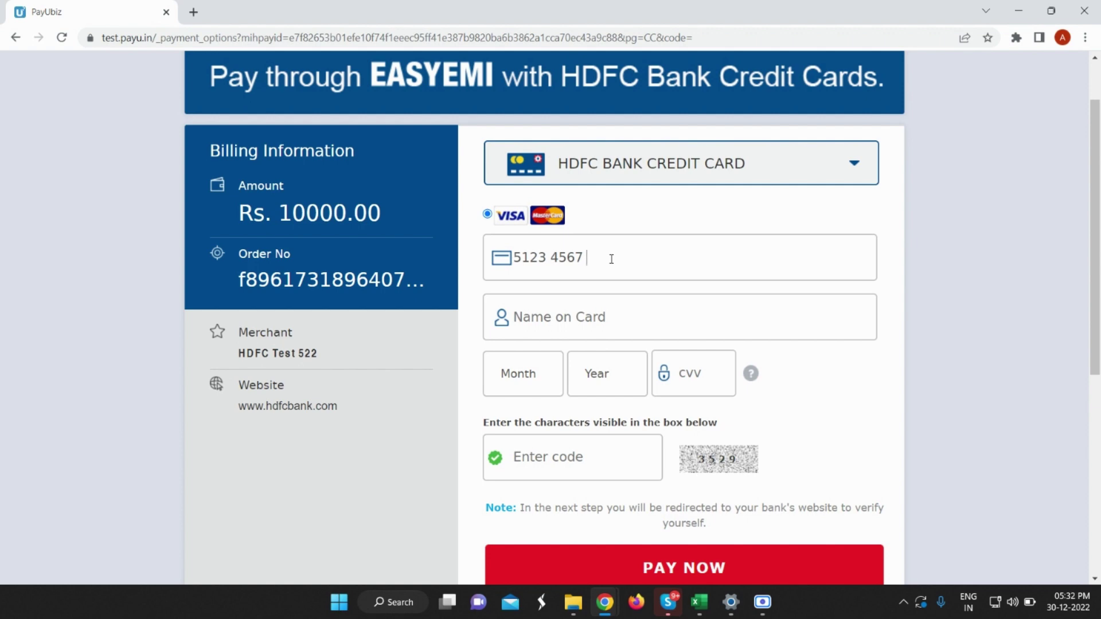
type("8901 2346")
left_click(592, 297)
type("Alok")
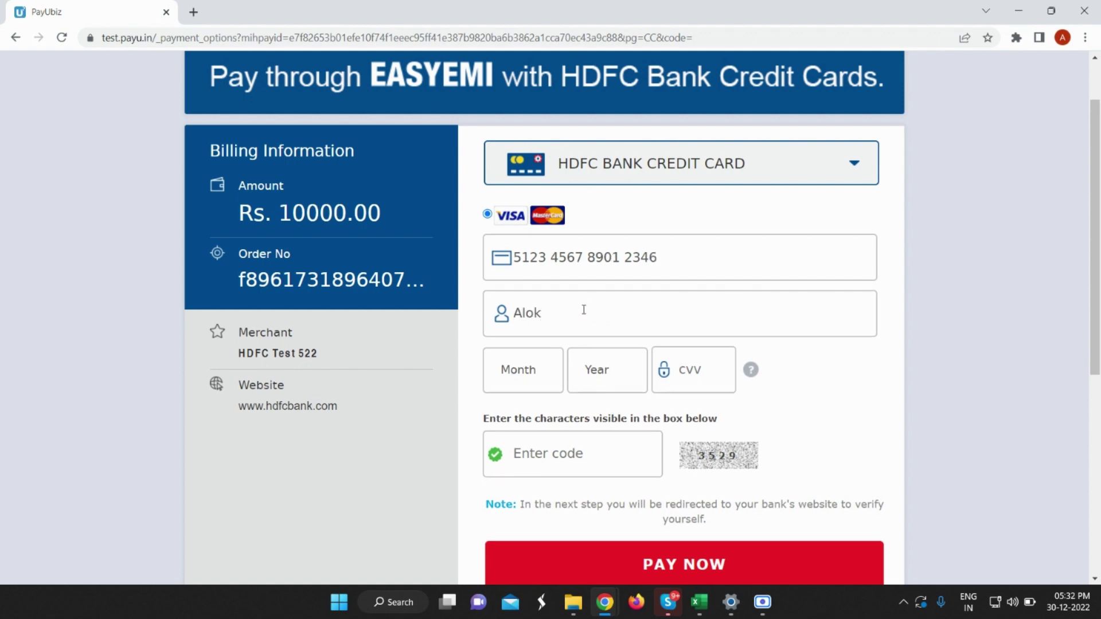
left_click(523, 374)
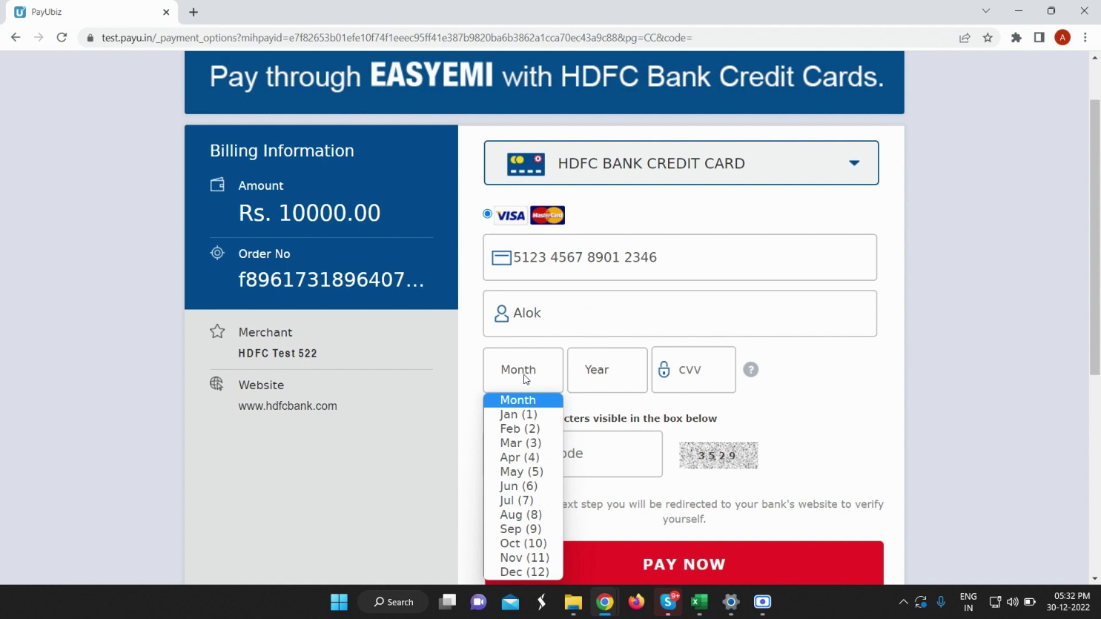
left_click(522, 573)
left_click(615, 374)
left_click(615, 83)
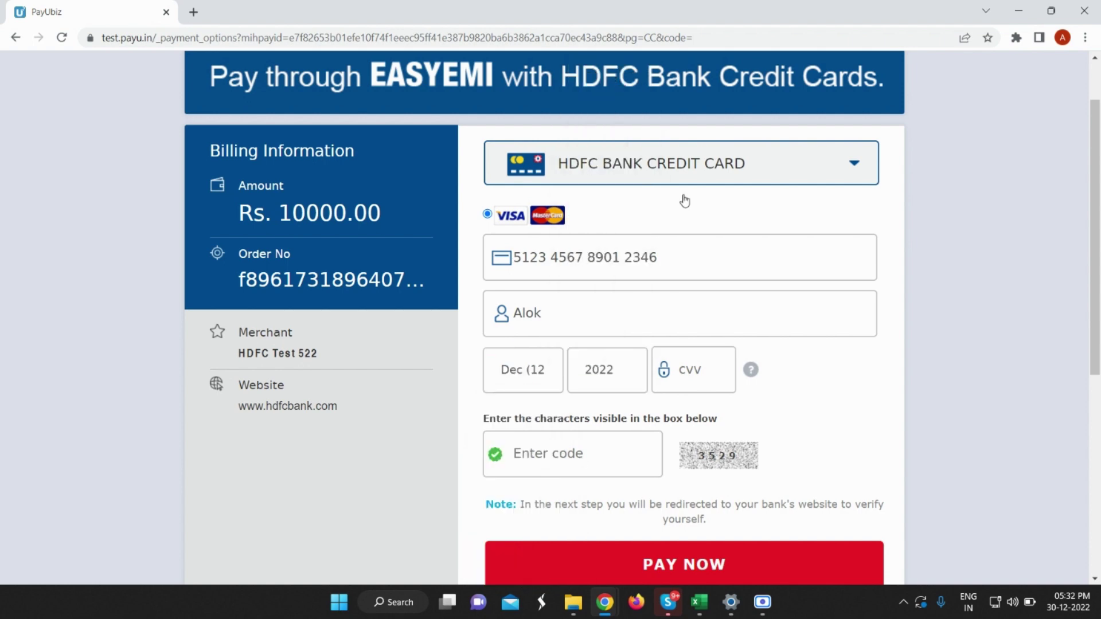
Enter the card's CVV and the captcha code, then submit the payment.
left_click(709, 399)
type("123")
left_click(547, 457)
type("3529")
left_click(582, 562)
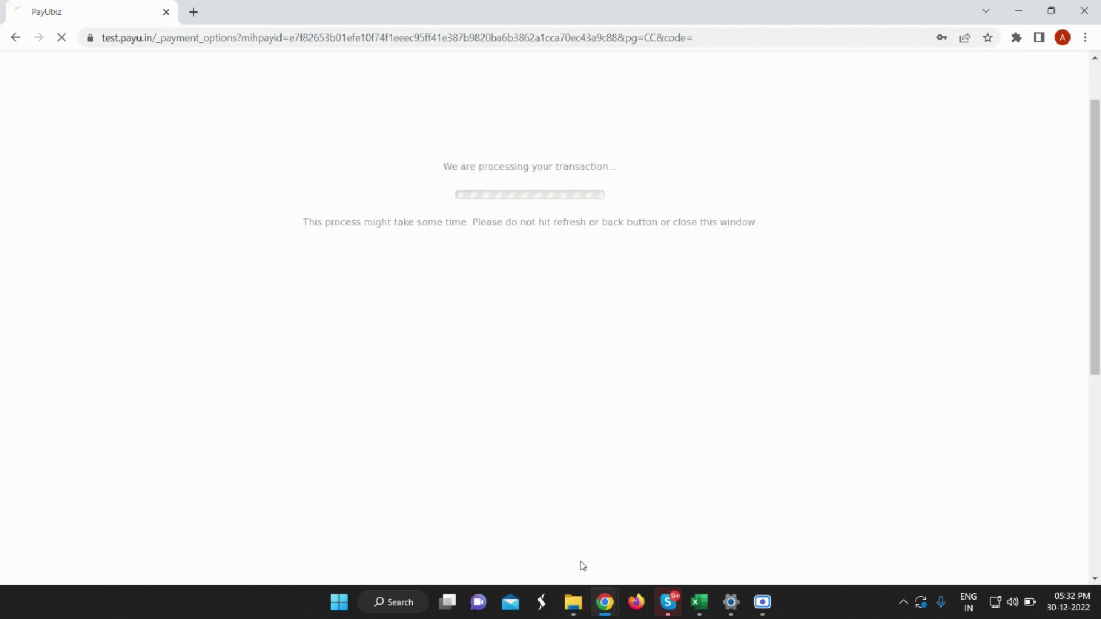
Enter the one-time password and confirm the 10000 tuition fee payment.
left_click(516, 208)
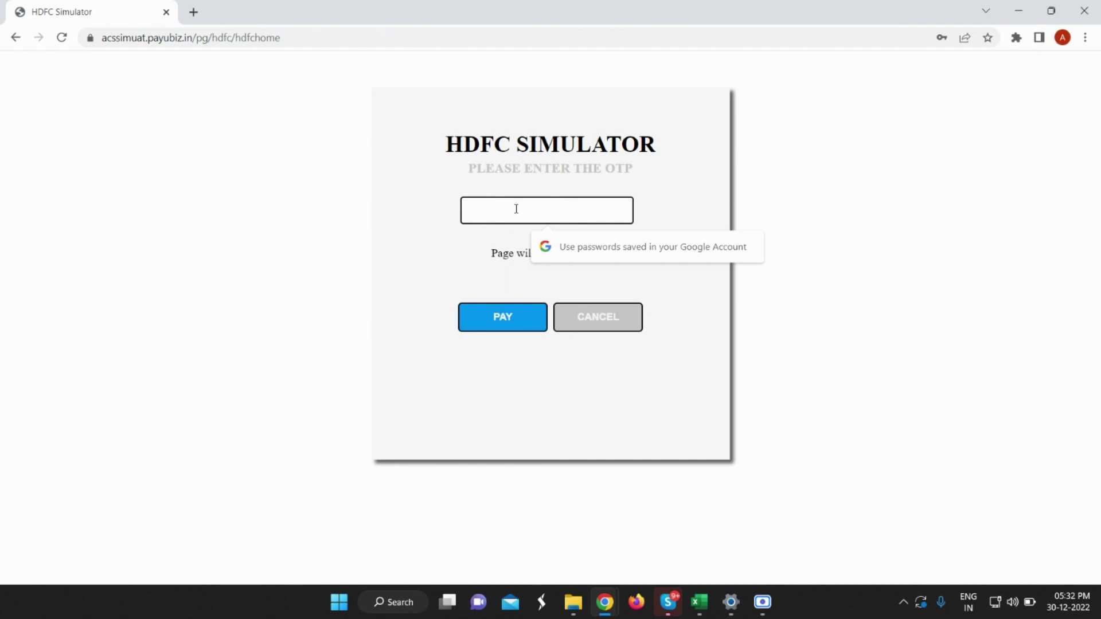
type("123")
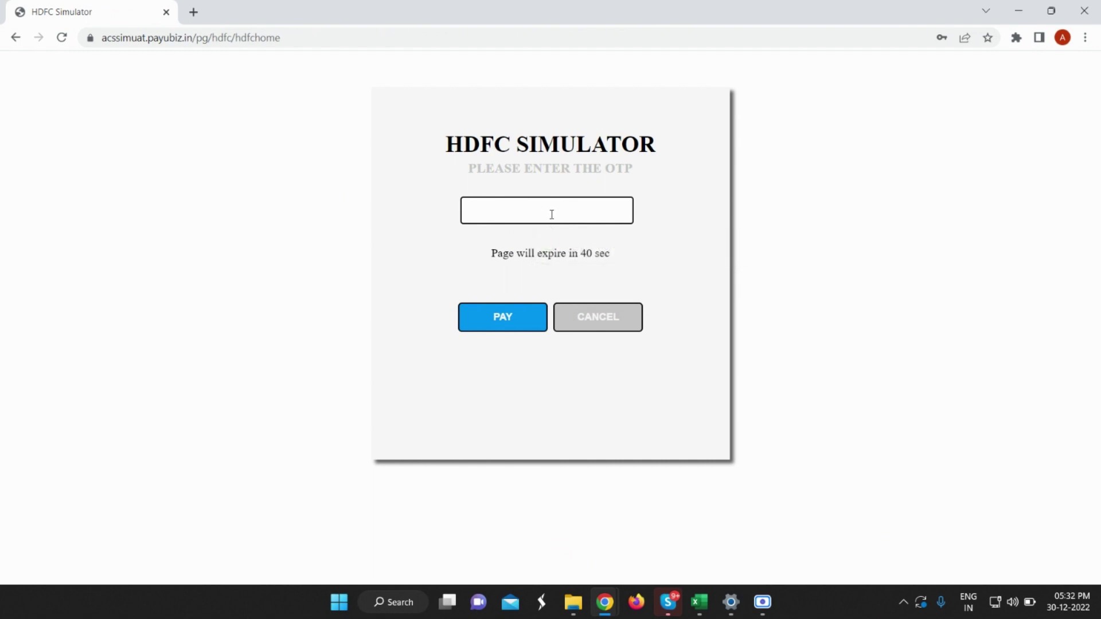
left_click(552, 215)
type("123")
left_click(504, 325)
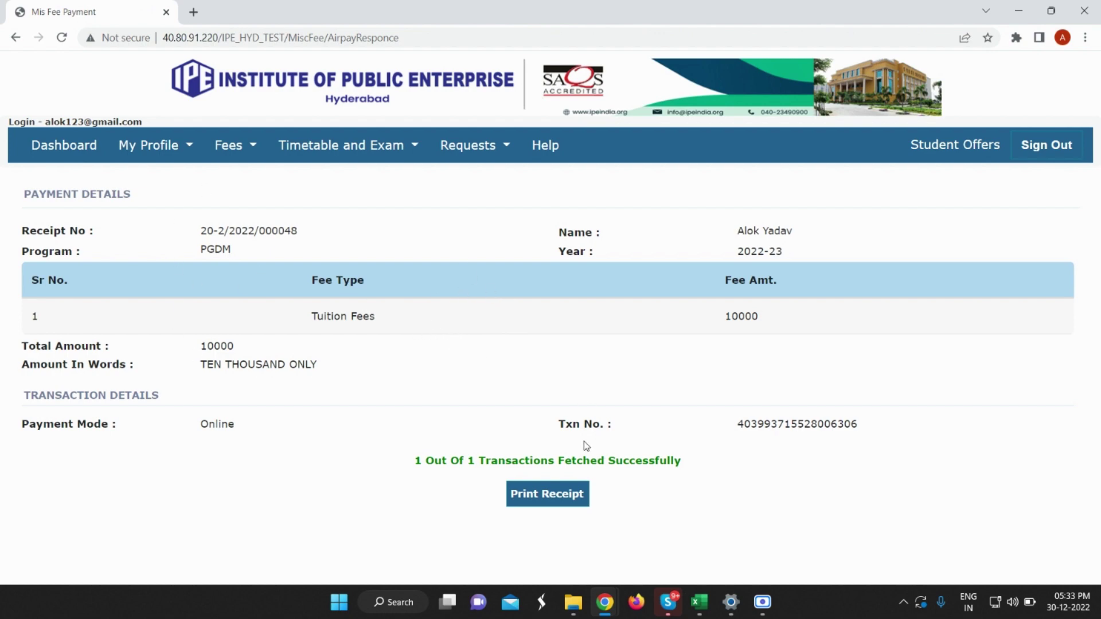
left_click(568, 500)
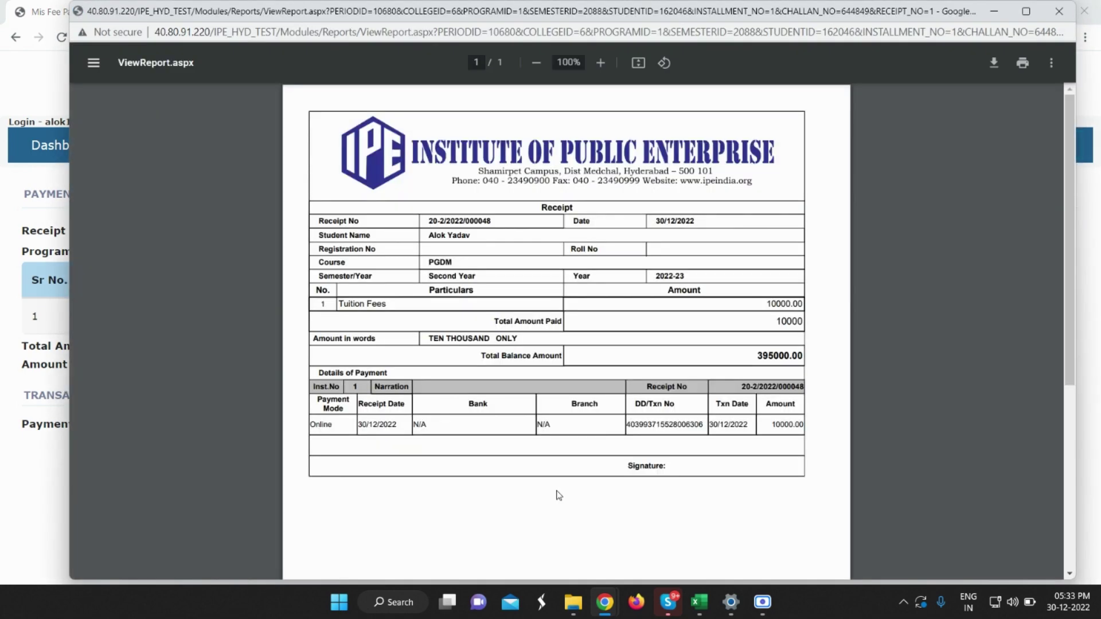
scroll(471, 354, "down", 1)
scroll(496, 322, "up", 2)
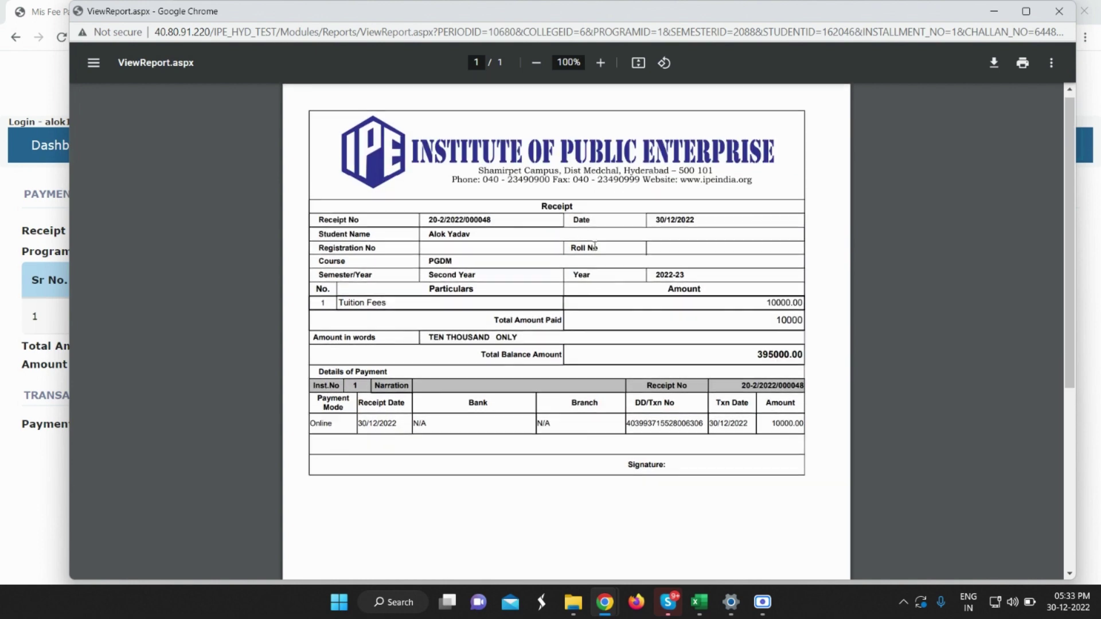
scroll(591, 264, "down", 3)
scroll(591, 261, "up", 3)
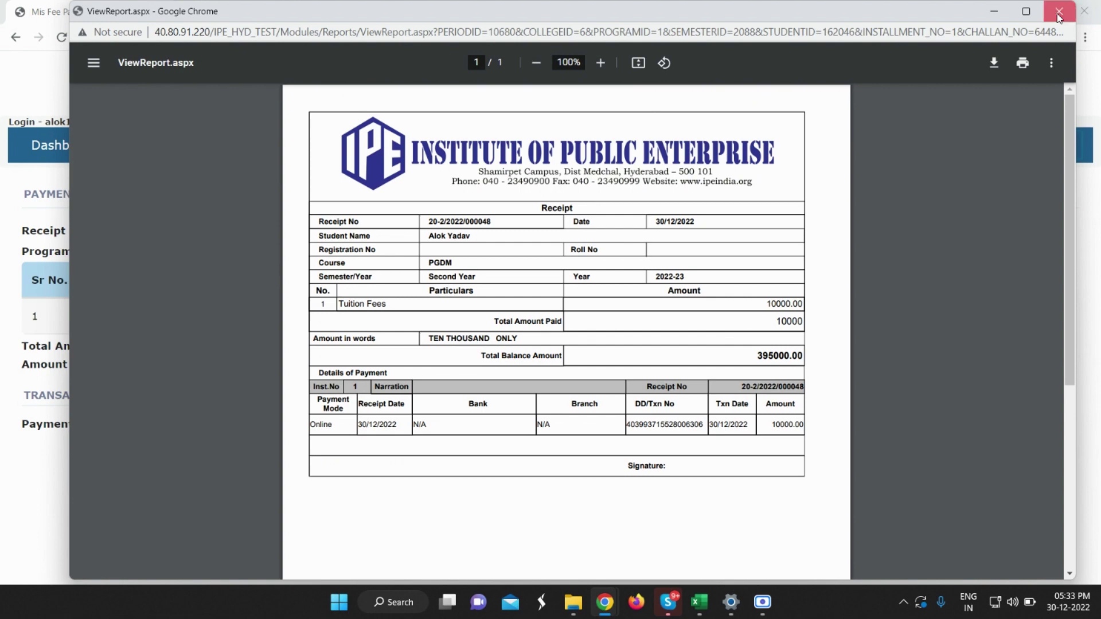
left_click(1059, 11)
mouse_move(310, 158)
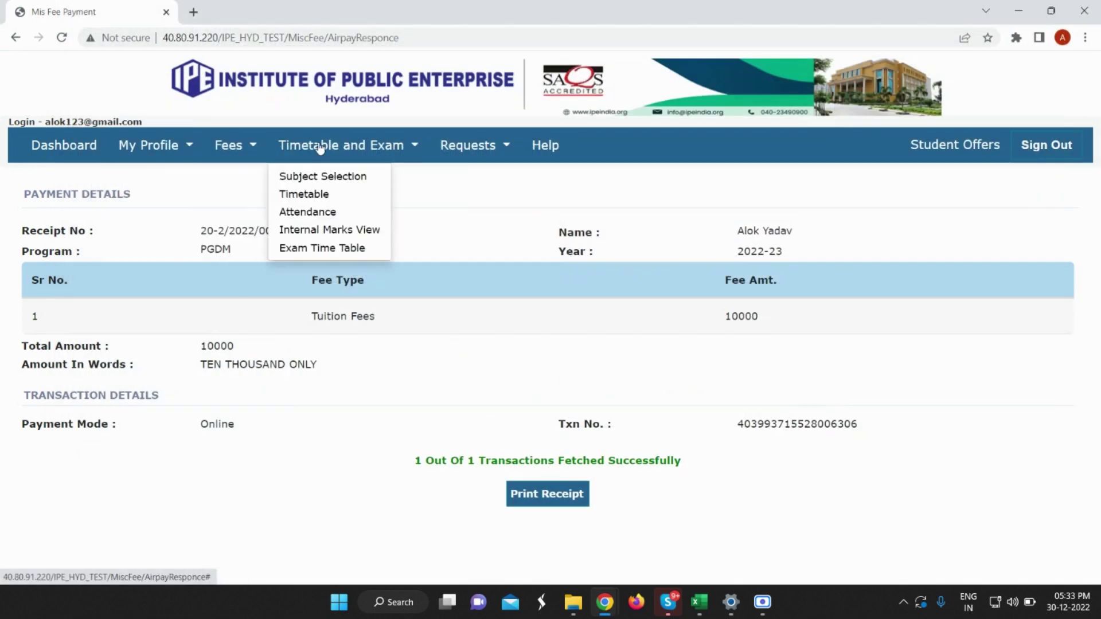
mouse_move(260, 141)
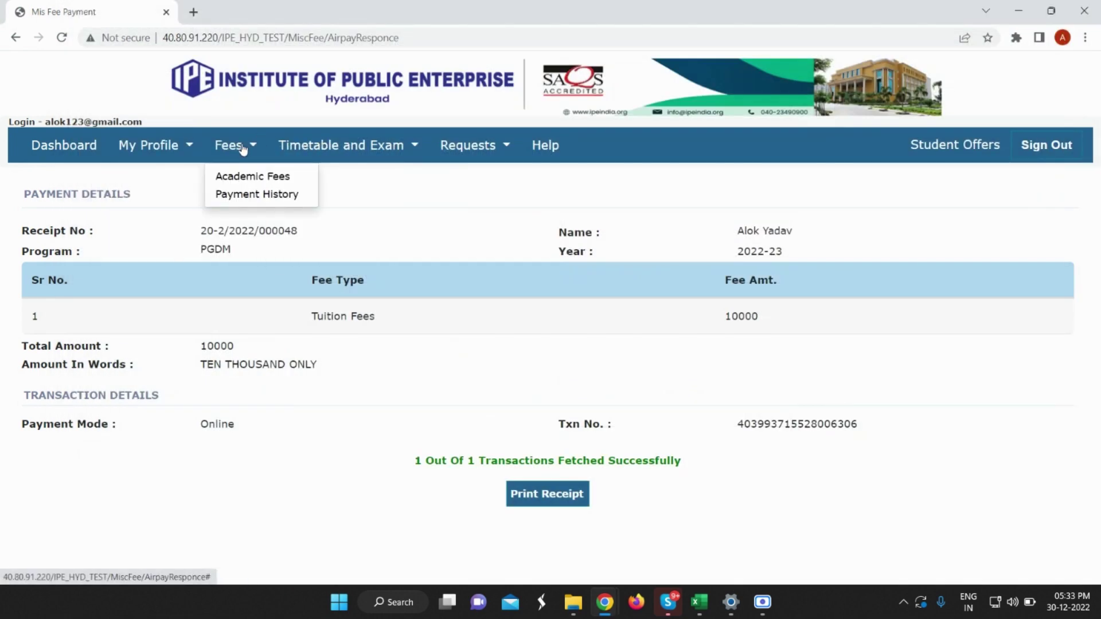
Open Academic Fees and review 10000 paid, 280000 tuition balance and 395000 overall.
left_click(250, 181)
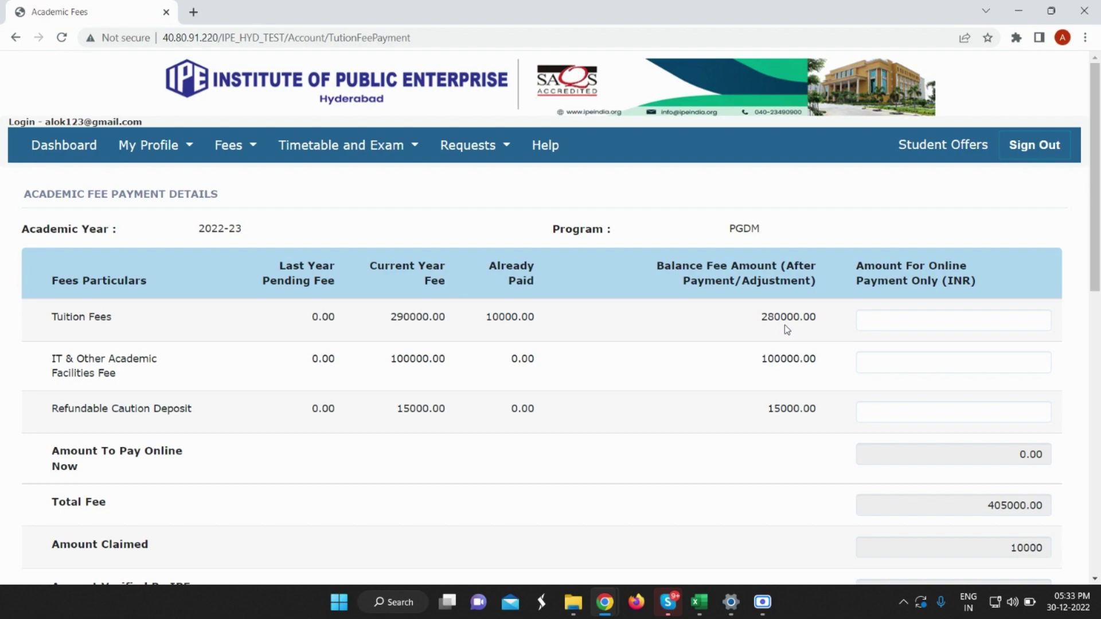
scroll(747, 312, "down", 11)
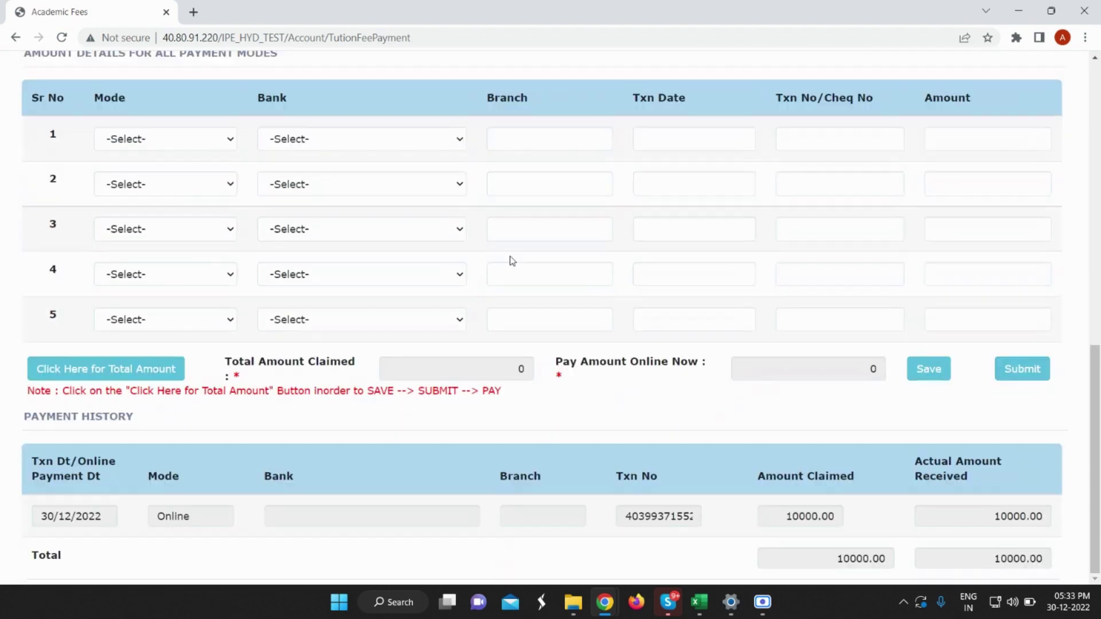
scroll(352, 312, "up", 4)
scroll(340, 315, "down", 4)
scroll(312, 249, "up", 7)
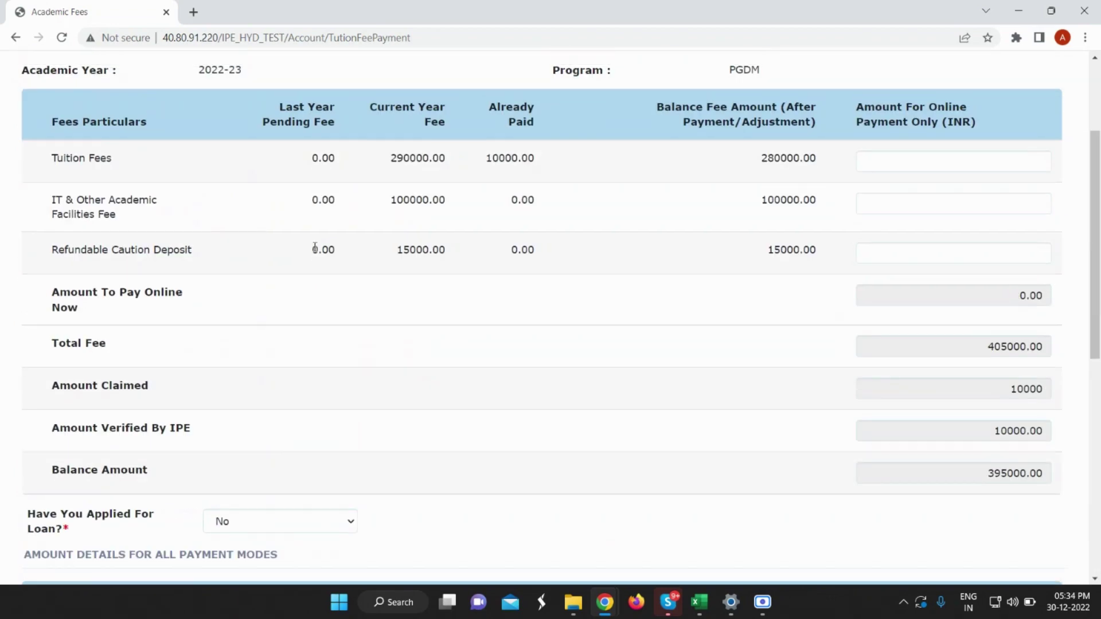
scroll(314, 248, "up", 4)
scroll(241, 91, "down", 1)
left_click(232, 73)
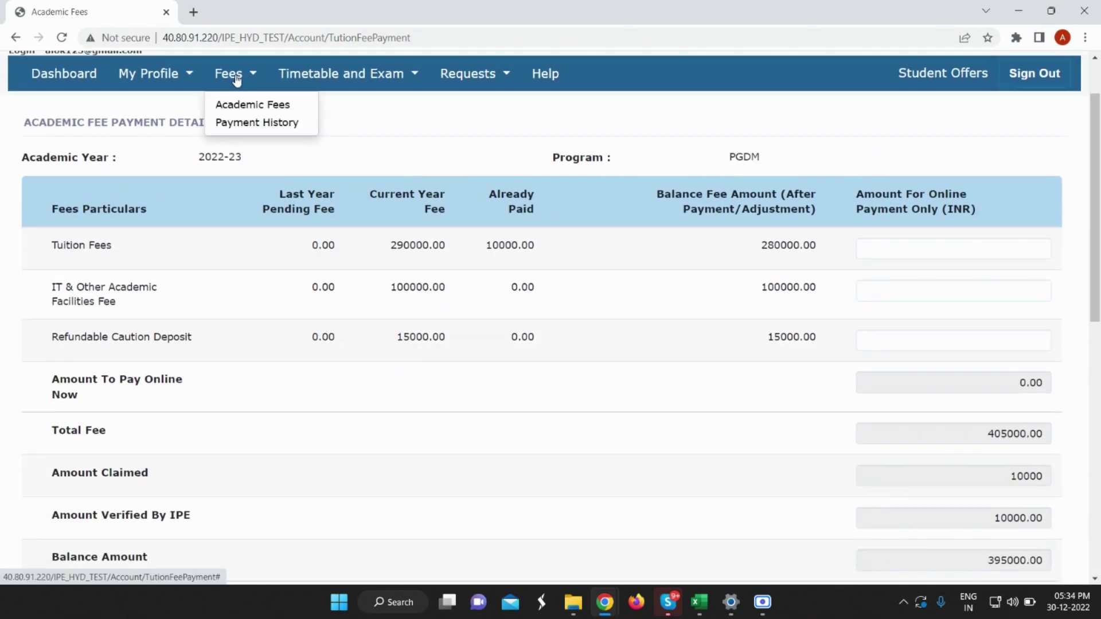
Open Payment History and view the 10000 Academic Fee receipt dated 30/12/2022, then close it.
left_click(248, 124)
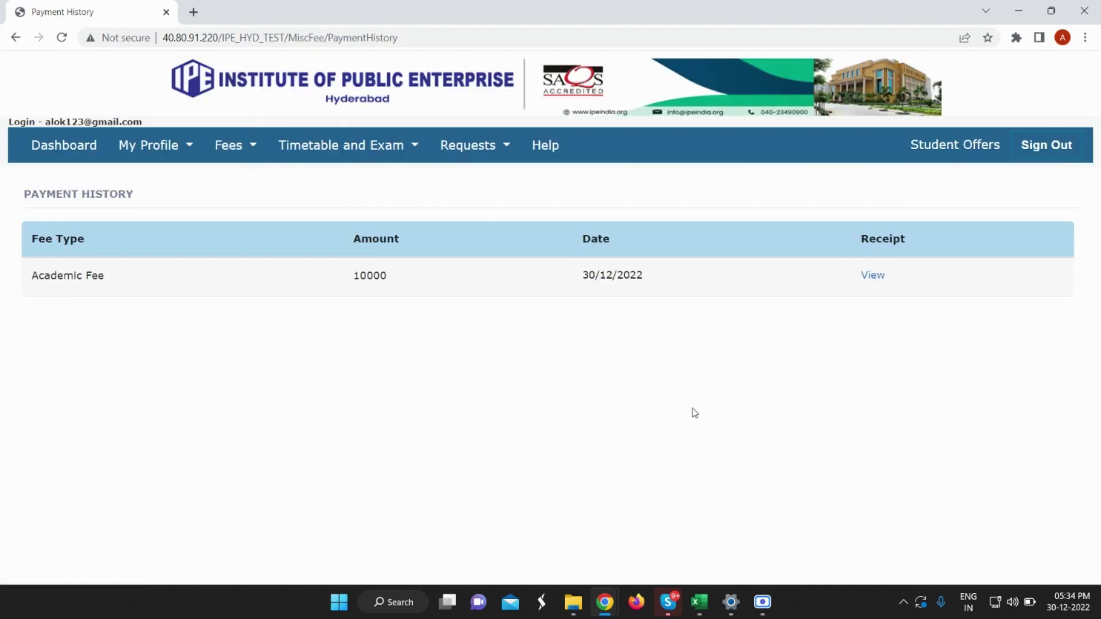
left_click(873, 277)
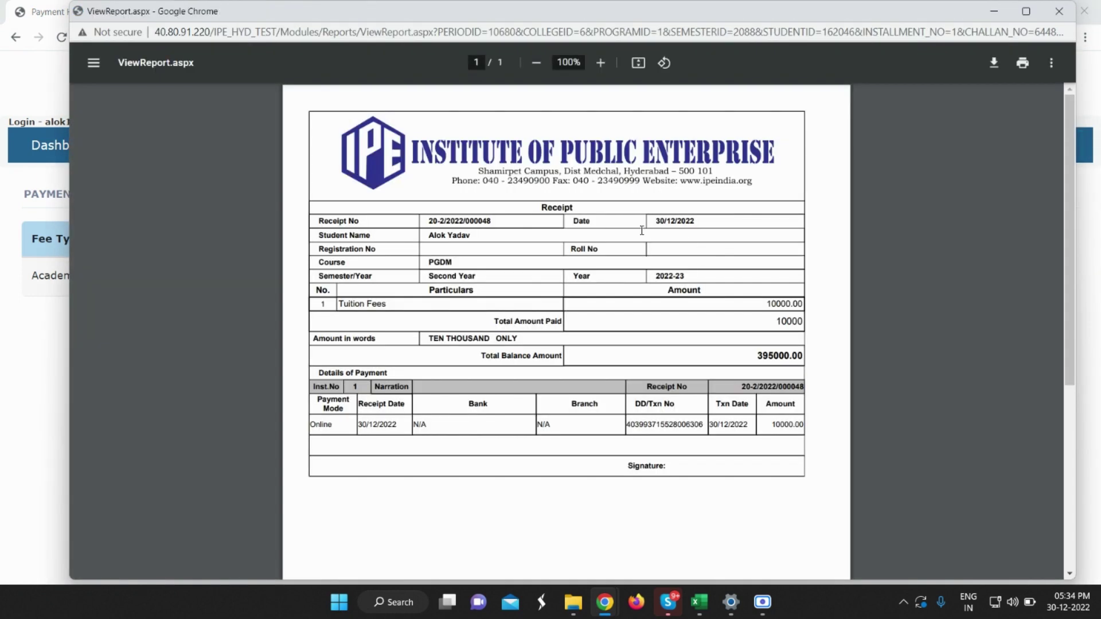
scroll(625, 292, "down", 3)
scroll(619, 291, "up", 3)
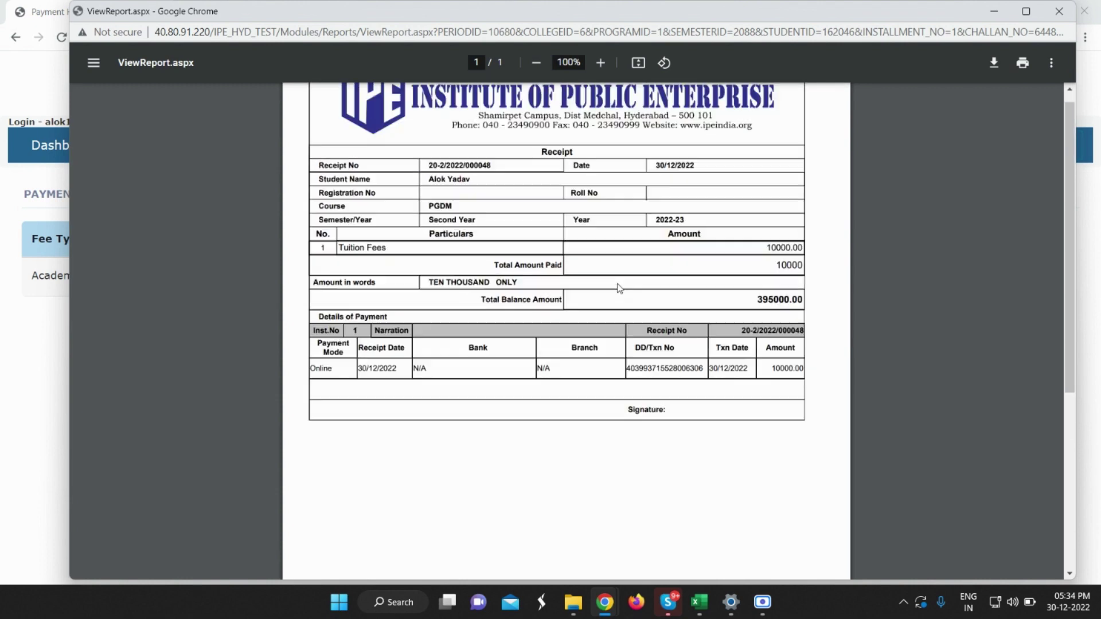
left_click(1059, 11)
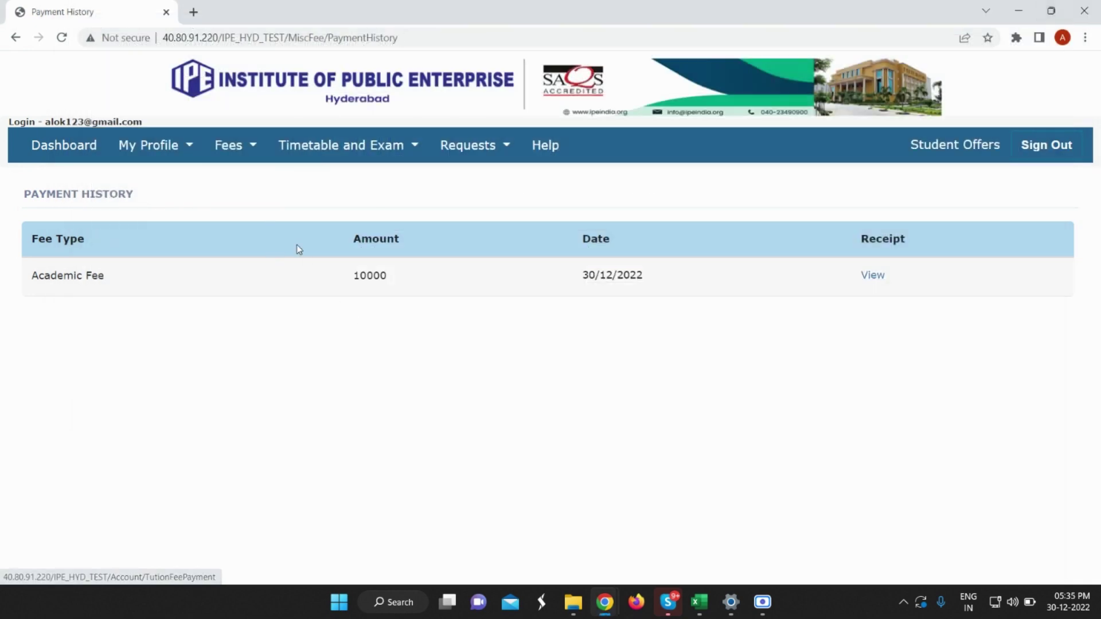
mouse_move(309, 155)
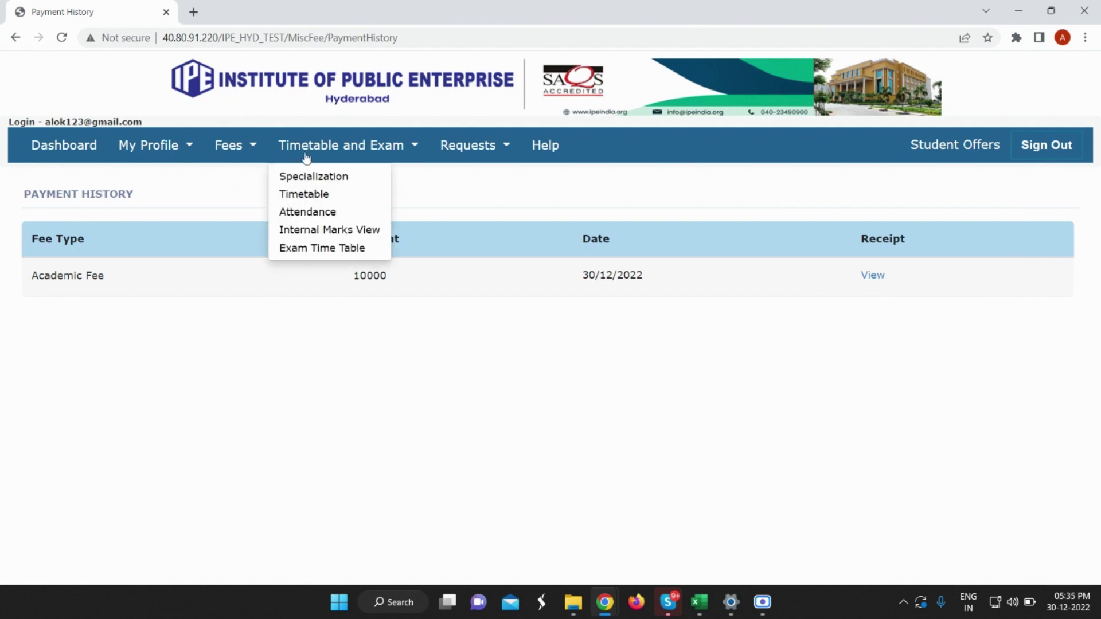
Choose Marketing and Finance specializations and tick subjects 103, 104, EF-203 and EF-204.
left_click(325, 184)
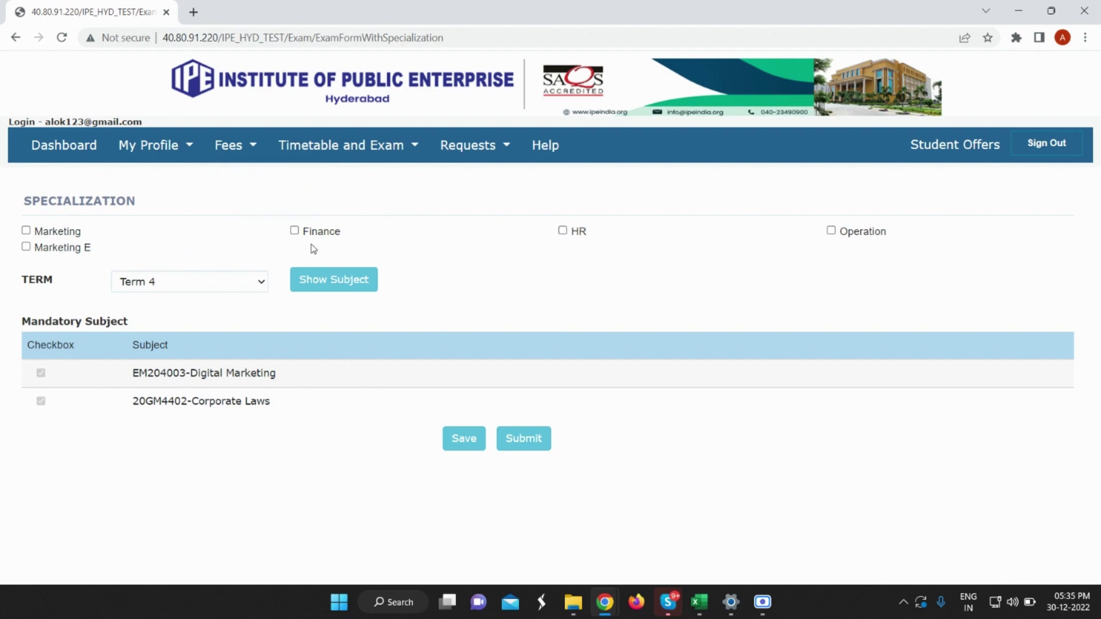
left_click(25, 230)
left_click(294, 230)
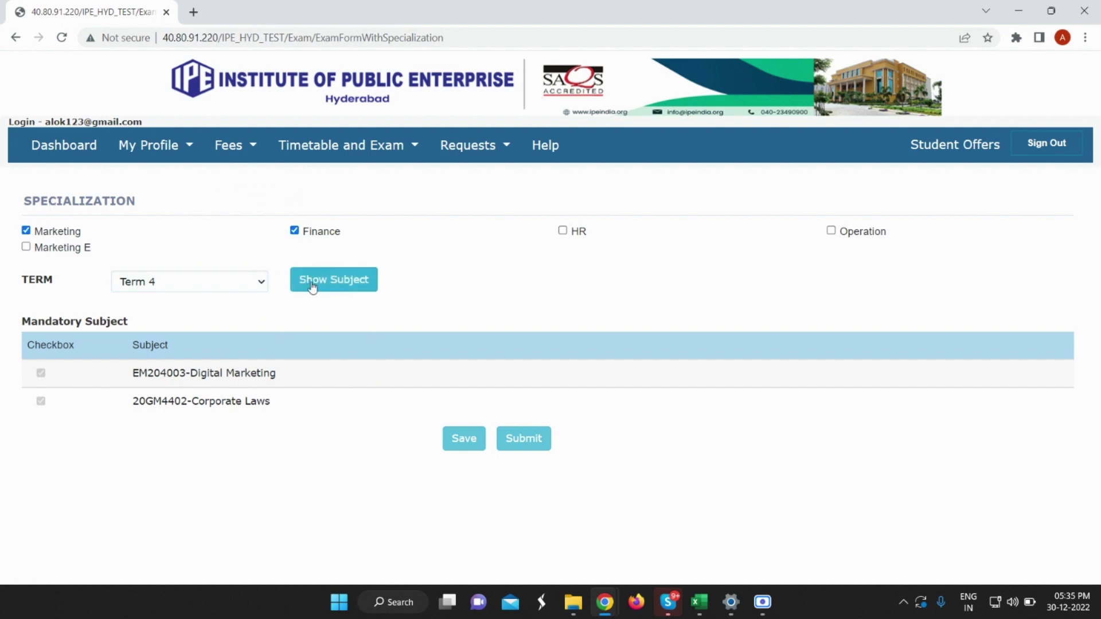
left_click(312, 286)
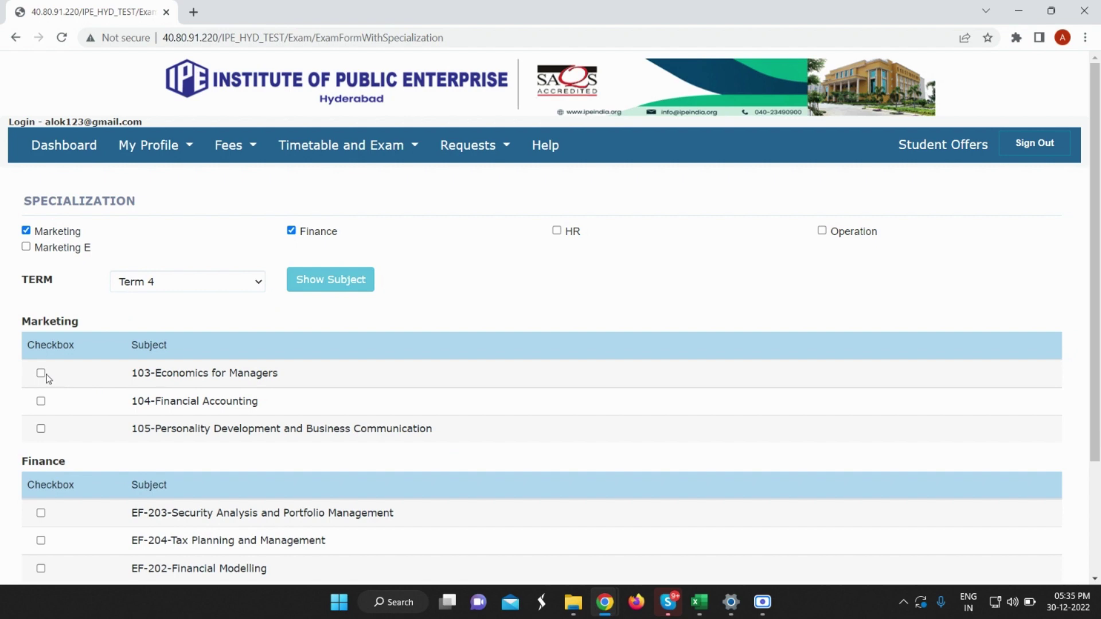
left_click(41, 374)
left_click(41, 400)
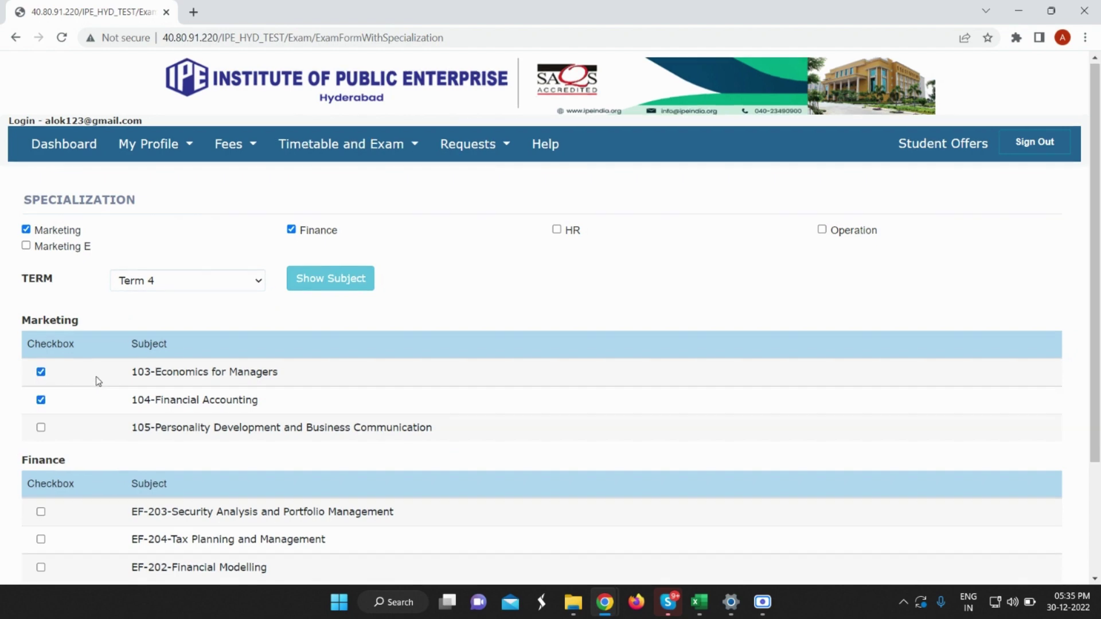
scroll(47, 388, "down", 3)
left_click(40, 369)
left_click(41, 397)
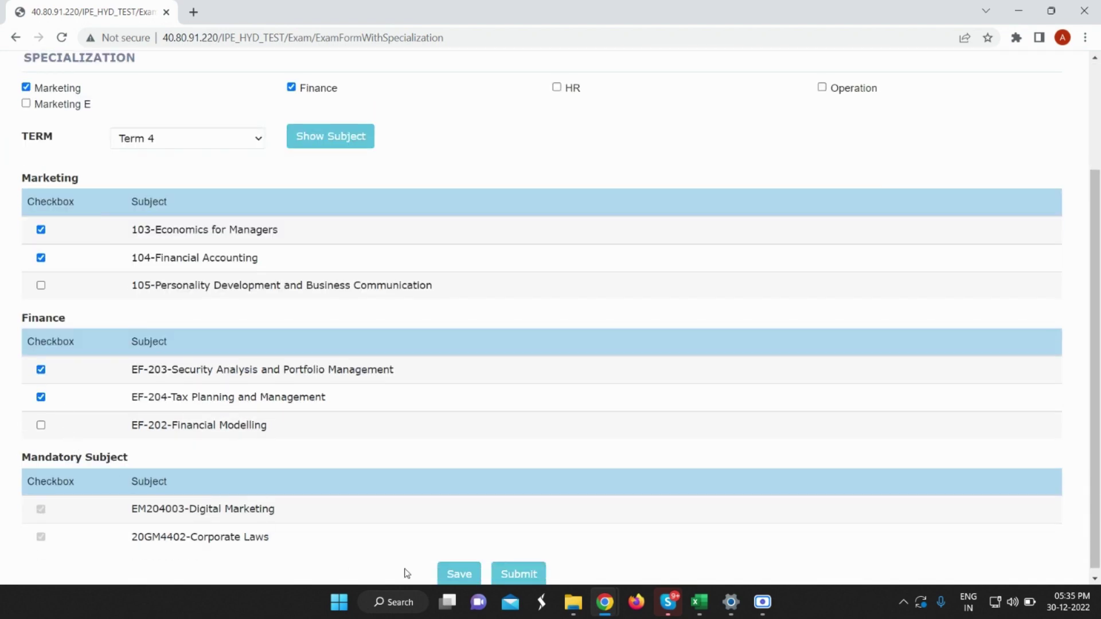
Save and submit the Term 4 subject selection, dismissing each confirmation.
left_click(457, 575)
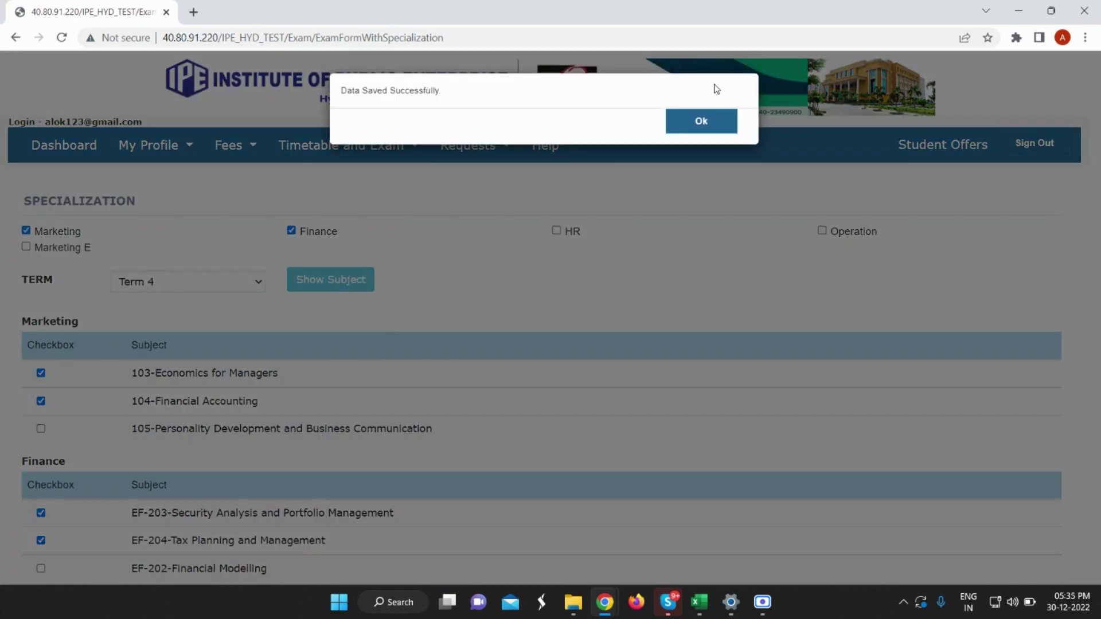
left_click(711, 132)
scroll(522, 224, "down", 3)
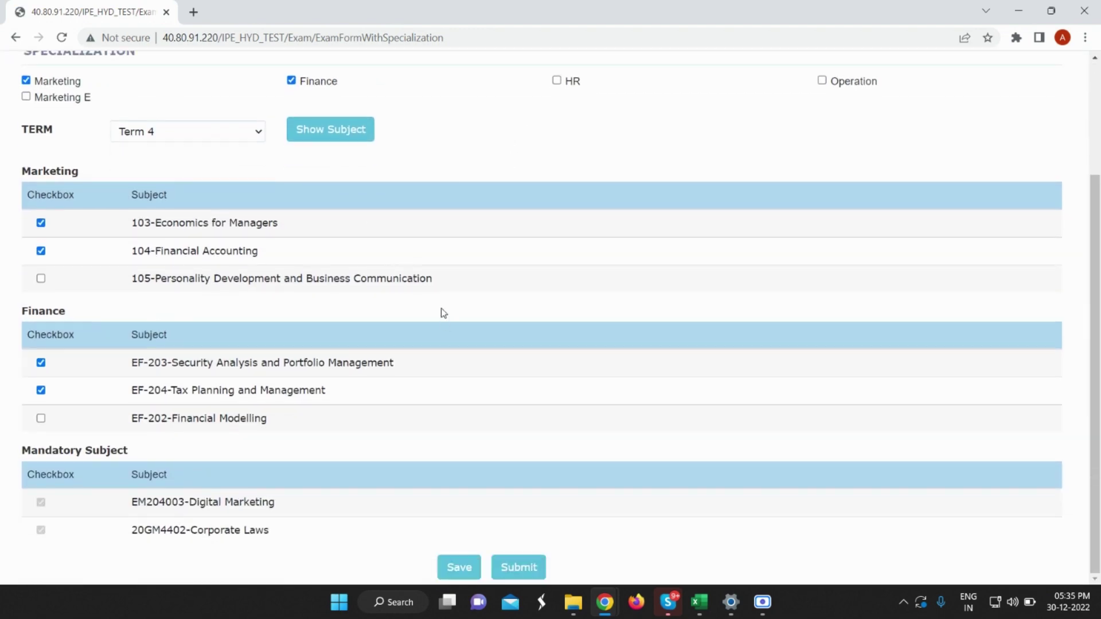
left_click(512, 567)
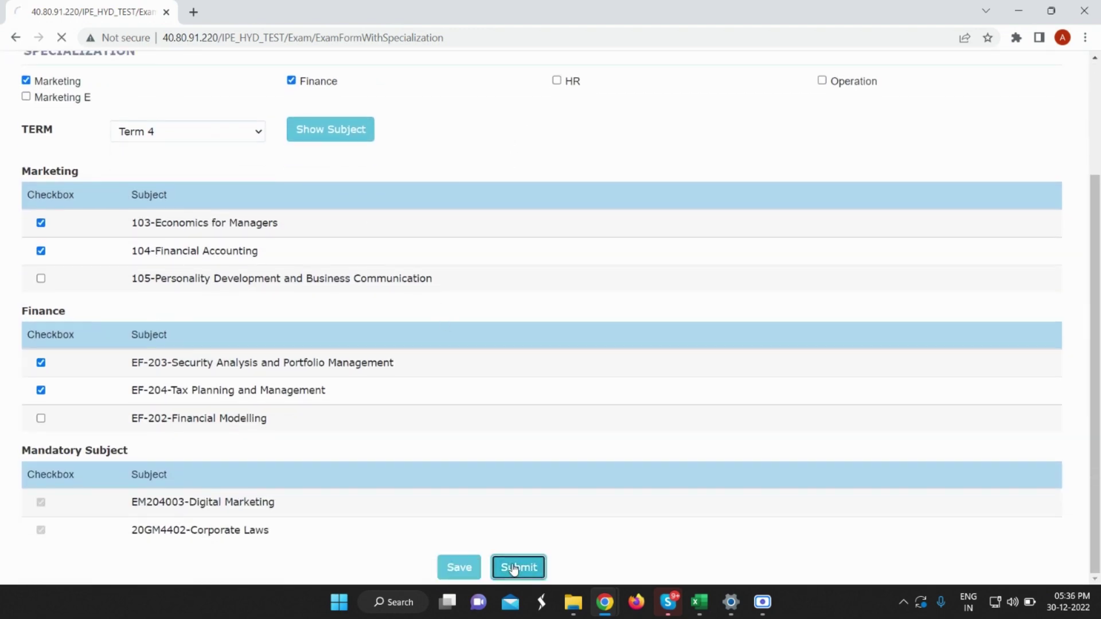
left_click(683, 122)
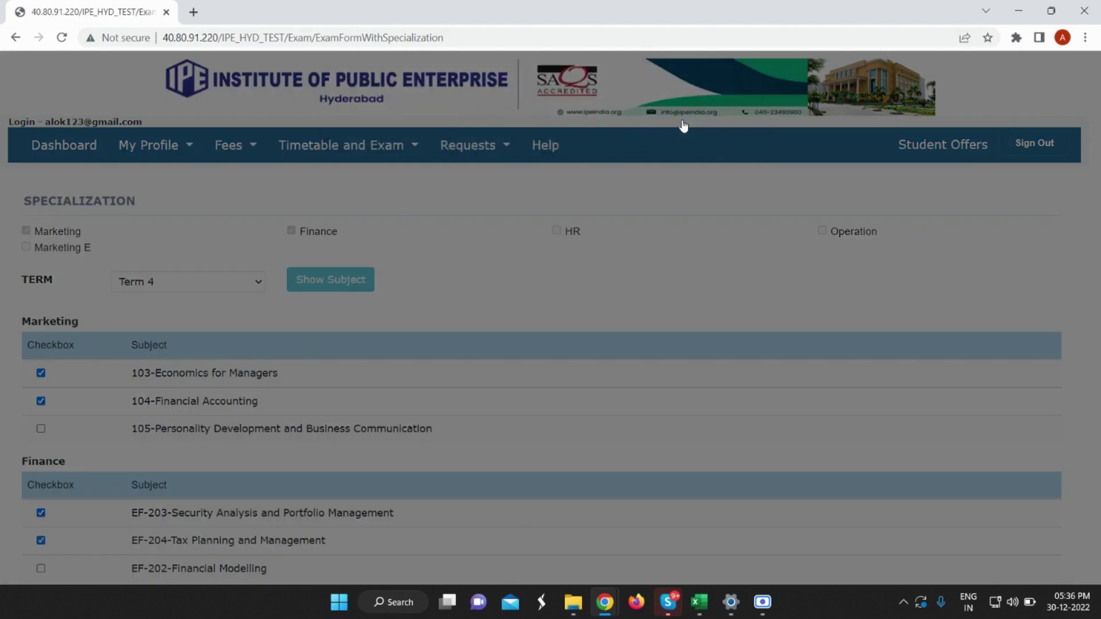
scroll(299, 330, "down", 2)
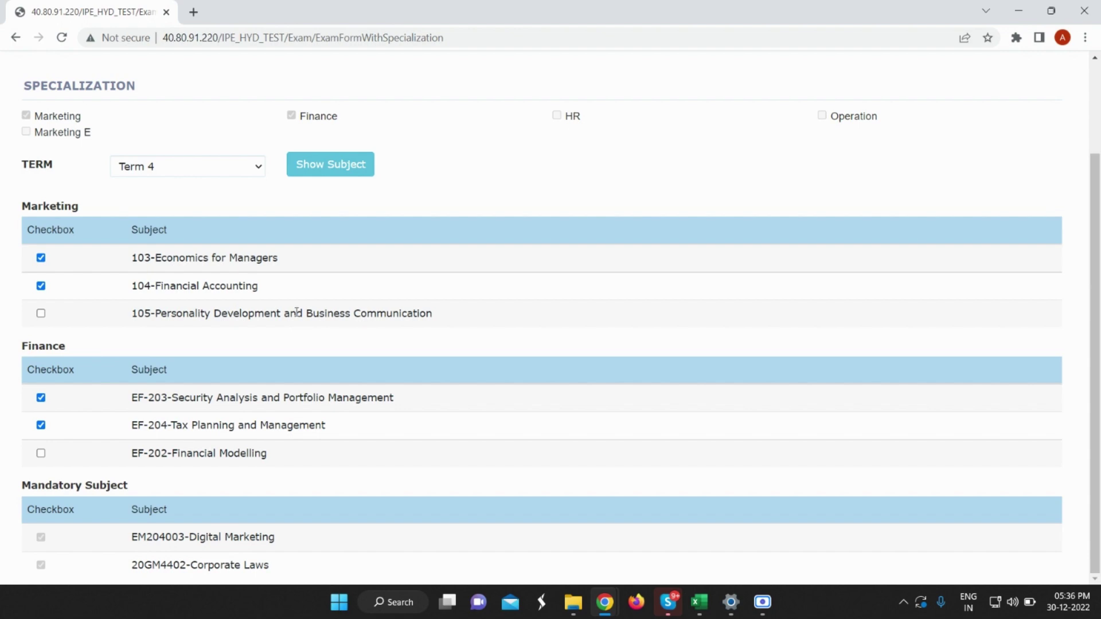
scroll(336, 310, "up", 1)
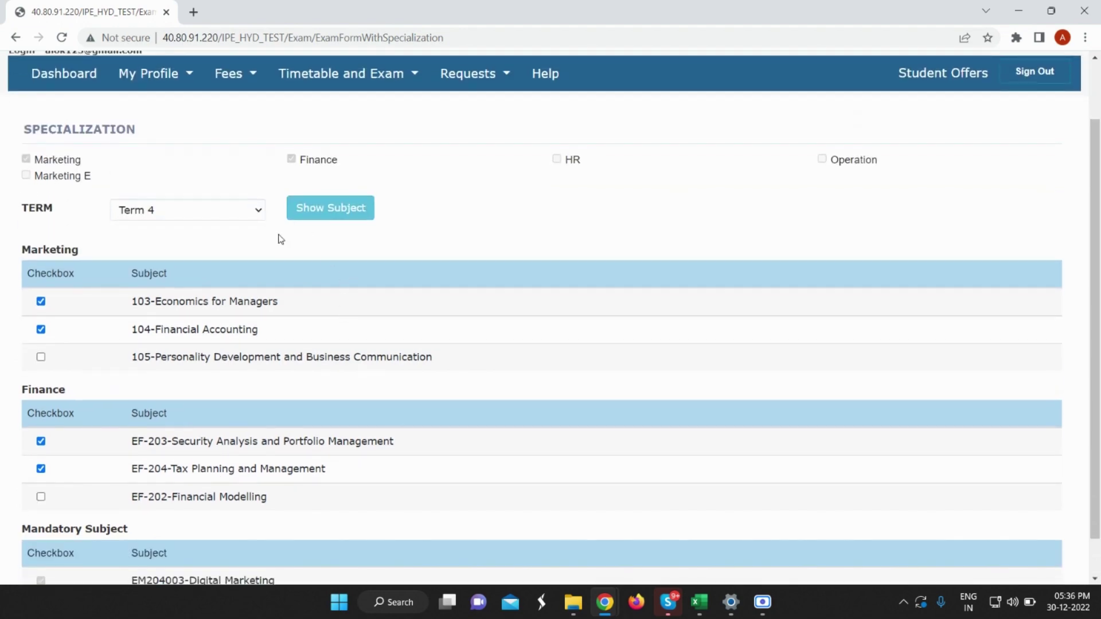
scroll(284, 253, "up", 1)
scroll(292, 263, "up", 1)
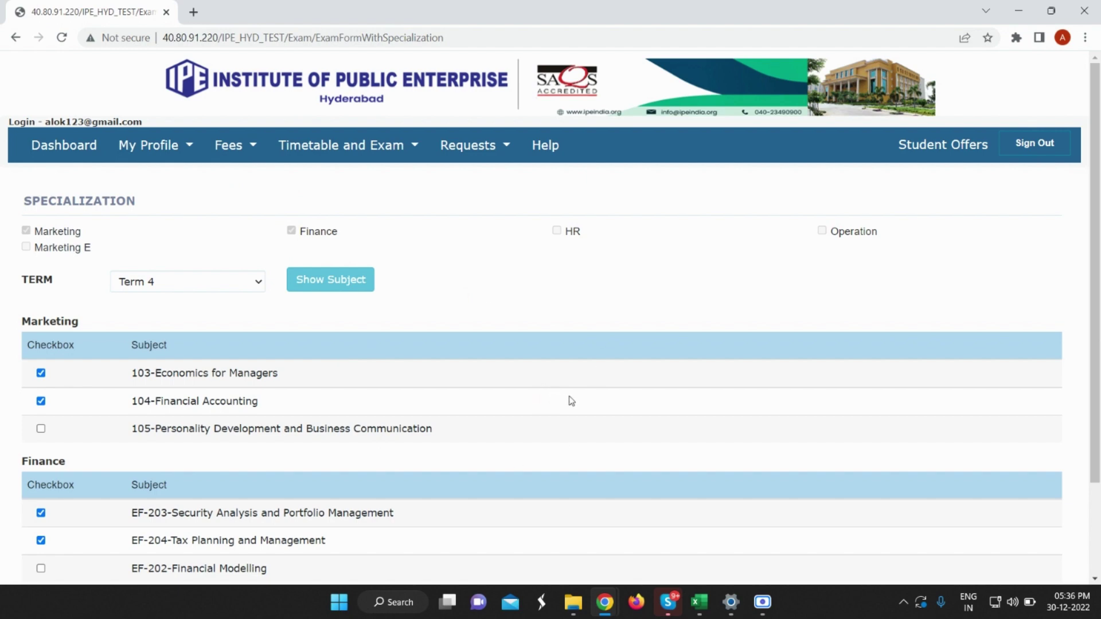
left_click(340, 145)
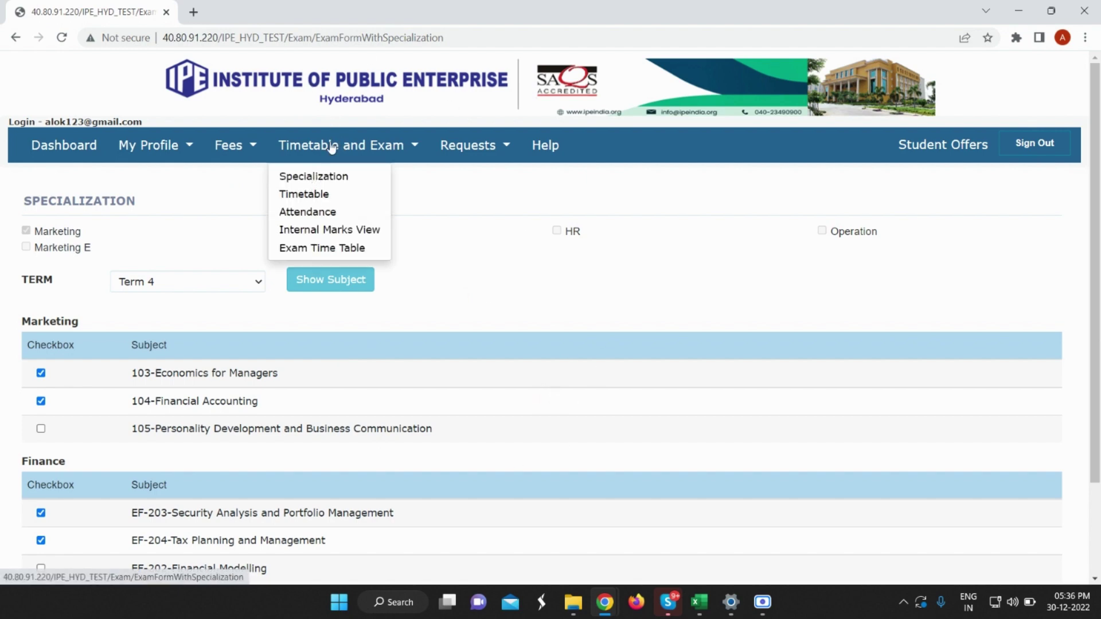
View the weekly timetable for 26–30/12/2022, then bring up the Requests menu.
left_click(314, 196)
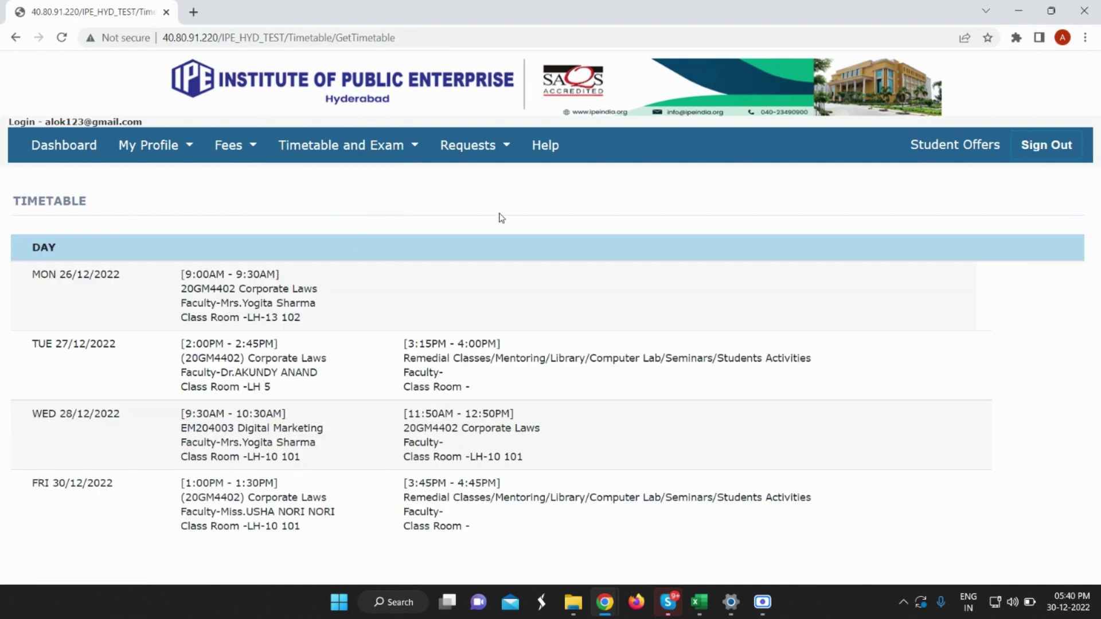
left_click(482, 159)
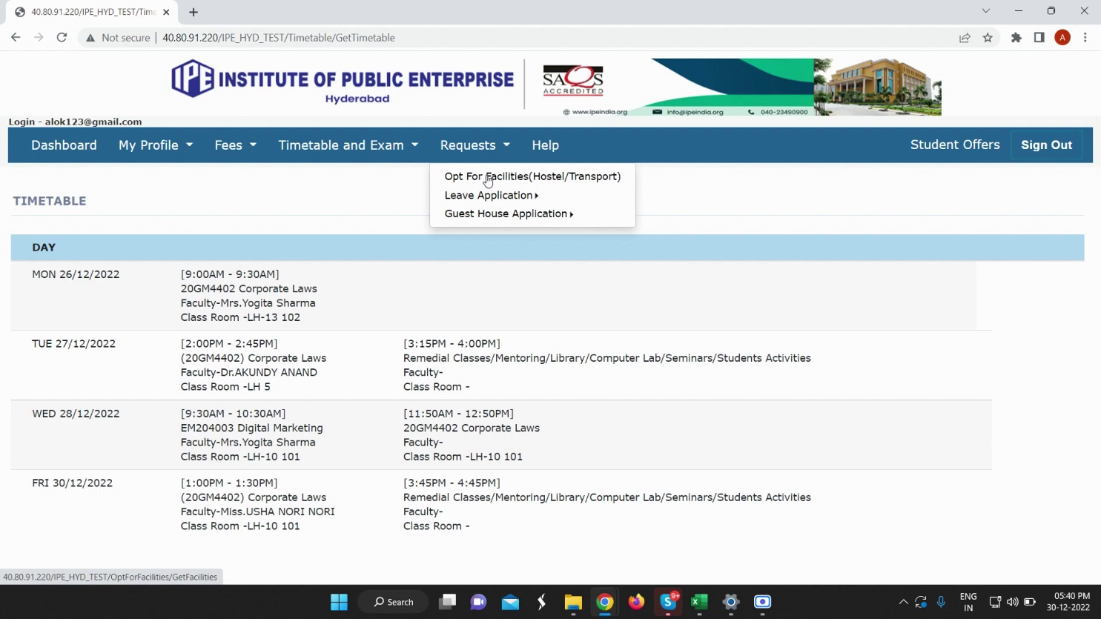
Opt for transport on the facilities form with bus route fdf and pick-up point Municipal Office.
left_click(488, 177)
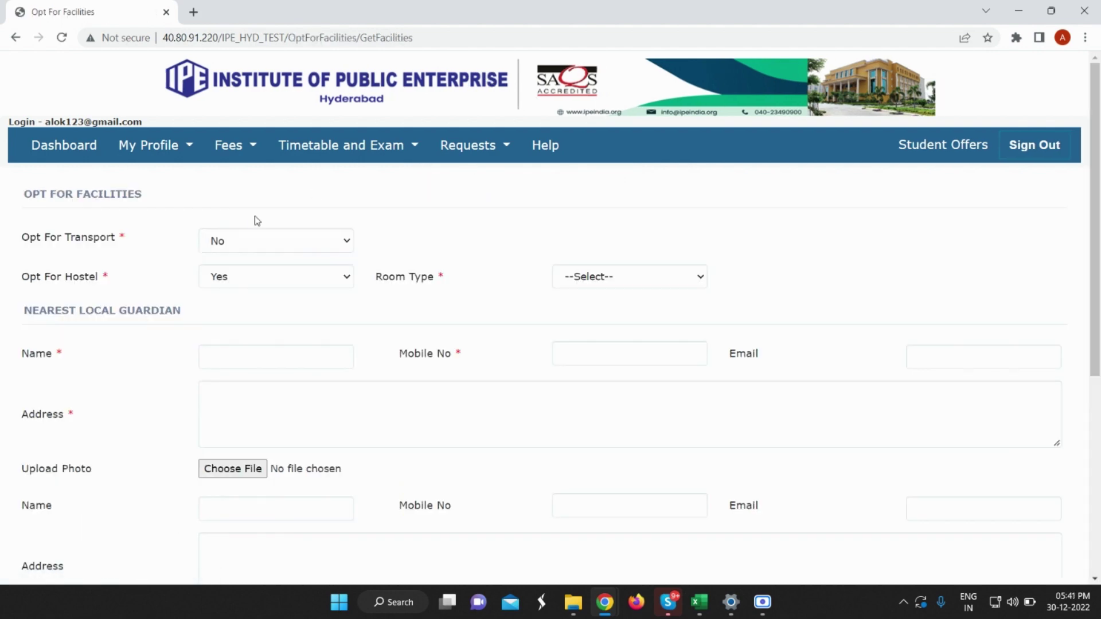
left_click(265, 246)
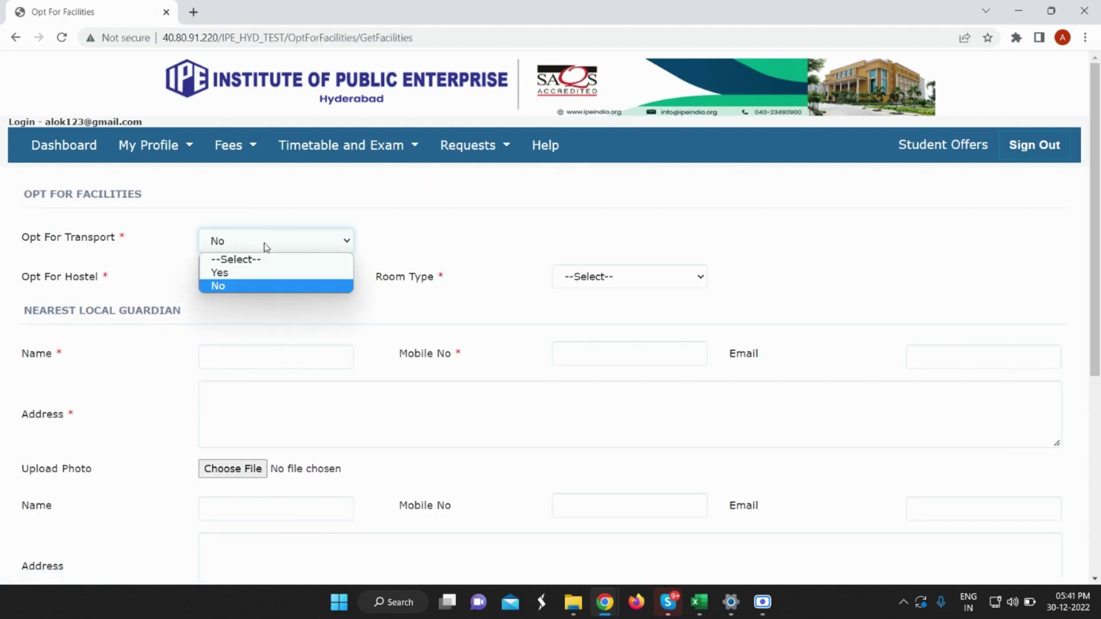
left_click(259, 271)
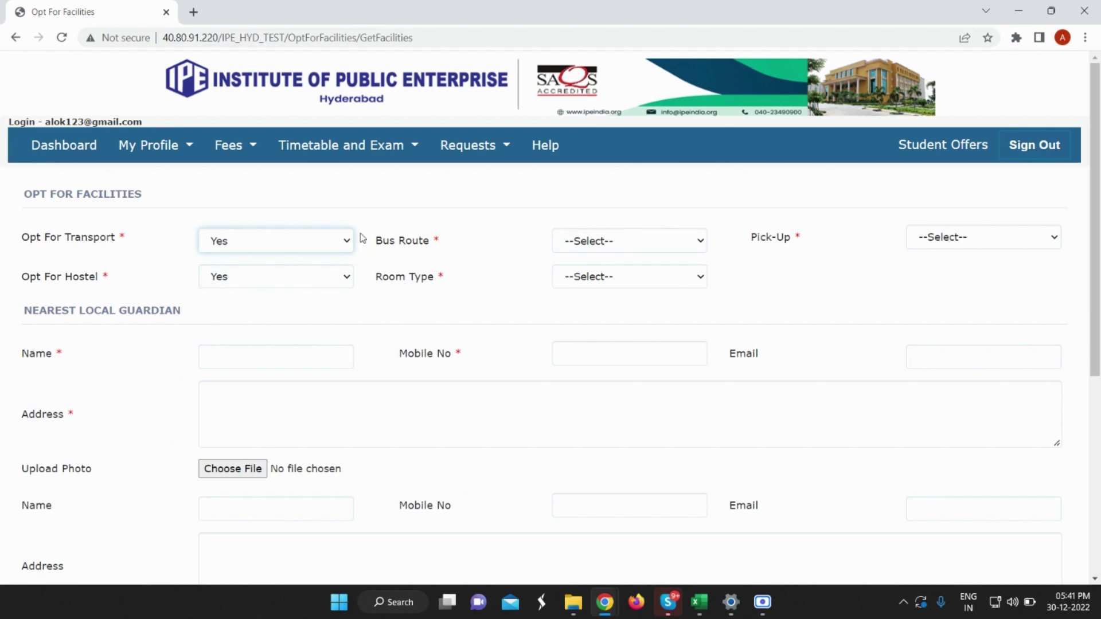
left_click(580, 243)
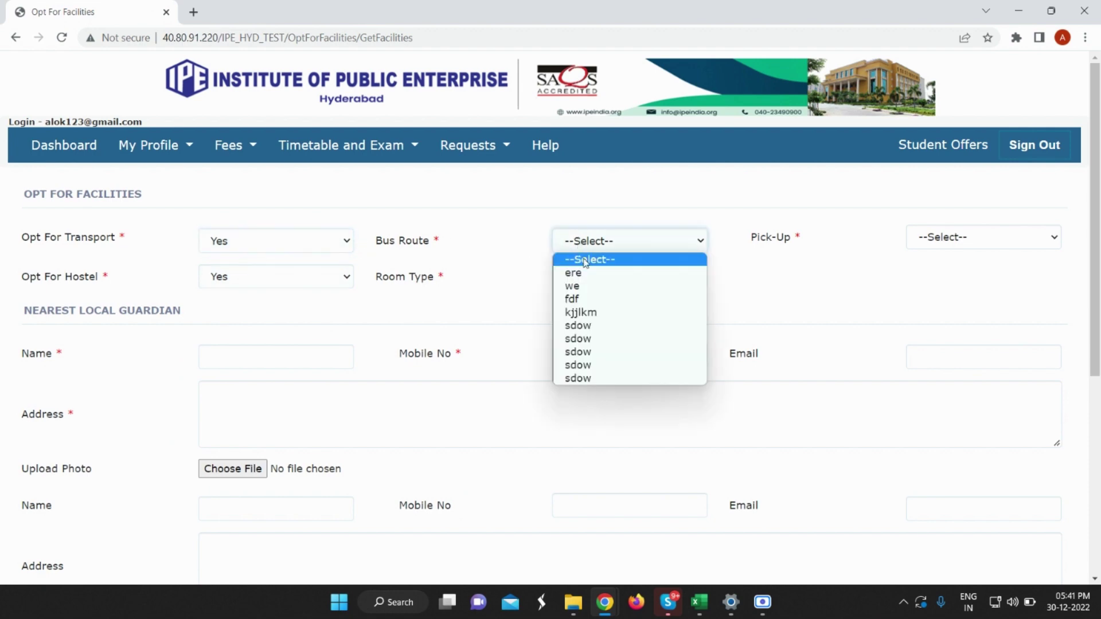
left_click(576, 300)
left_click(945, 243)
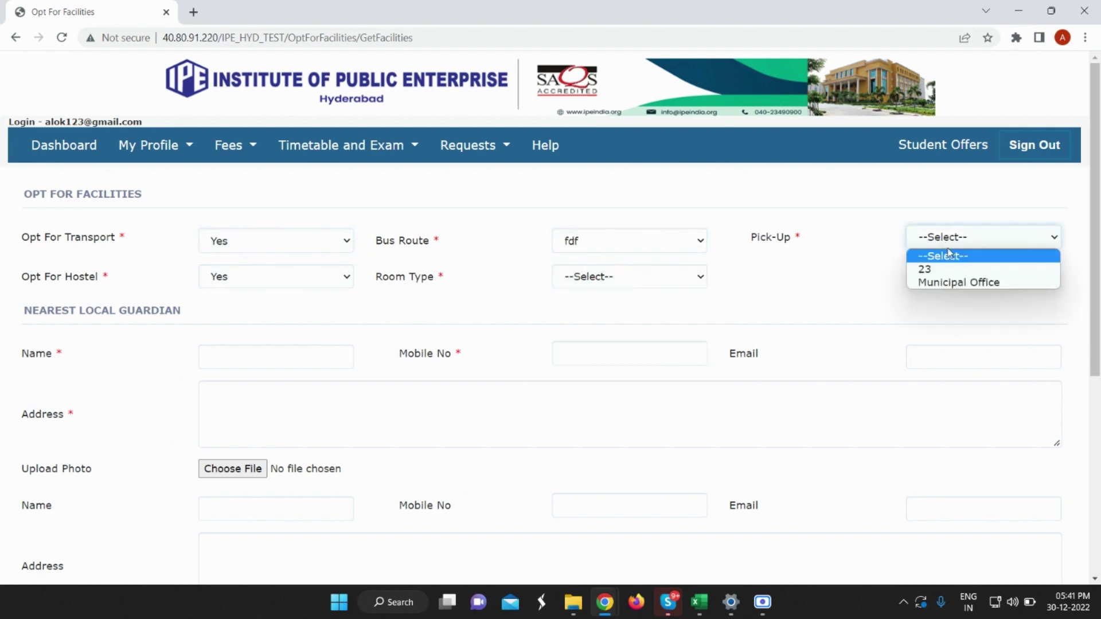
left_click(955, 284)
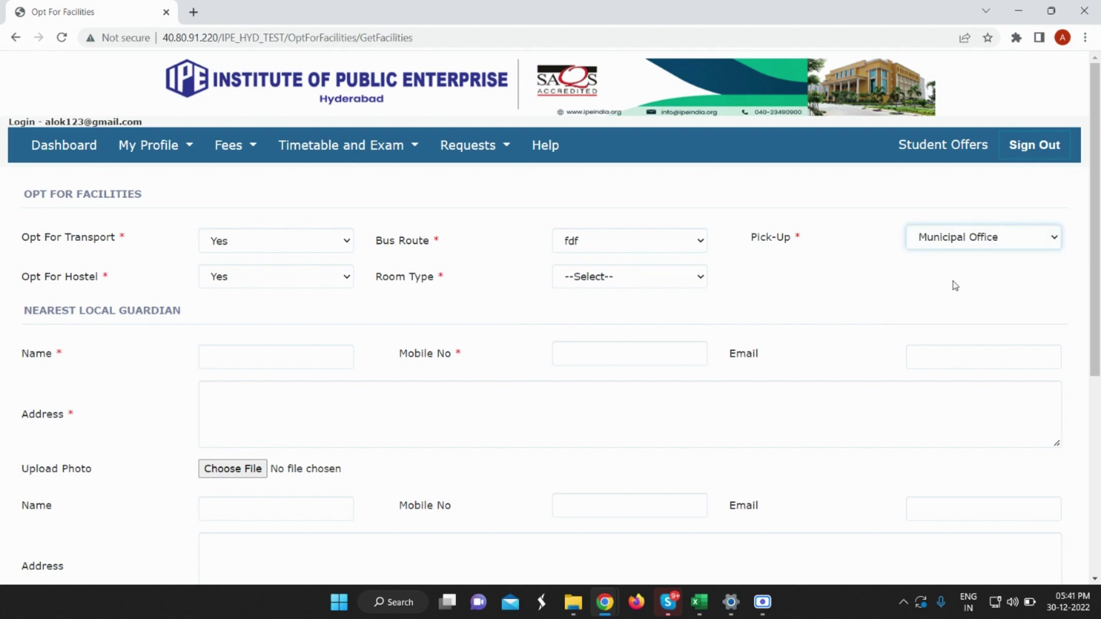
Opt for the hostel with a Double Occupancy Room Air Conditioned room type.
left_click(261, 283)
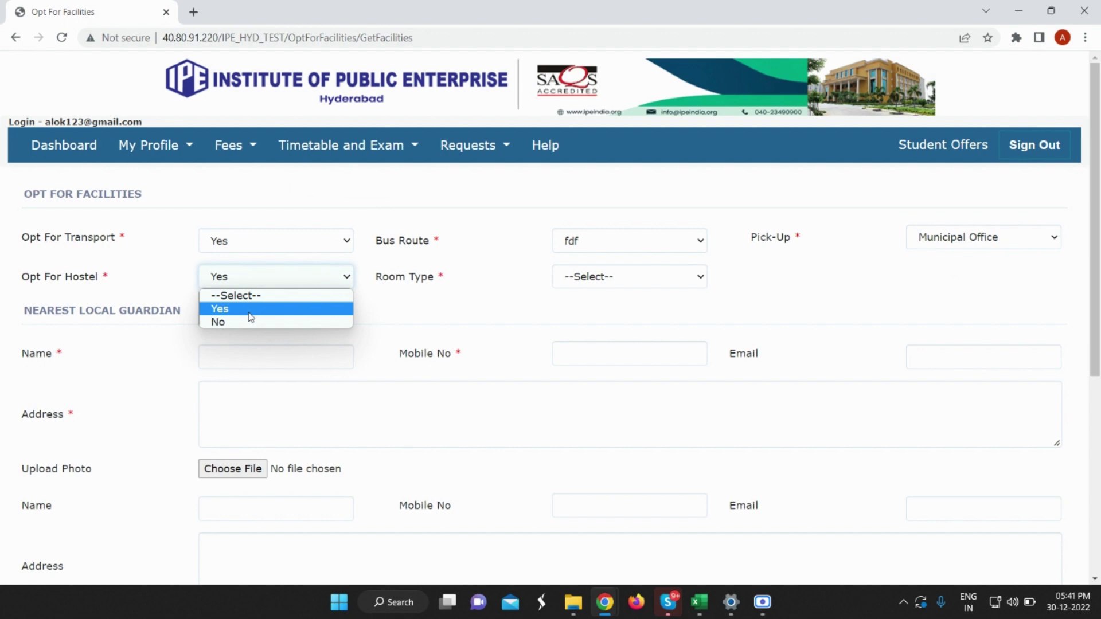
left_click(250, 316)
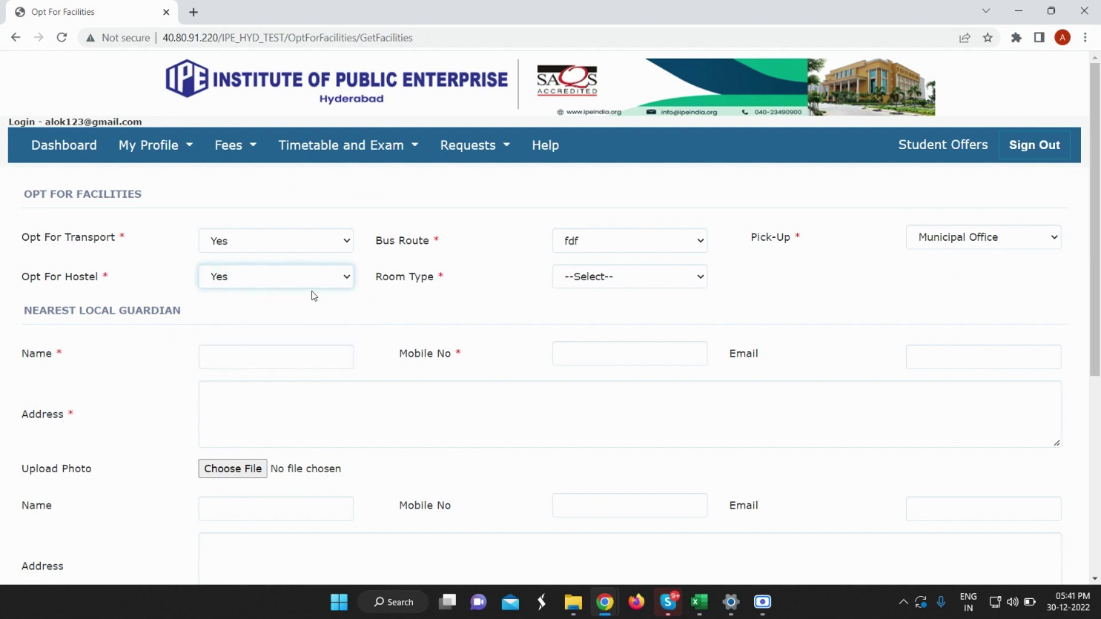
left_click(615, 284)
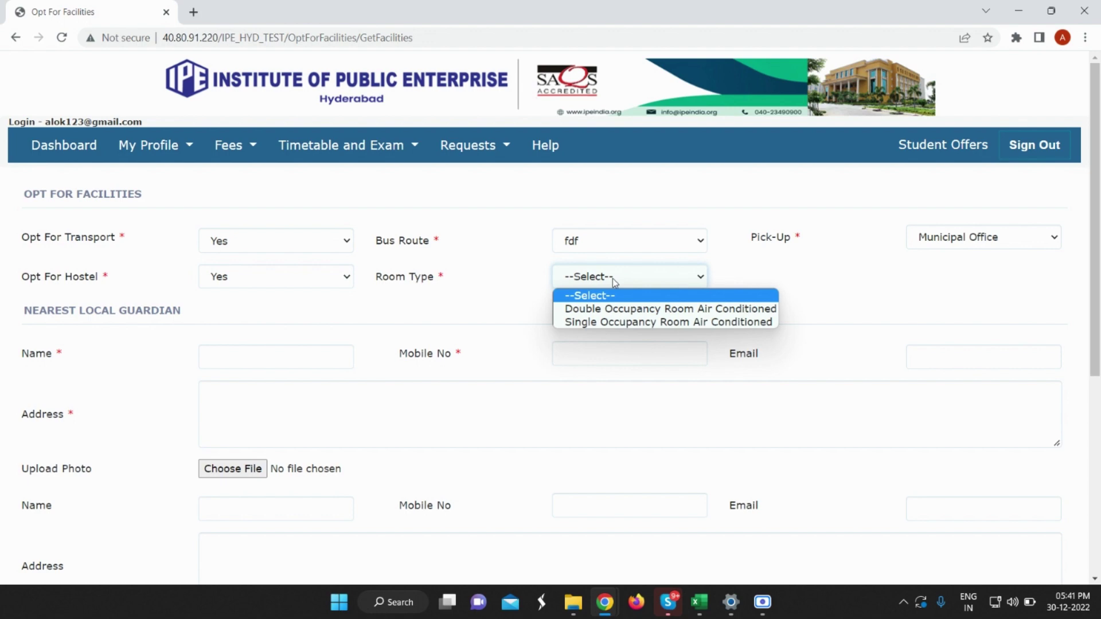
left_click(618, 310)
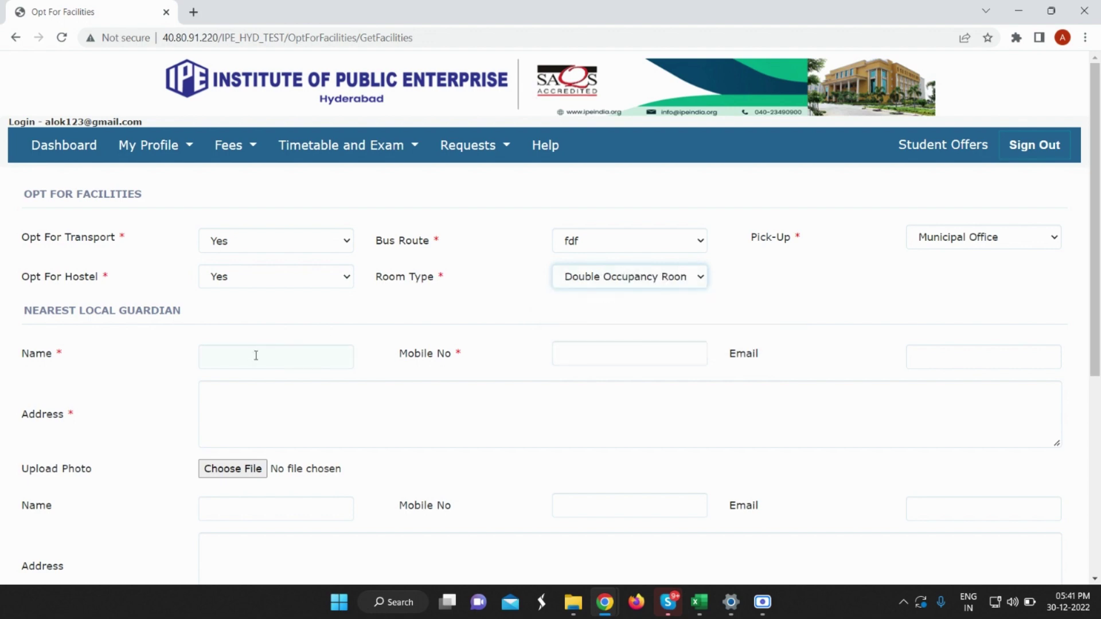
Fill in the local guardian's name, mobile number and address.
left_click(255, 356)
type("Sonu")
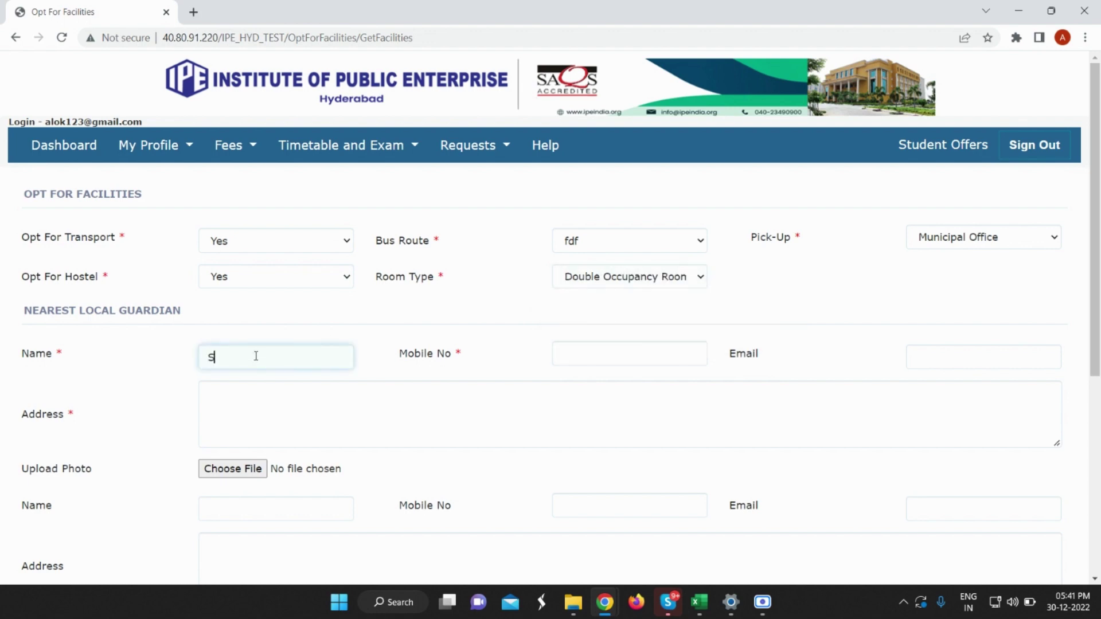
left_click(660, 350)
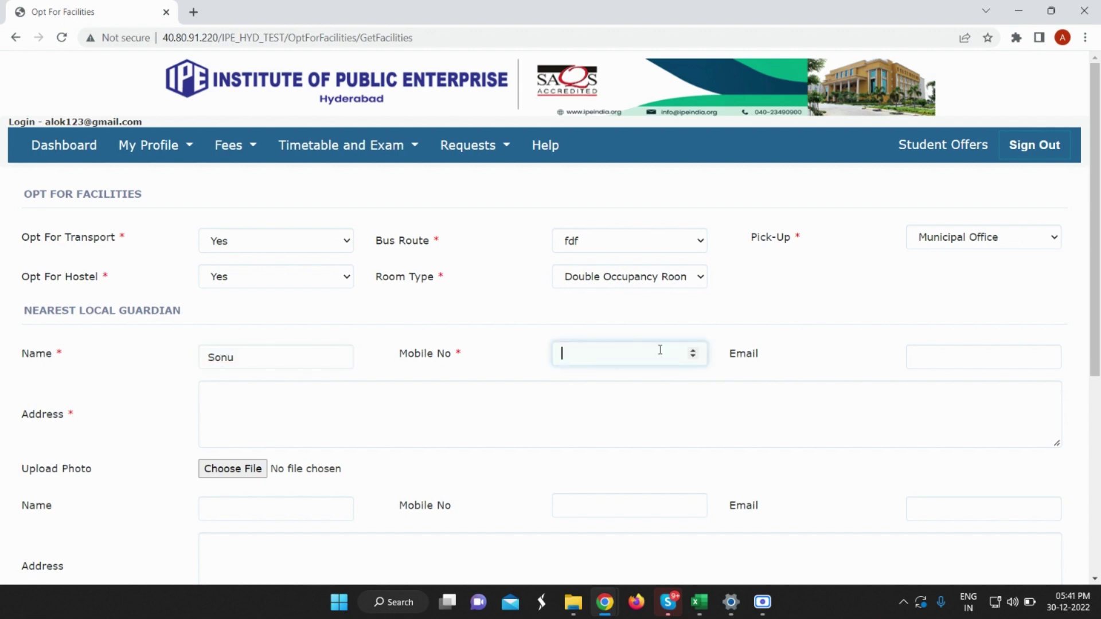
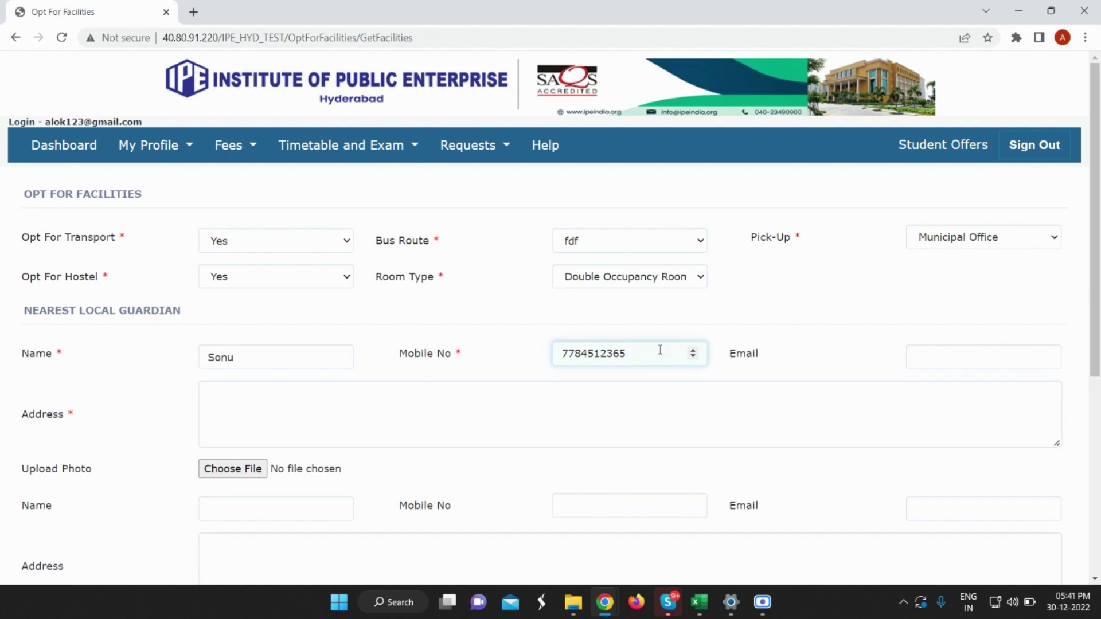
left_click(441, 421)
type("Pr")
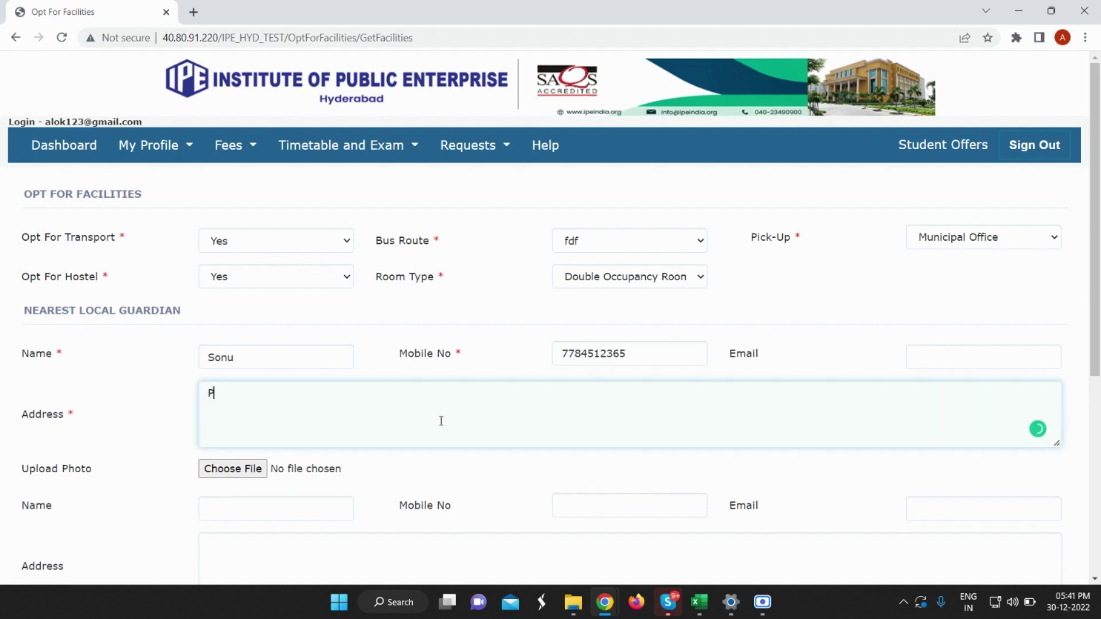
type("une")
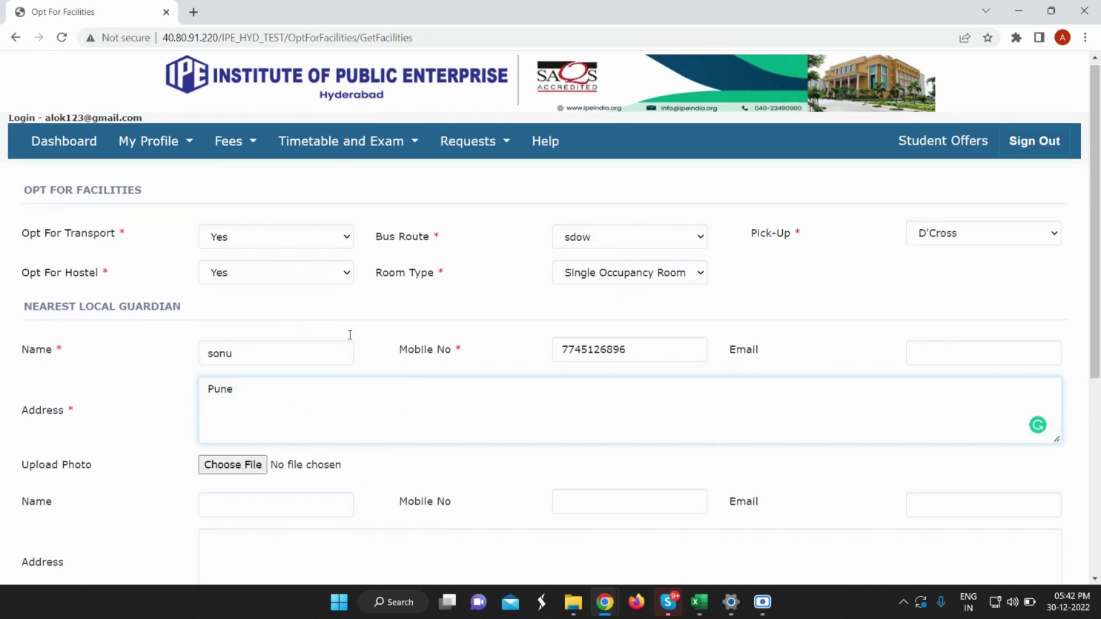
scroll(359, 371, "down", 6)
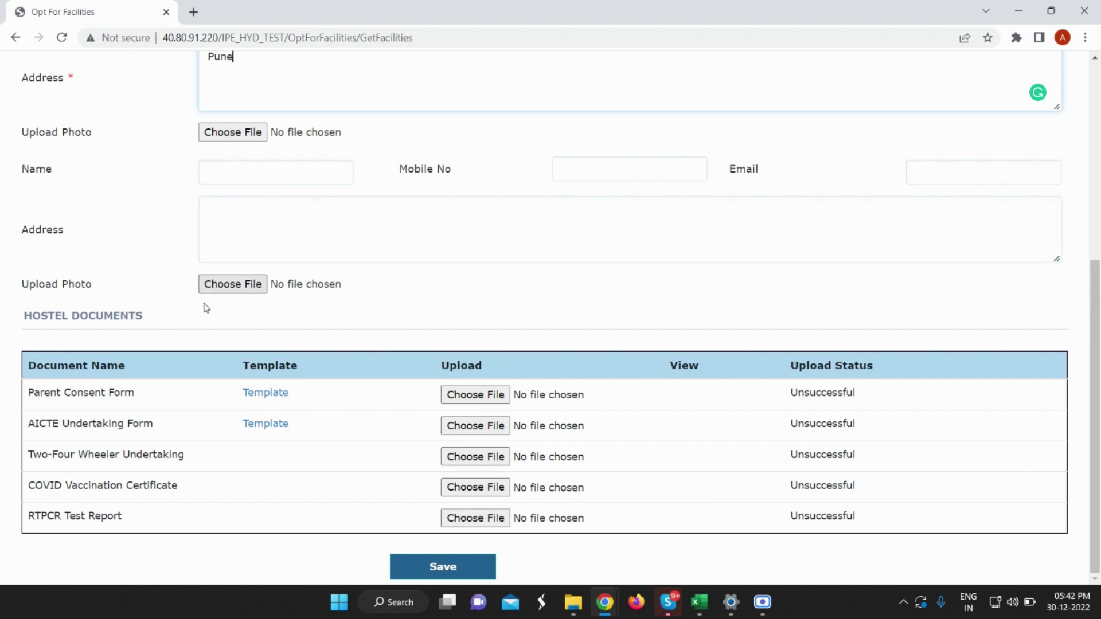
scroll(289, 357, "up", 10)
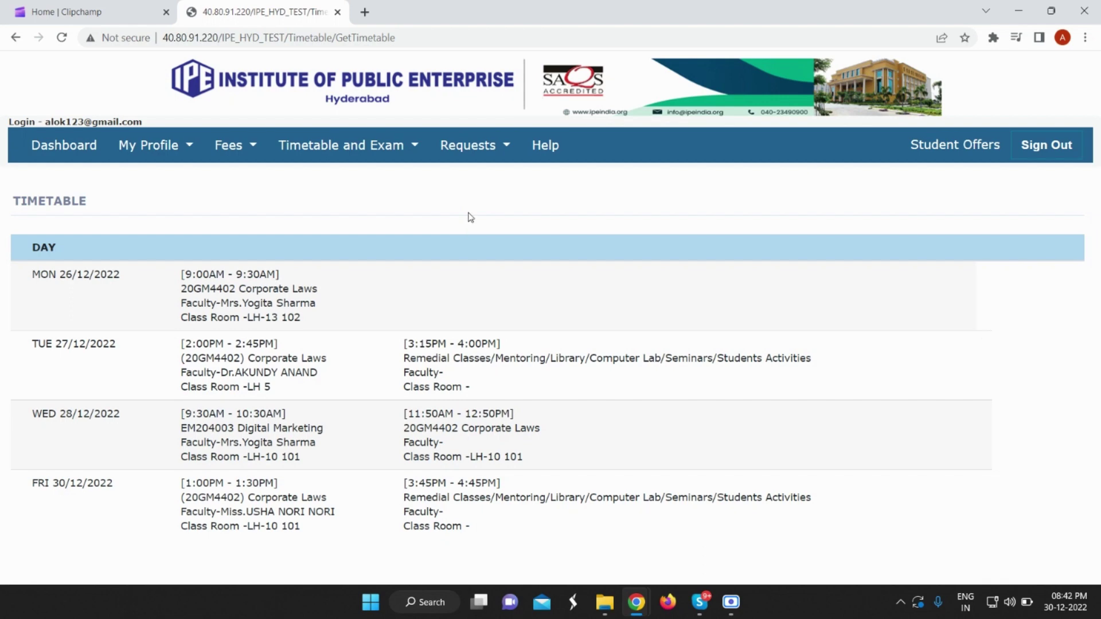
Create a new leave application with Leave Type set to Long Leave.
mouse_move(467, 155)
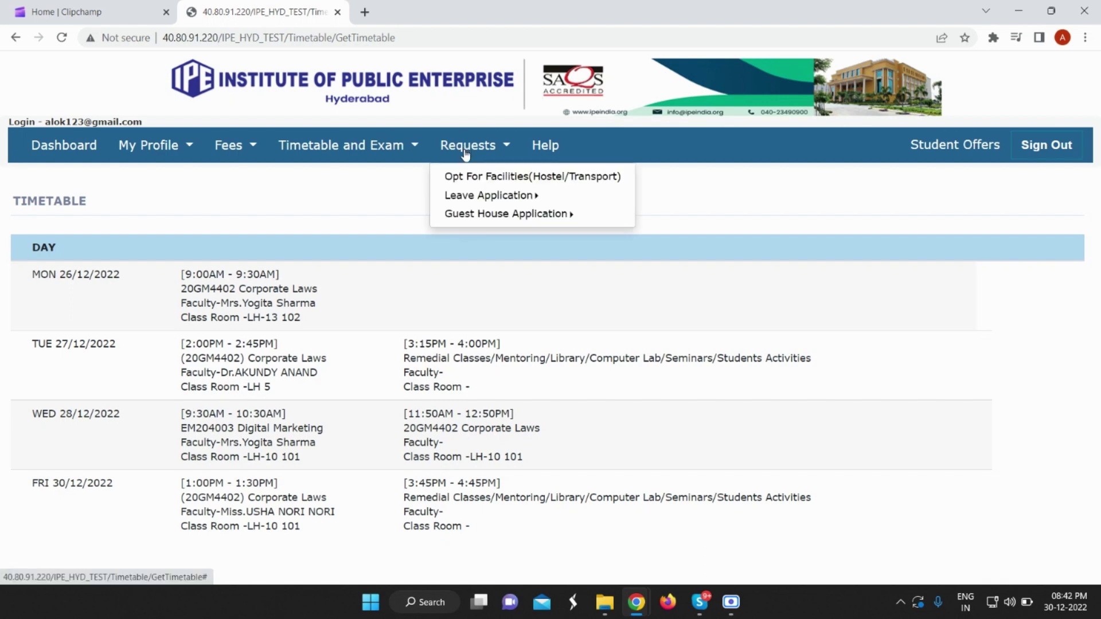
mouse_move(464, 198)
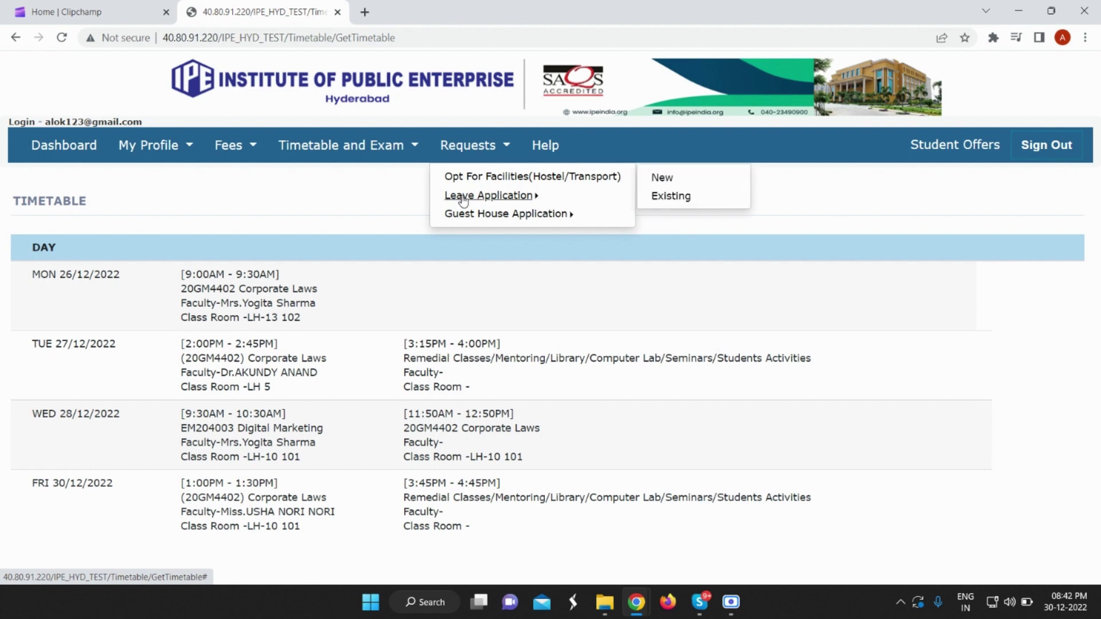
left_click(662, 182)
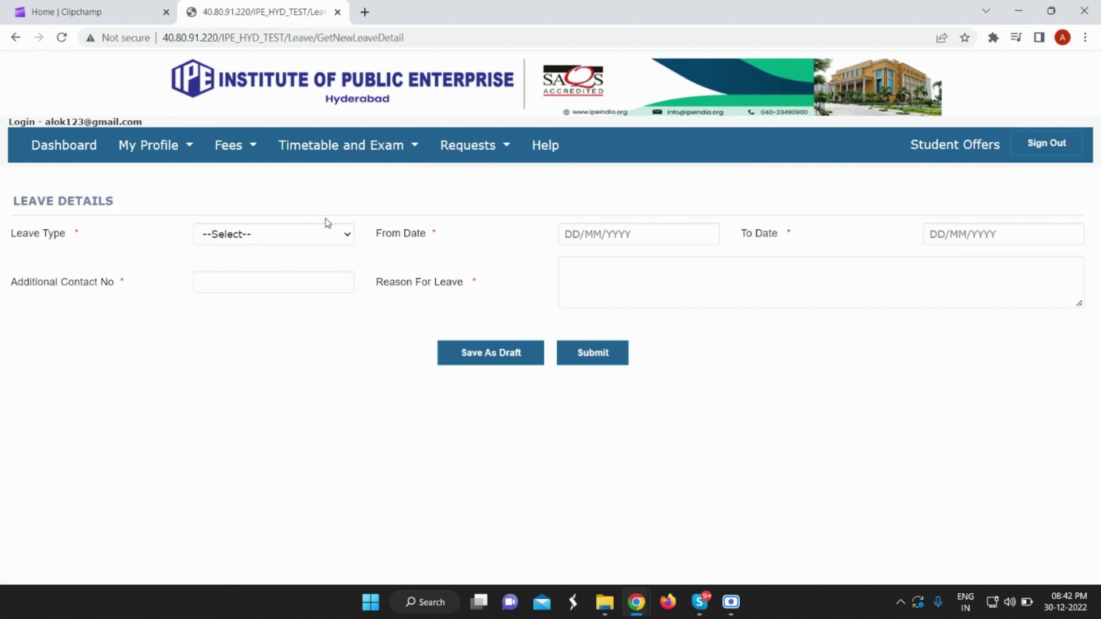
left_click(310, 233)
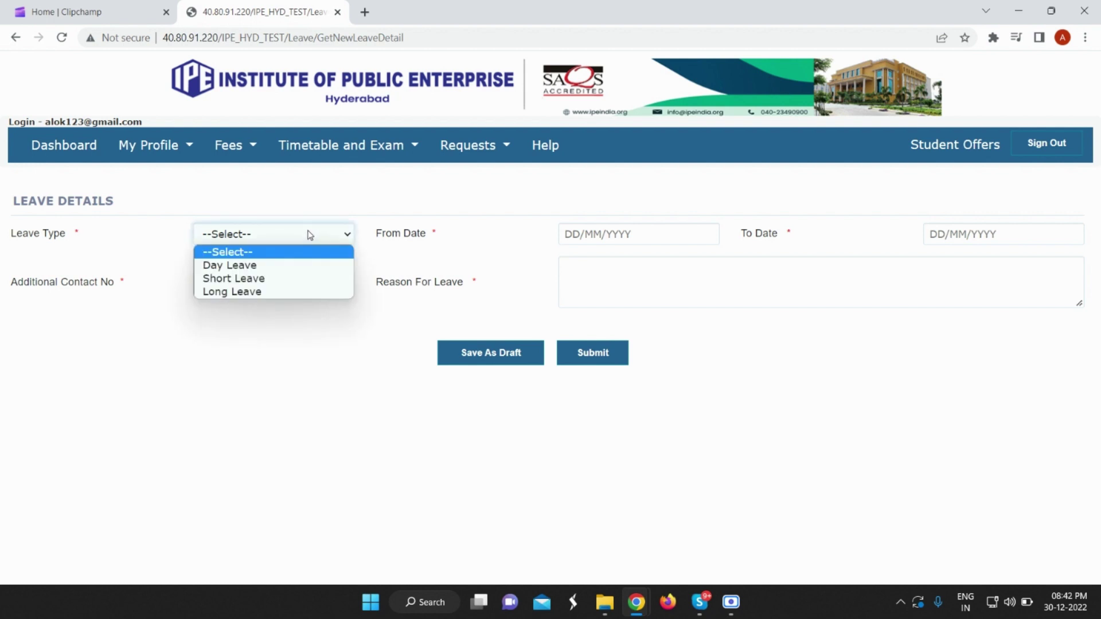
left_click(265, 292)
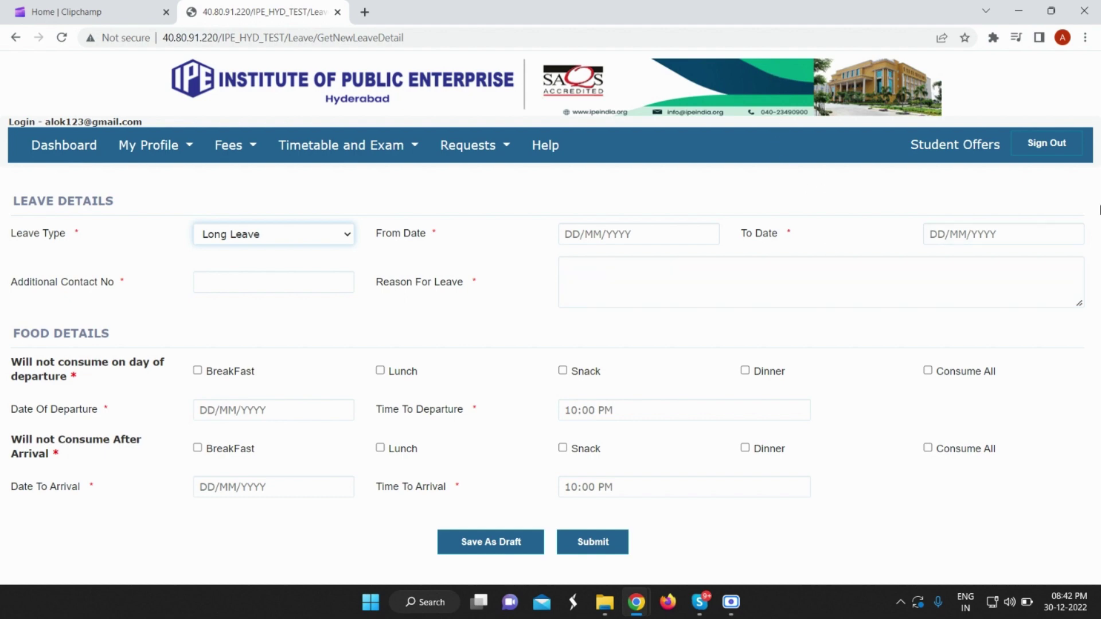
Start a new Guest House Application from the Requests menu.
left_click(467, 145)
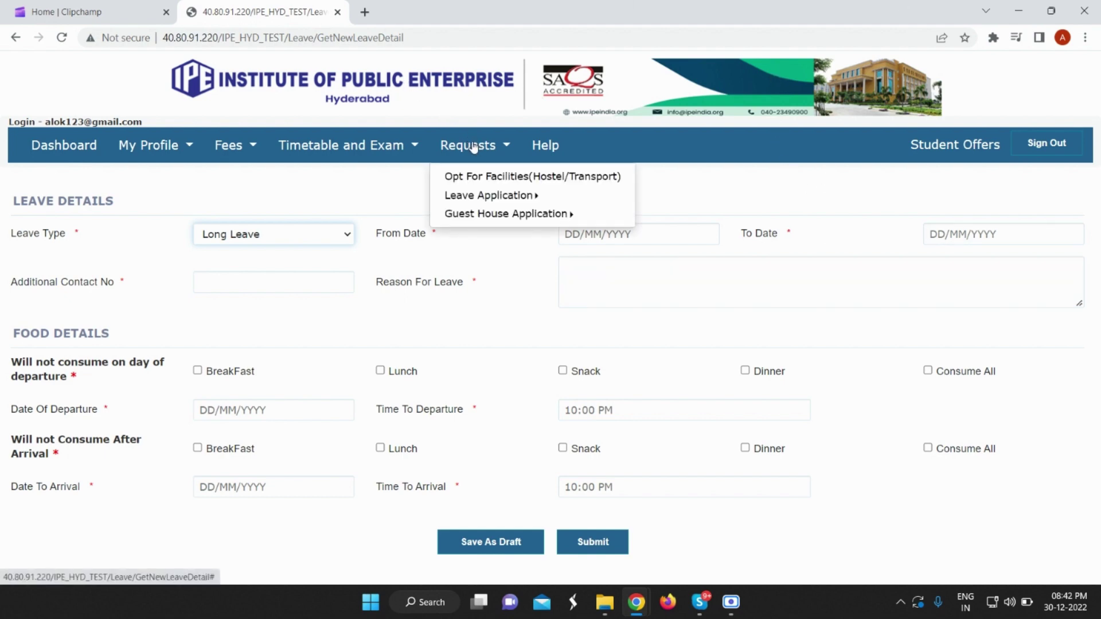
left_click(468, 256)
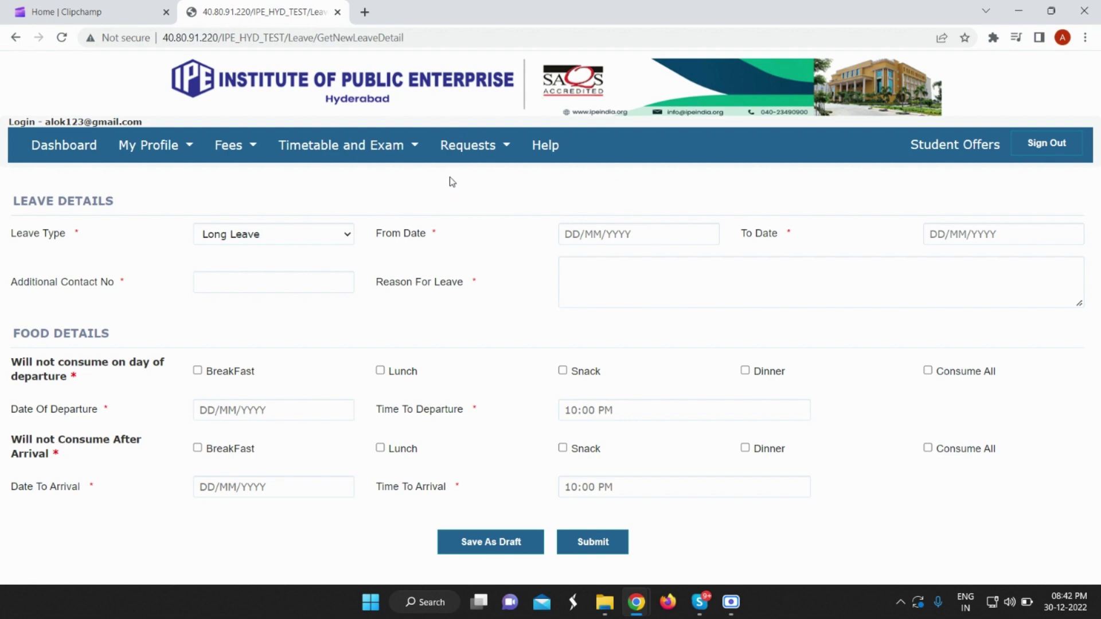
left_click(462, 149)
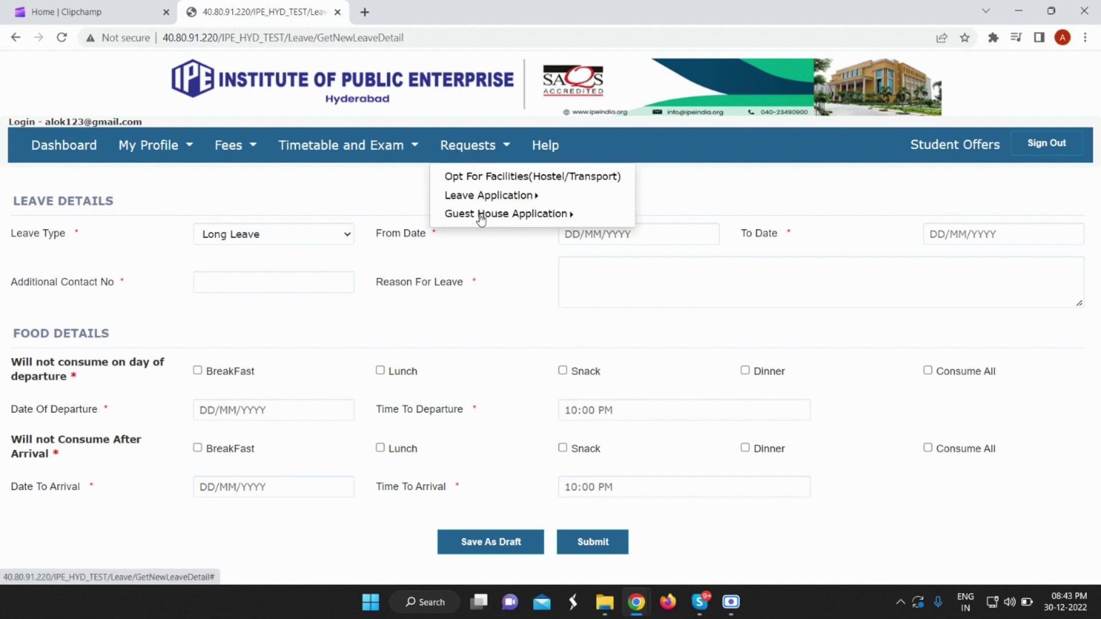
mouse_move(481, 221)
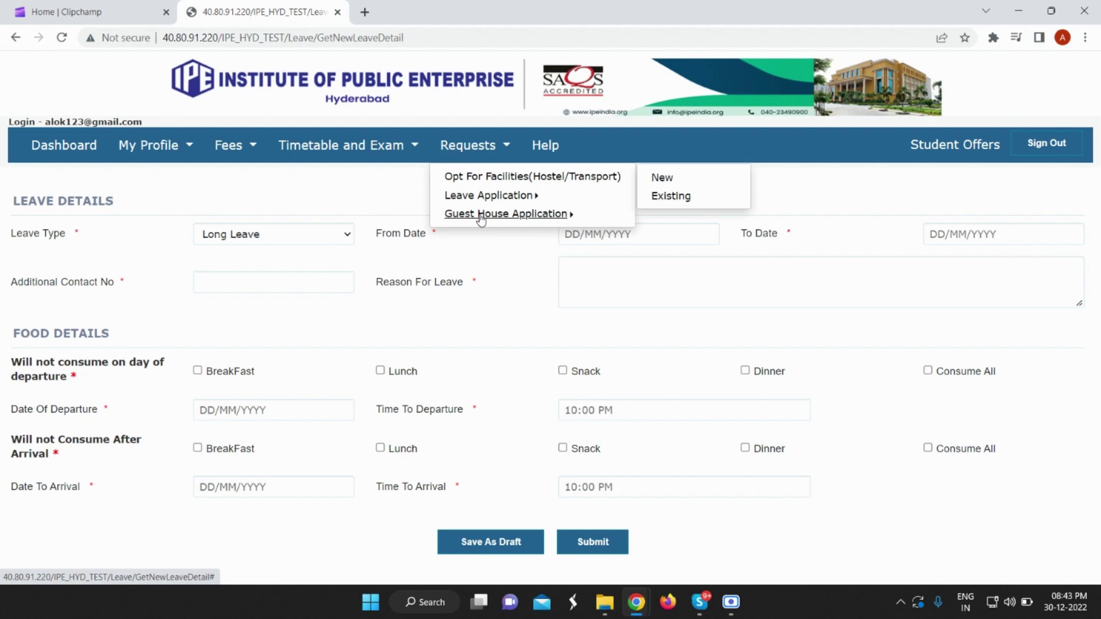
left_click(661, 180)
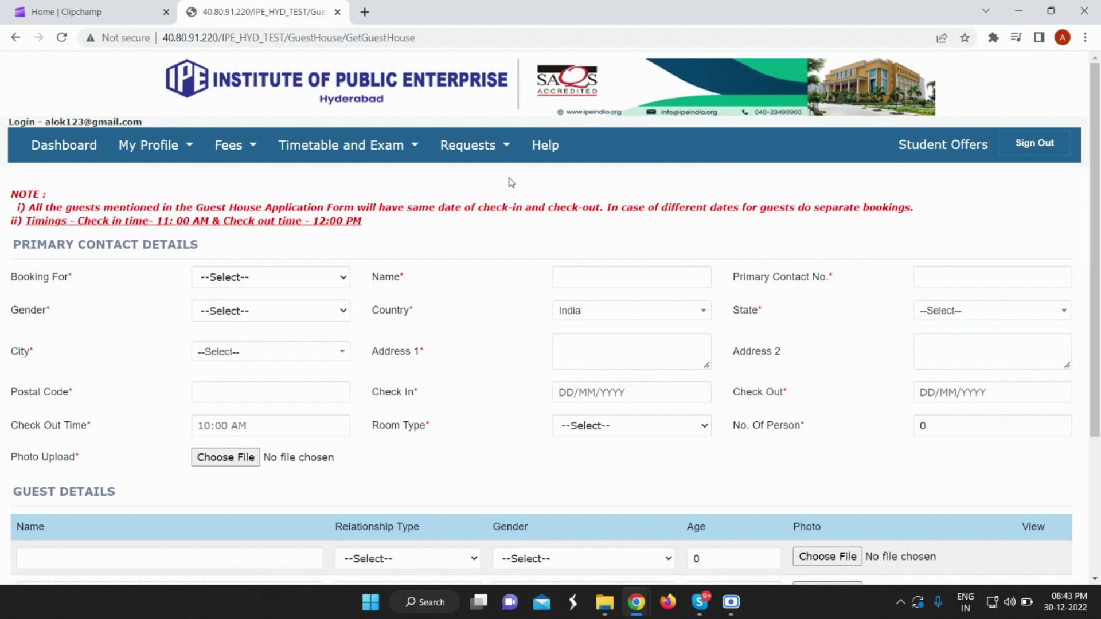
Set Booking For to Mother on the guest house form.
scroll(376, 229, "down", 1)
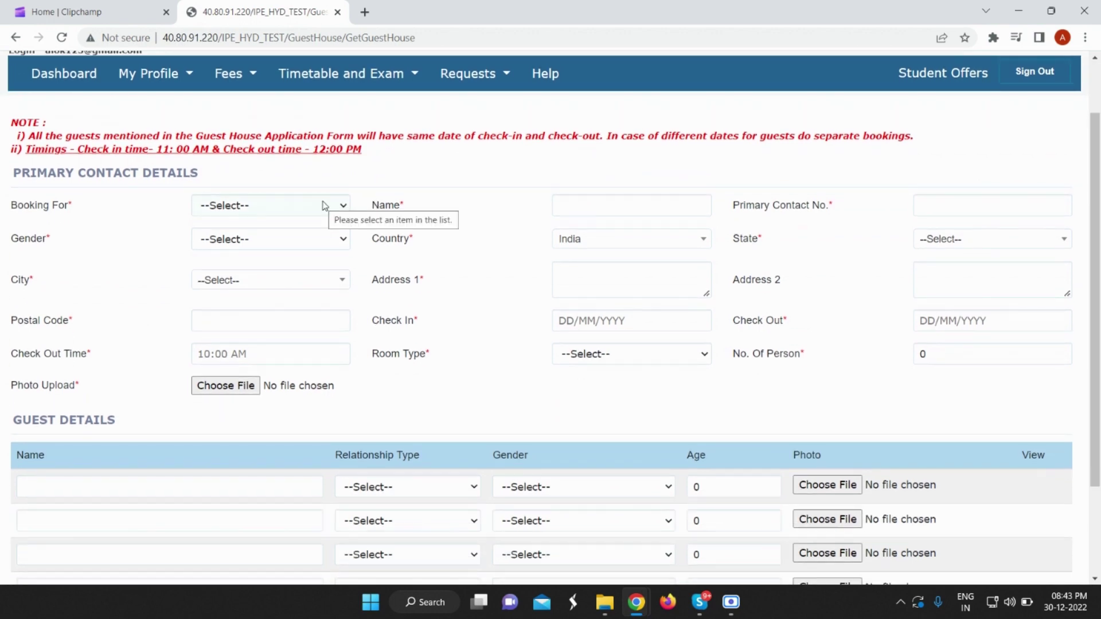
left_click(320, 205)
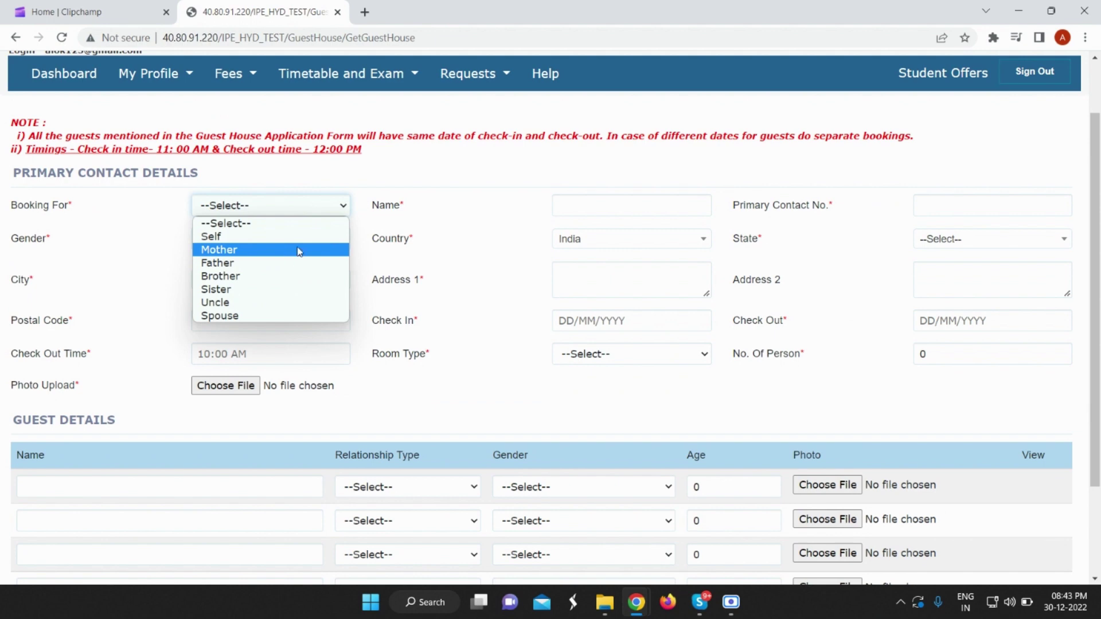
left_click(295, 255)
scroll(374, 284, "down", 1)
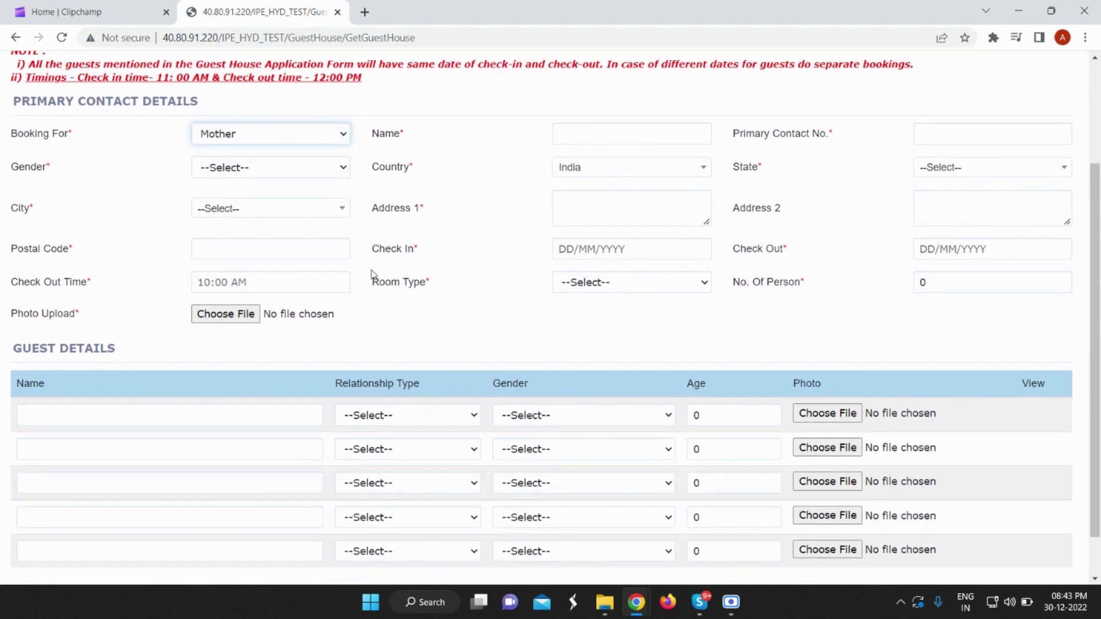
scroll(375, 249, "up", 1)
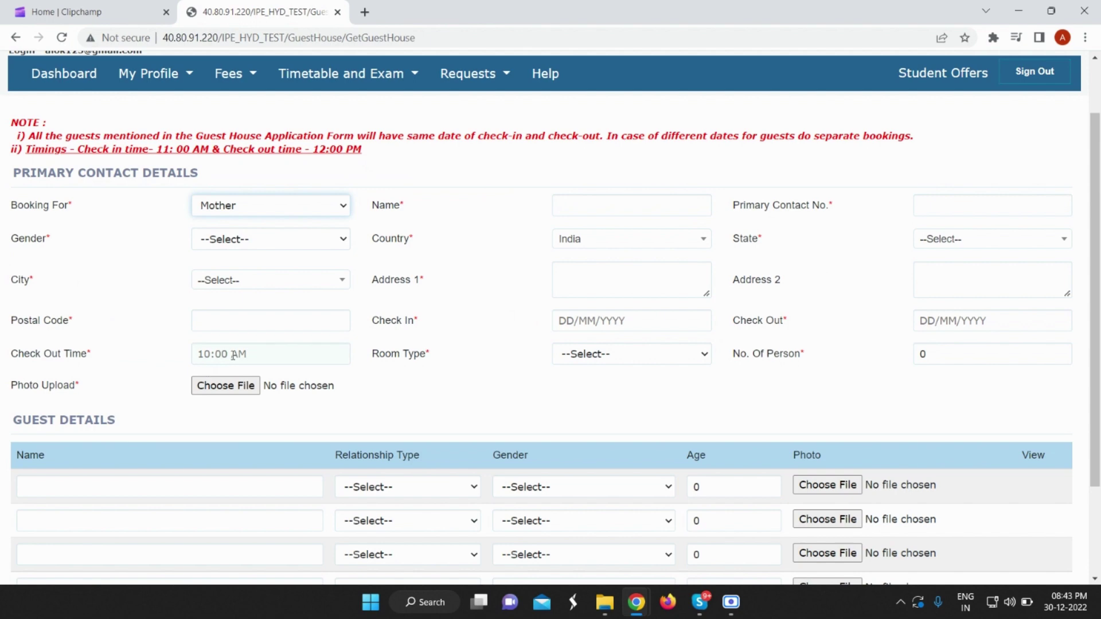
Leave room type unselected and attach Student photo.jpg as the primary contact's photo.
left_click(612, 361)
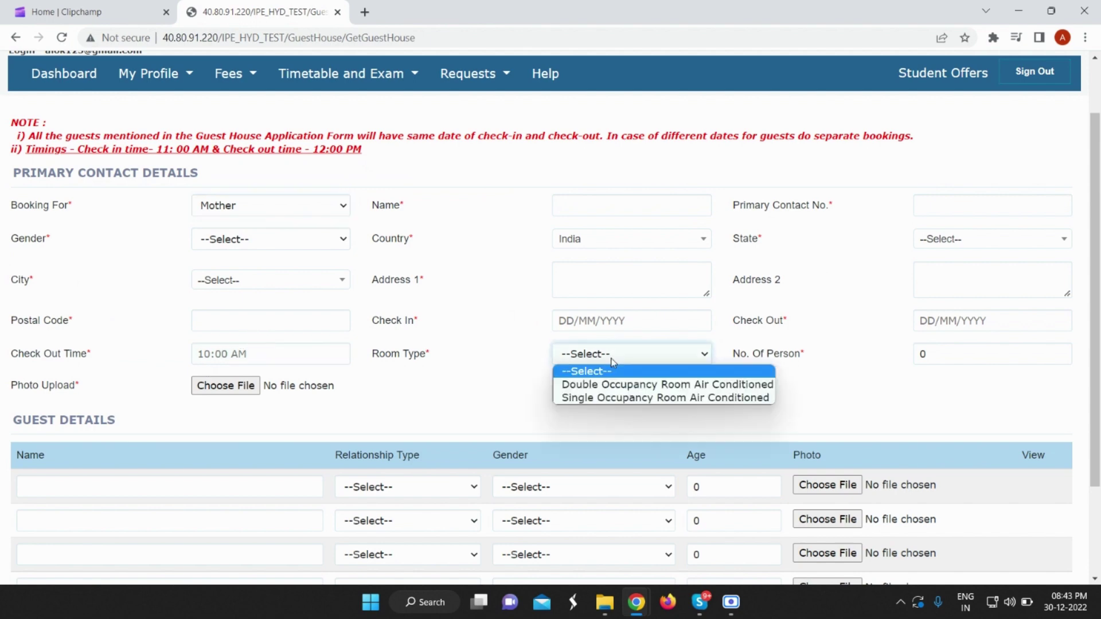
left_click(525, 373)
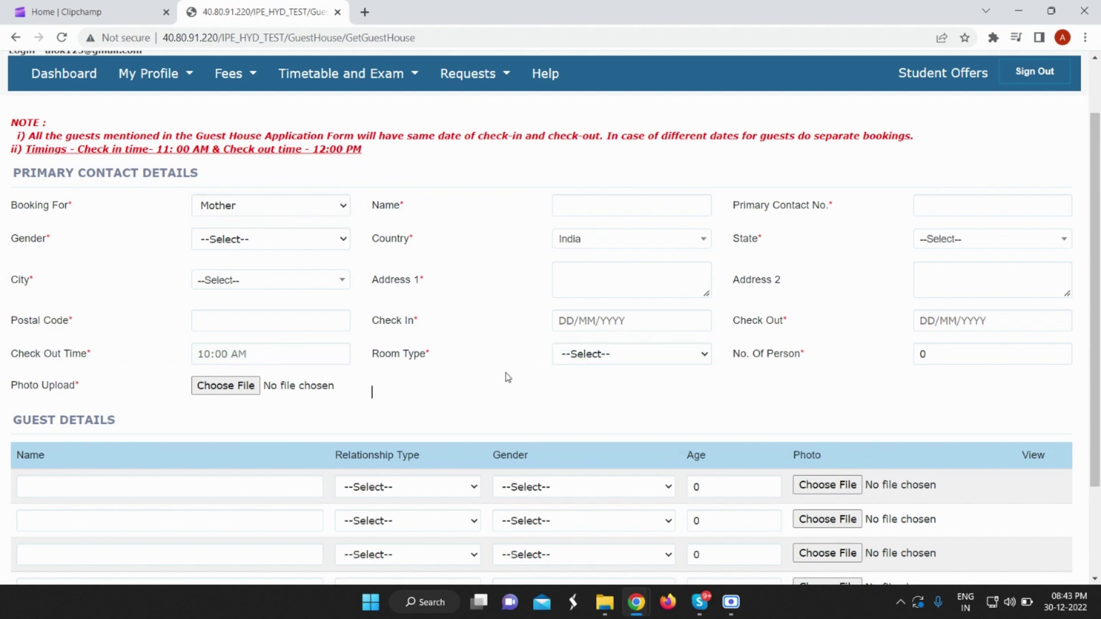
left_click(238, 390)
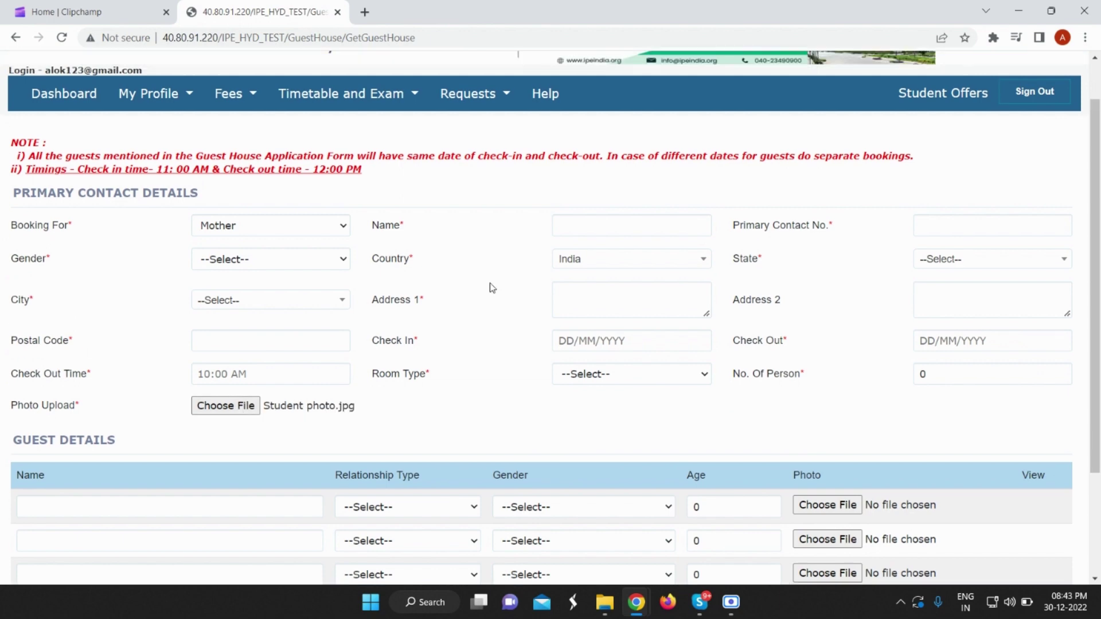
scroll(486, 299, "down", 1)
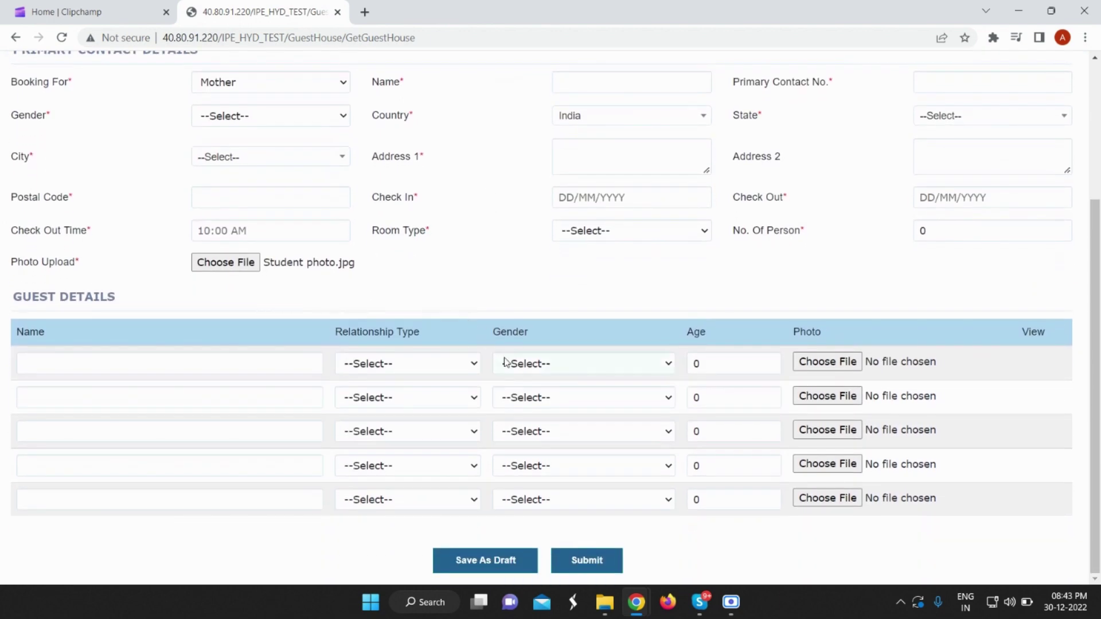
scroll(547, 269, "up", 2)
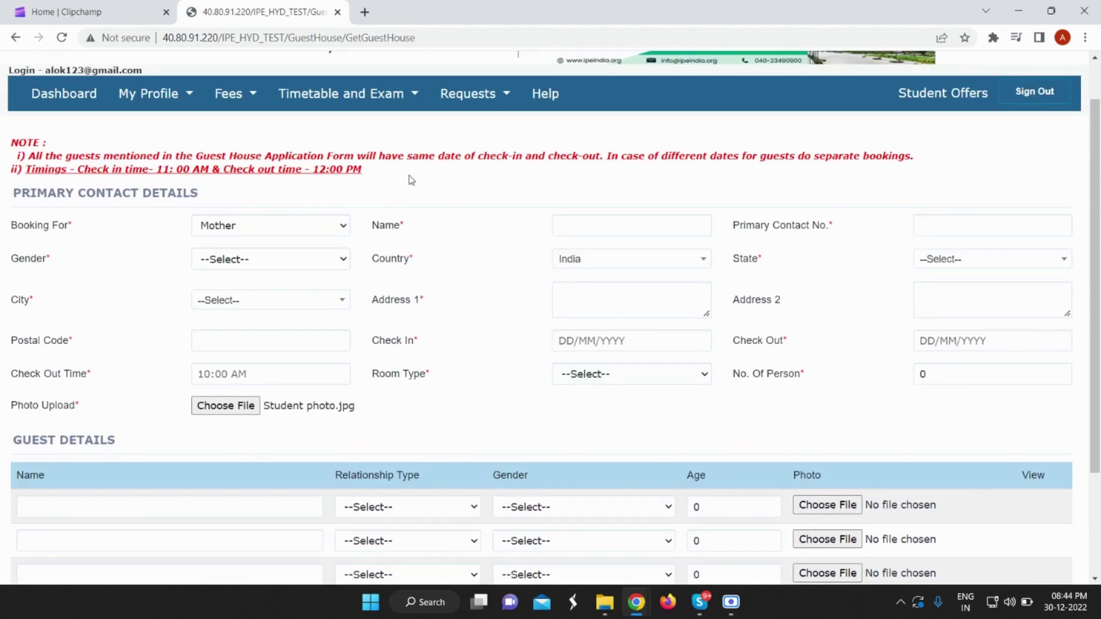